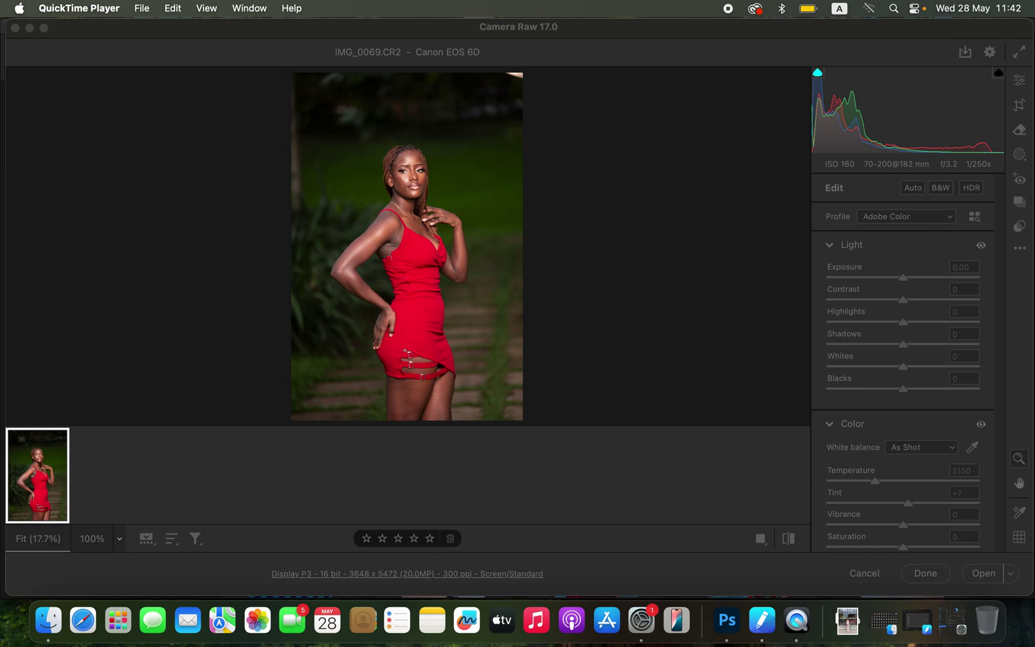
Set the photo's Exposure to +0.25, Contrast to +7, Highlights to -78, Shadows to +45, Whites to -51 and Blacks to -24
click(537, 39)
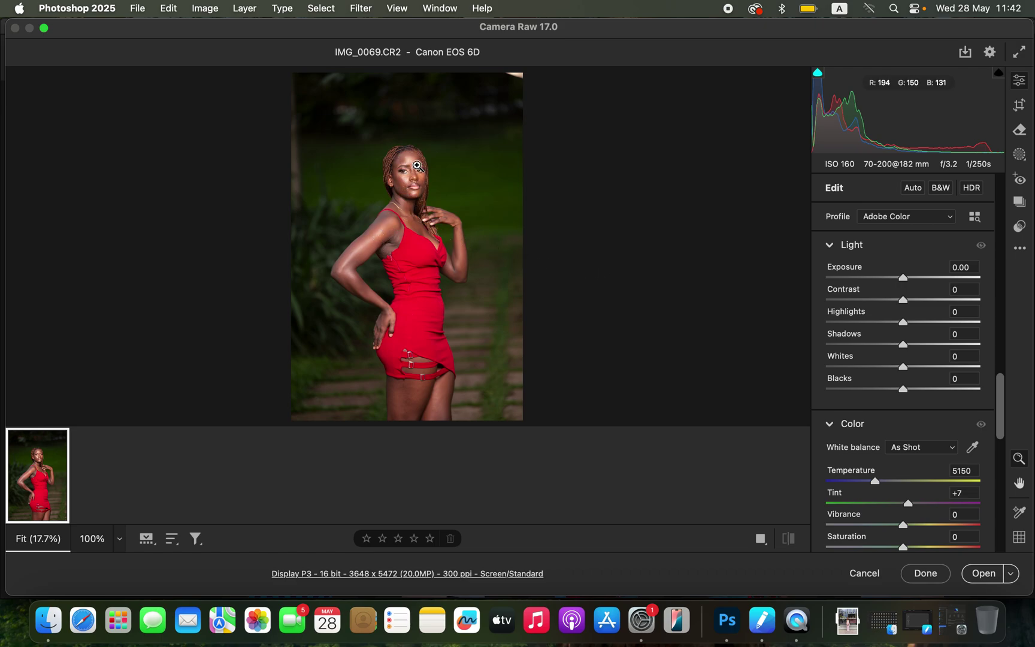
drag(869, 323, 849, 323)
drag(874, 367, 938, 349)
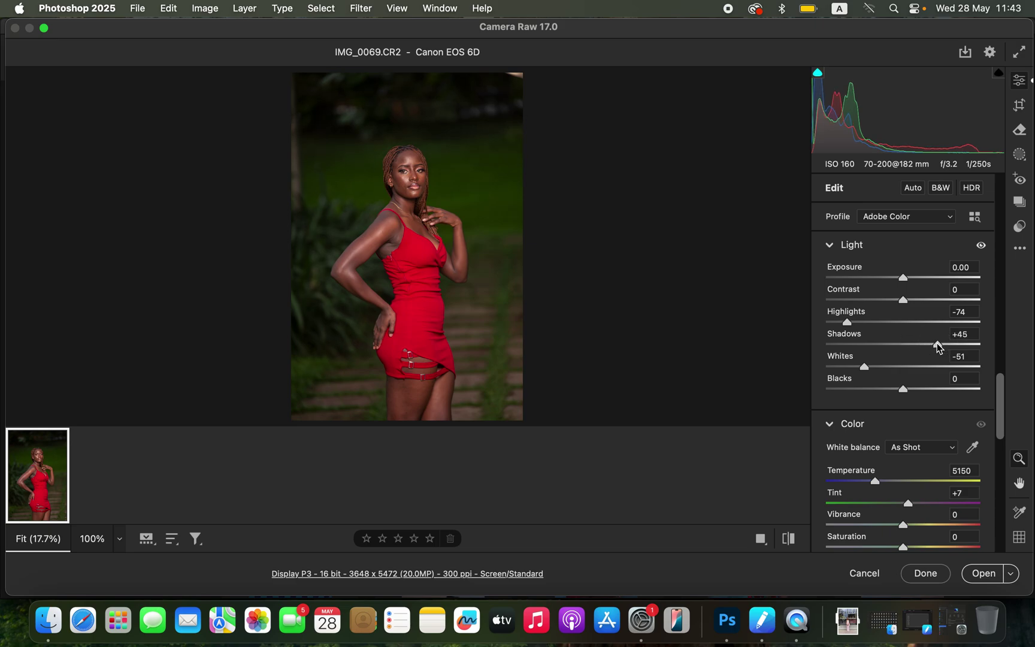
drag(898, 393, 885, 392)
drag(903, 303, 914, 307)
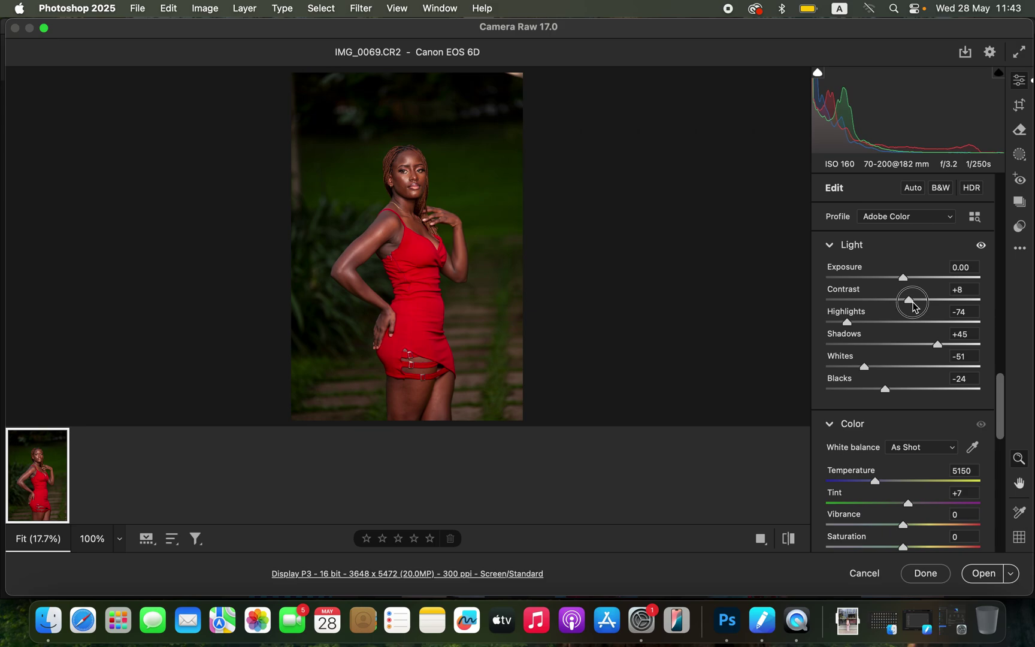
drag(913, 307, 911, 281)
drag(846, 324, 841, 326)
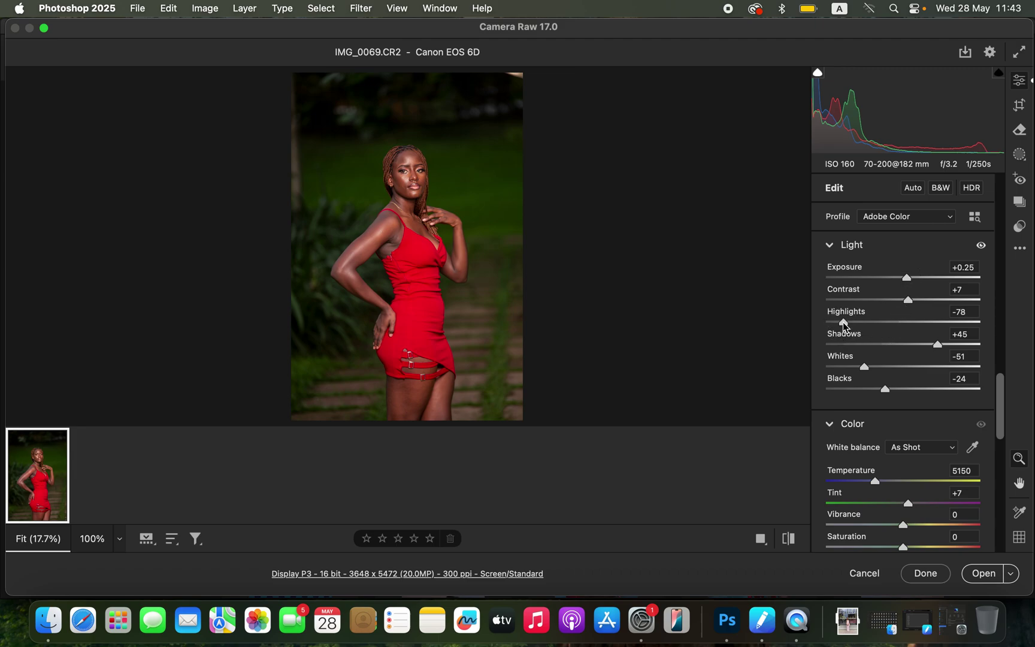
Compare the edited photo with the original, and warm the color temperature slightly
click(788, 539)
click(788, 539)
drag(877, 486, 880, 487)
In the Color Mixer, set the hue of Greens to +54 and Yellows to +25, and their saturation to -38 and -15
scroll(999, 425, down, 10)
scroll(999, 395, up, 5)
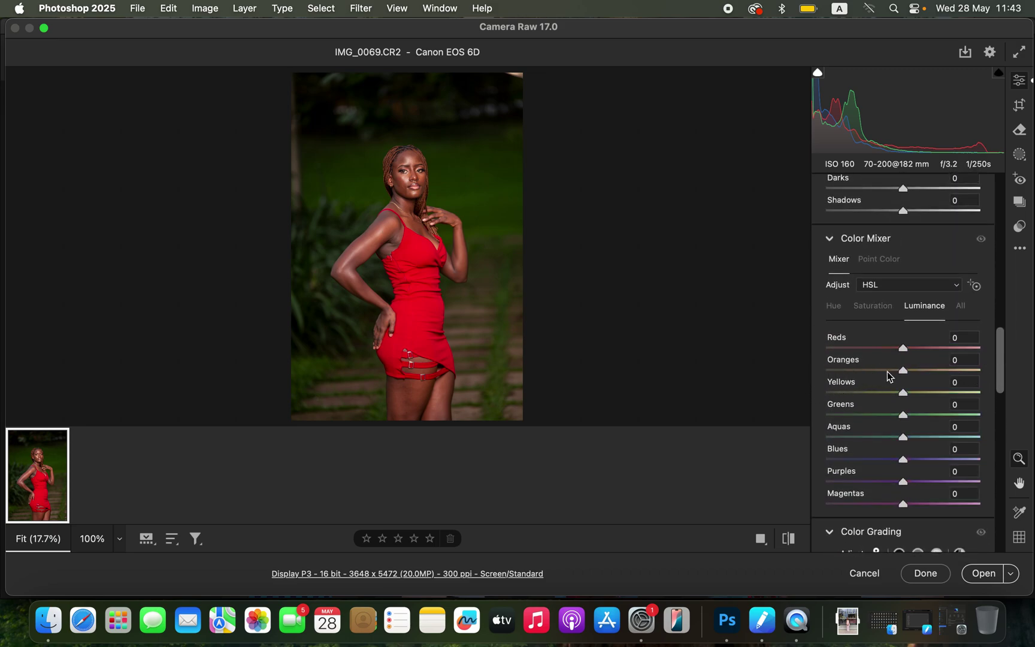
click(834, 307)
click(927, 306)
click(835, 309)
click(879, 308)
click(927, 308)
click(836, 319)
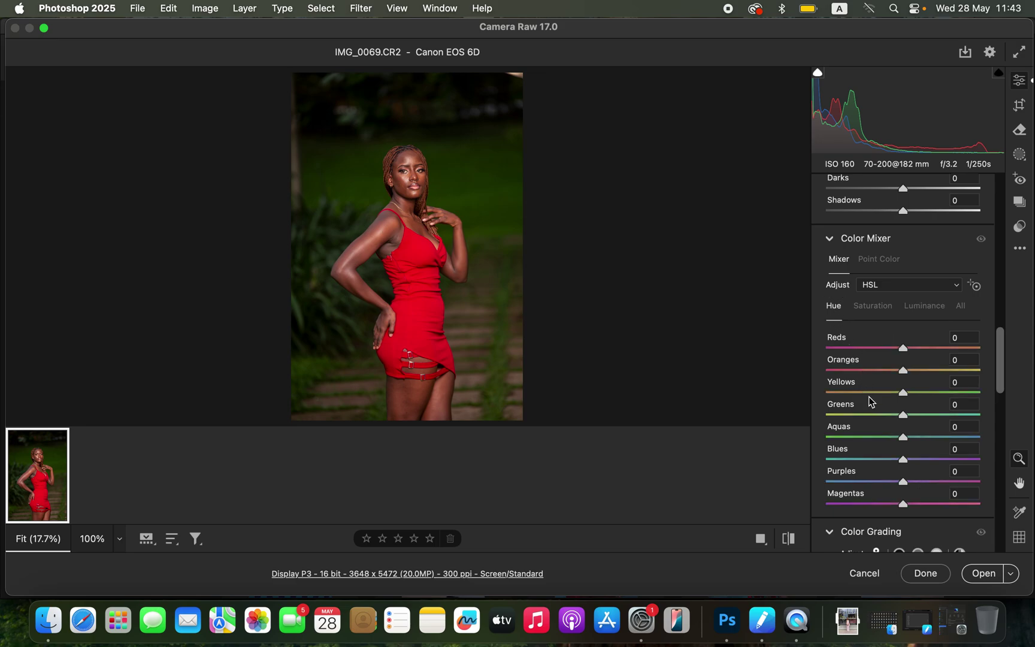
drag(913, 415, 945, 414)
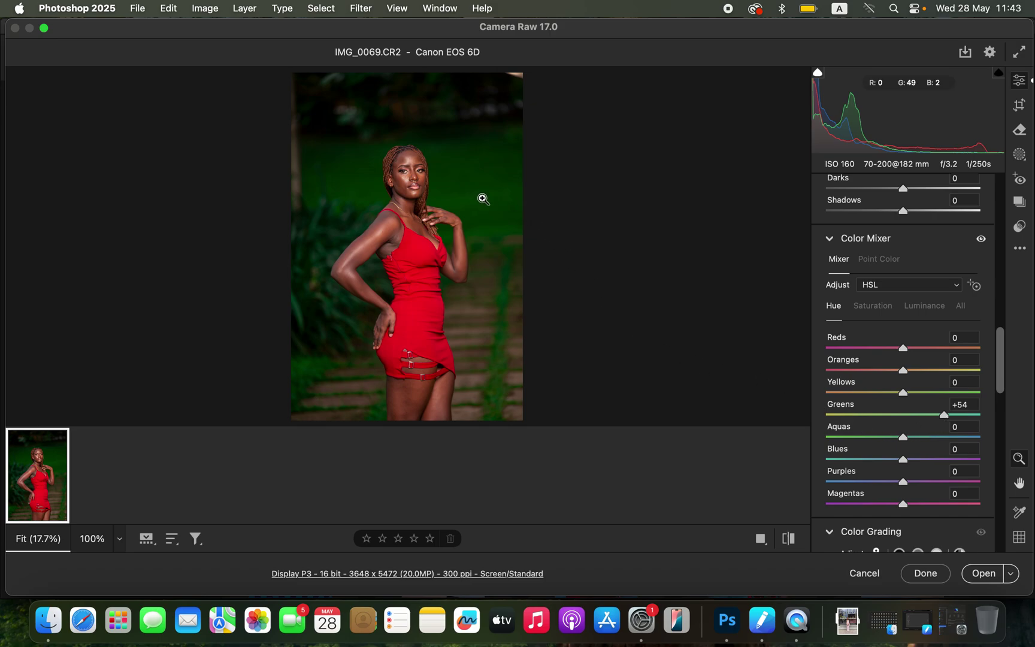
drag(920, 395, 927, 400)
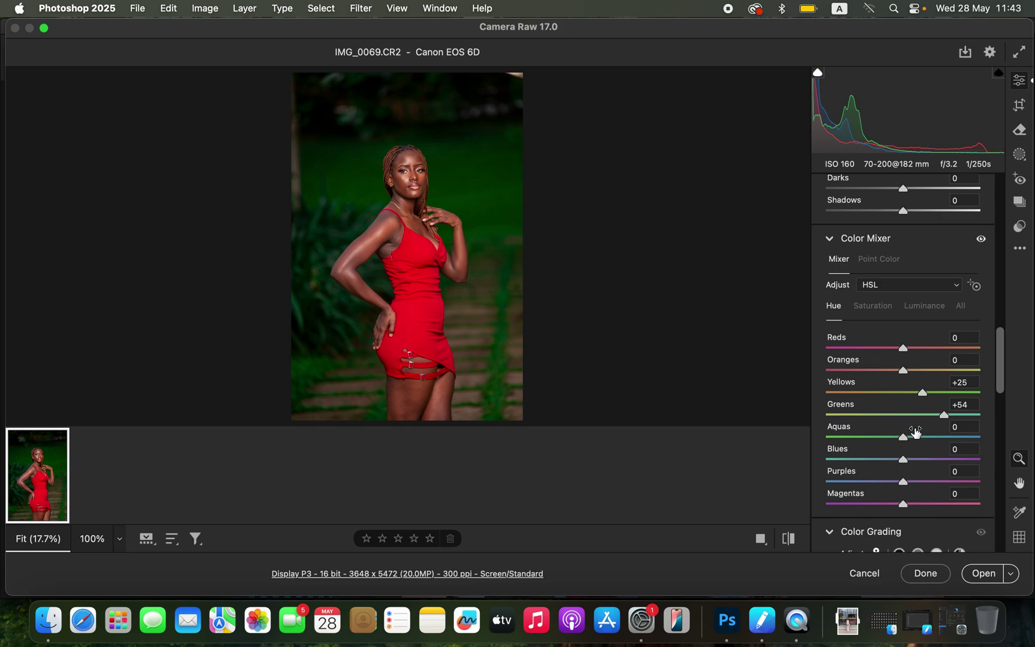
click(884, 314)
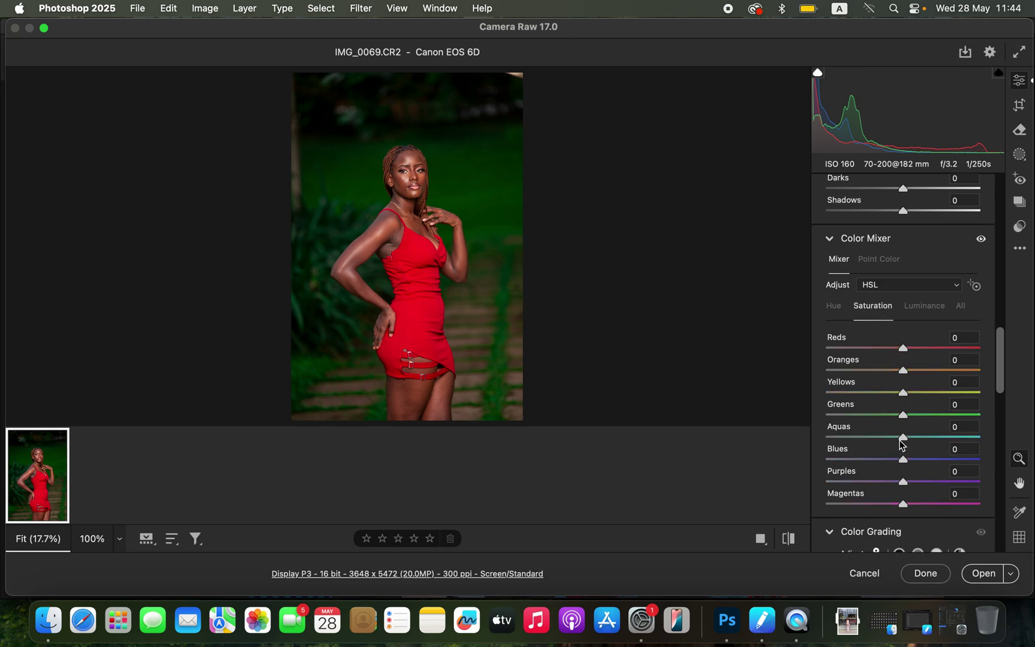
drag(900, 416, 891, 395)
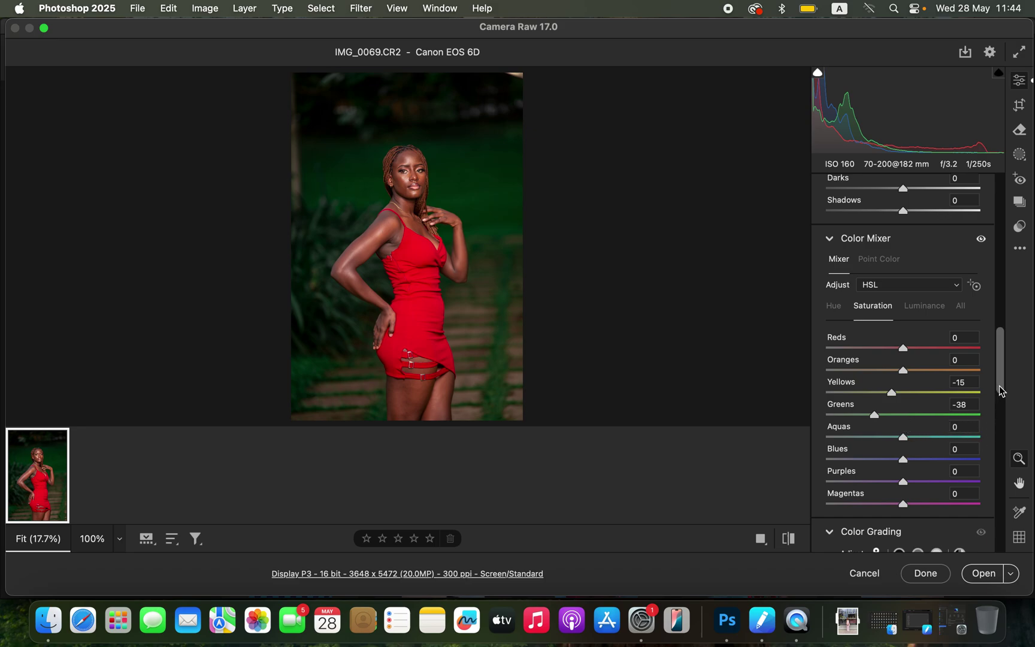
Set the Blue Primary saturation to +18 in Calibration, check its effect, and open the raw photo in Photoshop
drag(1001, 390, 1003, 547)
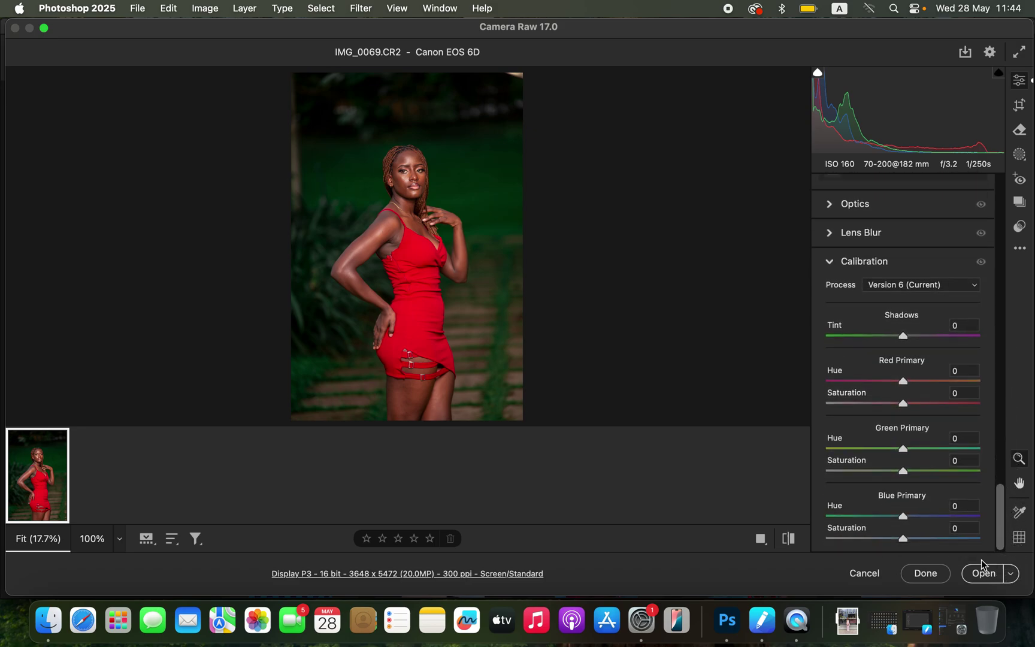
drag(907, 542, 916, 544)
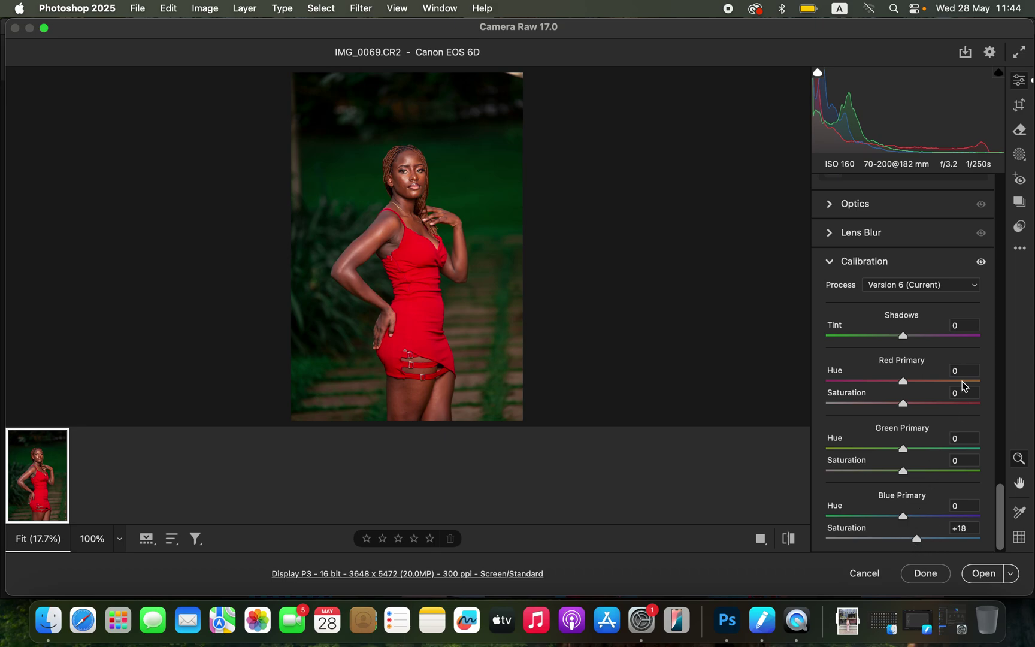
drag(982, 263, 983, 267)
click(967, 575)
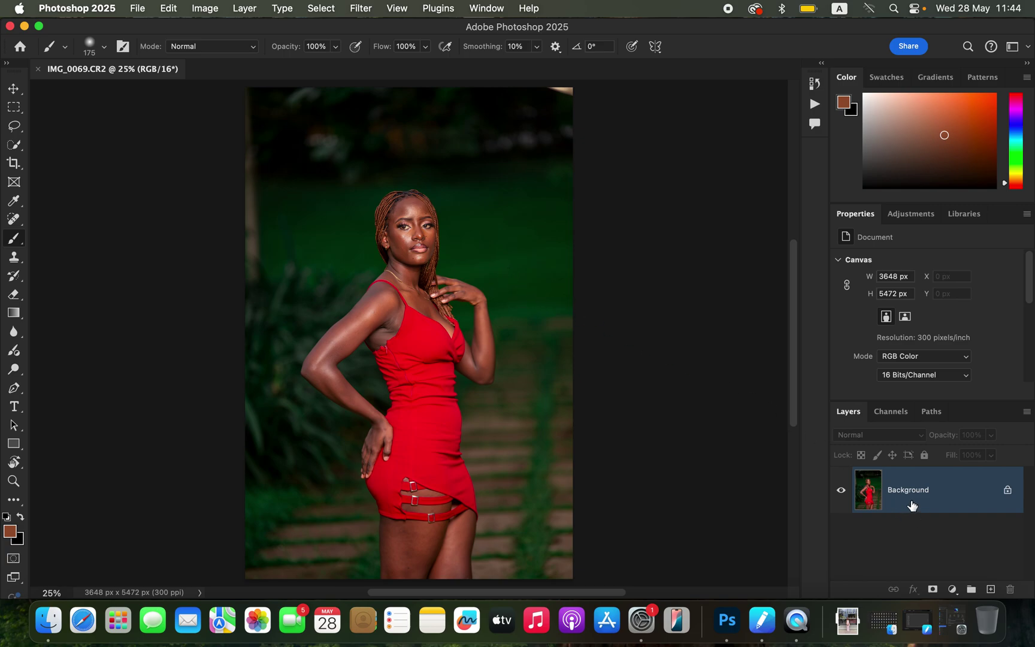
Create two duplicates of the Background layer
click(936, 501)
key(super+j)
key(super+j)
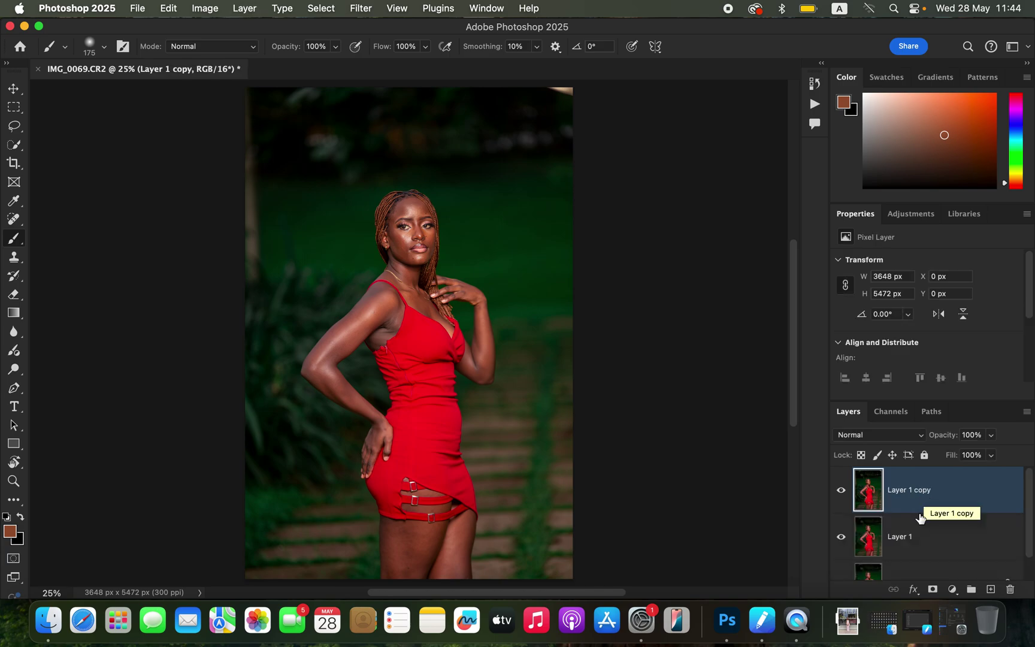
Rename the lower duplicate layer COLOR and the upper duplicate layer TEXTURE
double_click(901, 537)
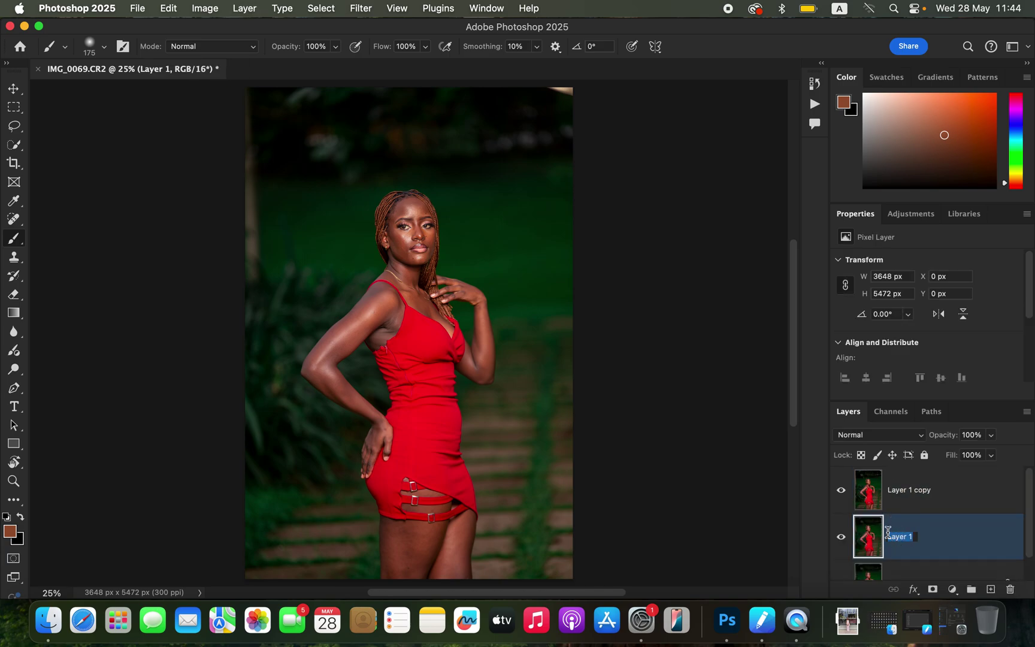
text(COLOR)
key(Return)
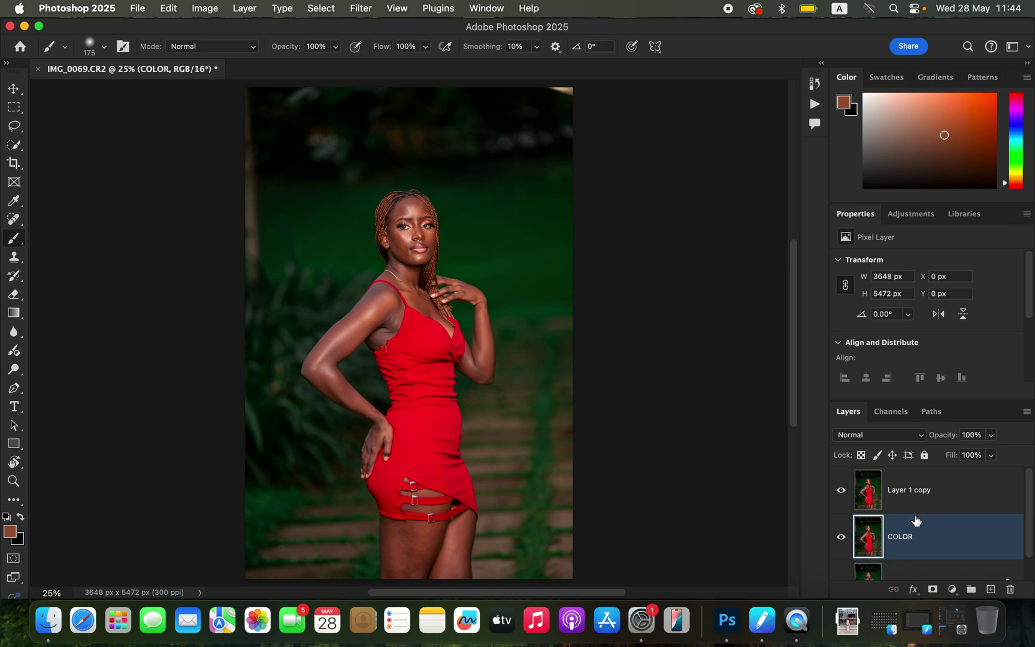
double_click(911, 490)
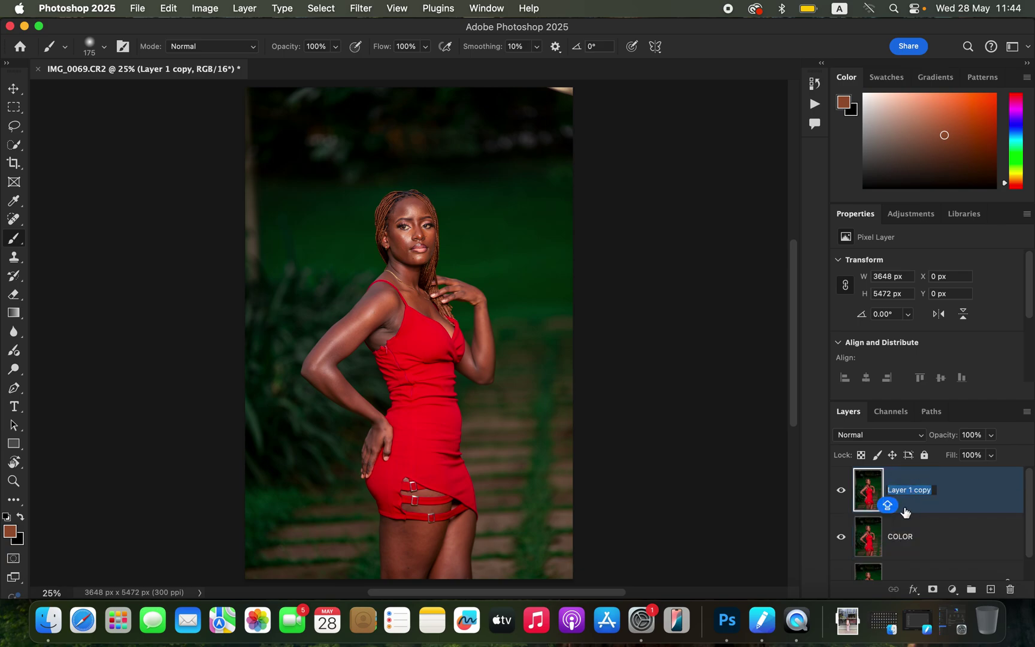
text(TET)
key(Caps_Lock)
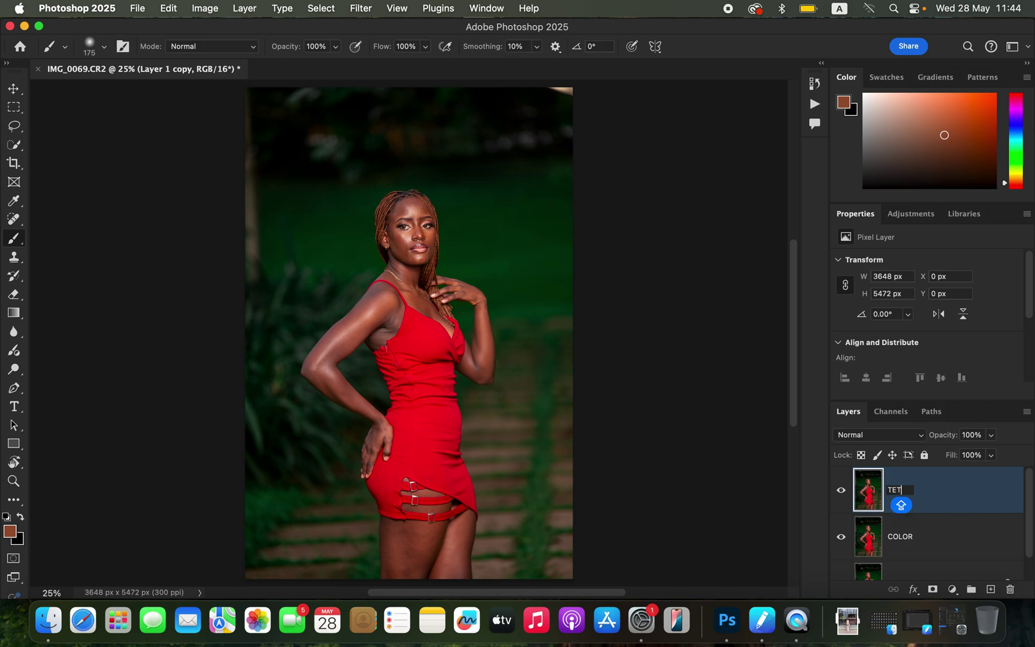
key(BackSpace)
key(Return)
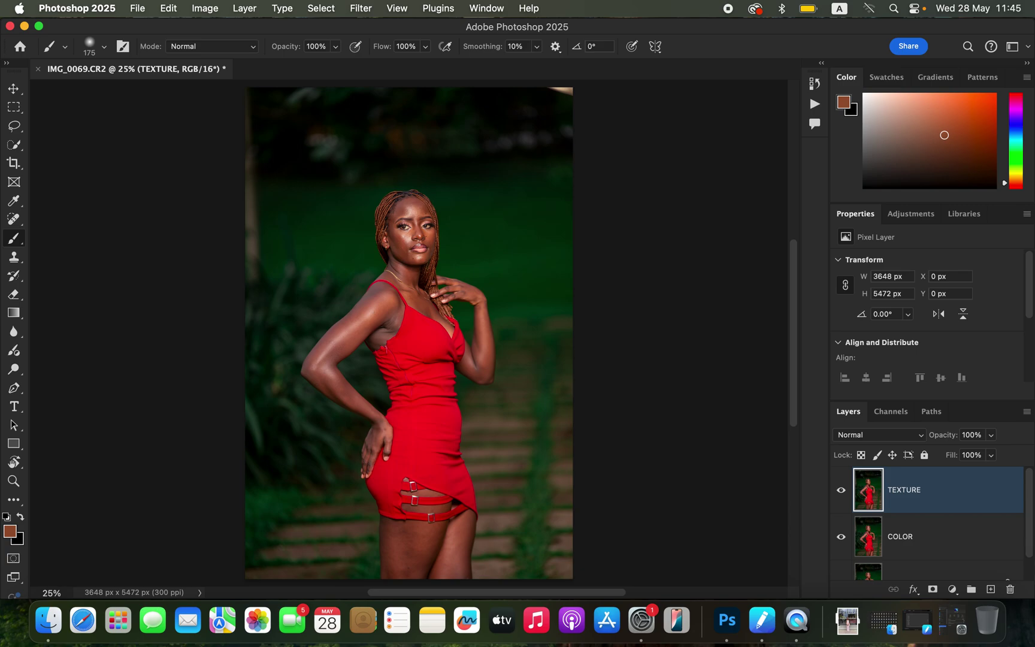
Hide the TEXTURE layer and apply a Gaussian Blur with a 3.0 pixel radius to the COLOR layer
click(931, 545)
click(841, 491)
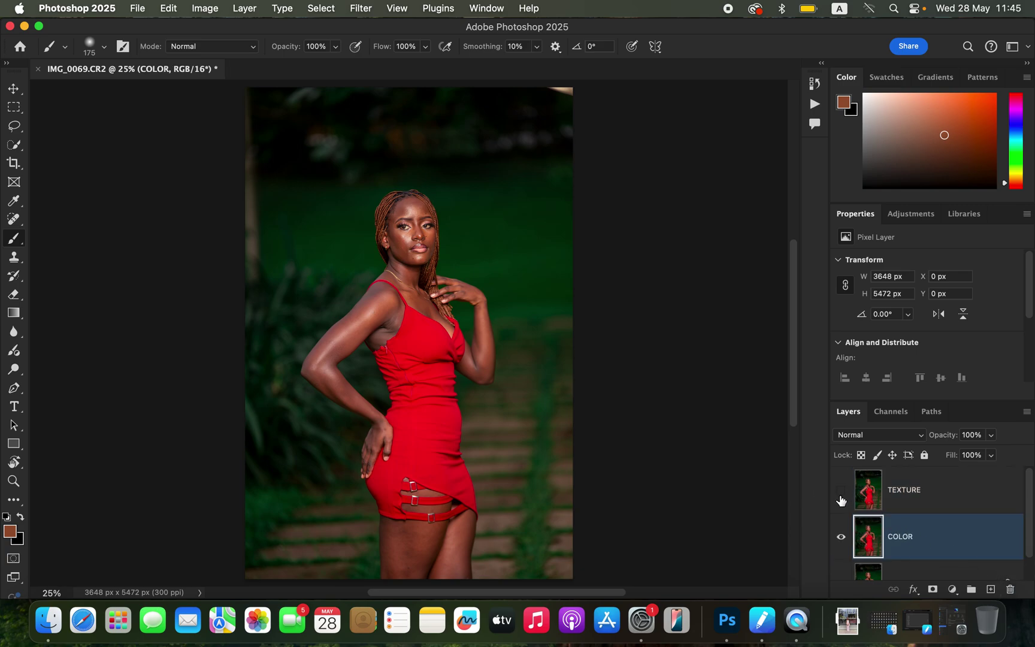
click(362, 9)
mouse_move(402, 177)
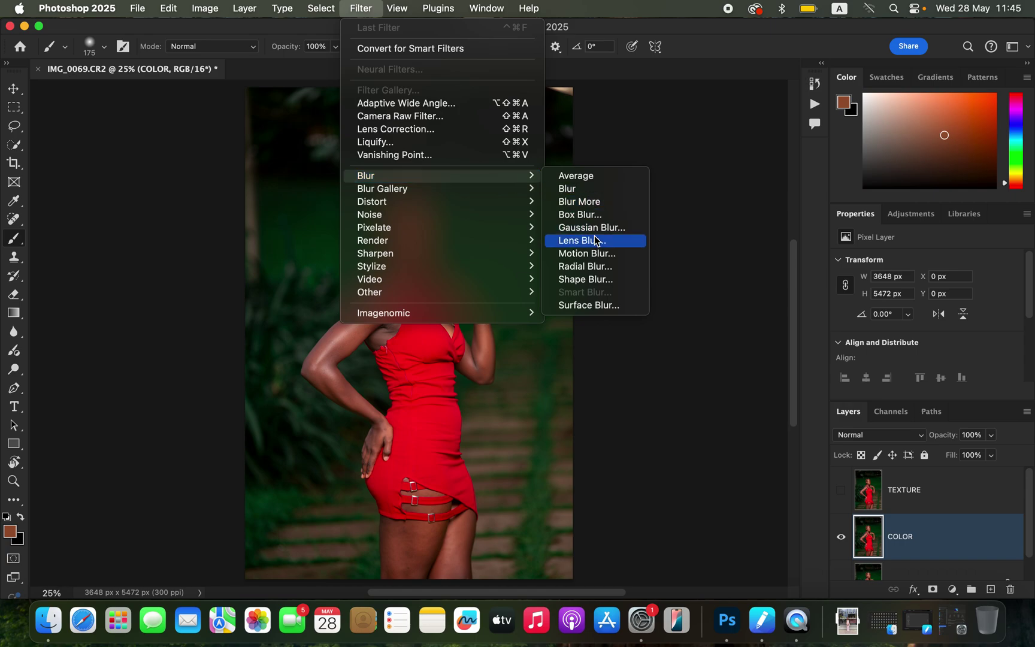
click(590, 227)
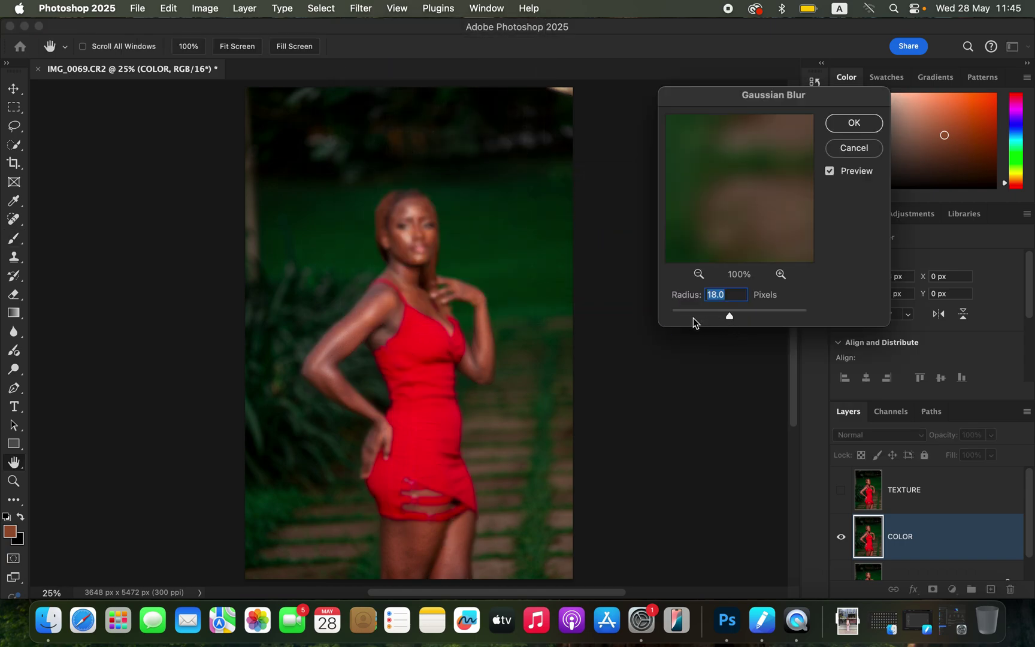
drag(729, 316, 612, 310)
click(405, 236)
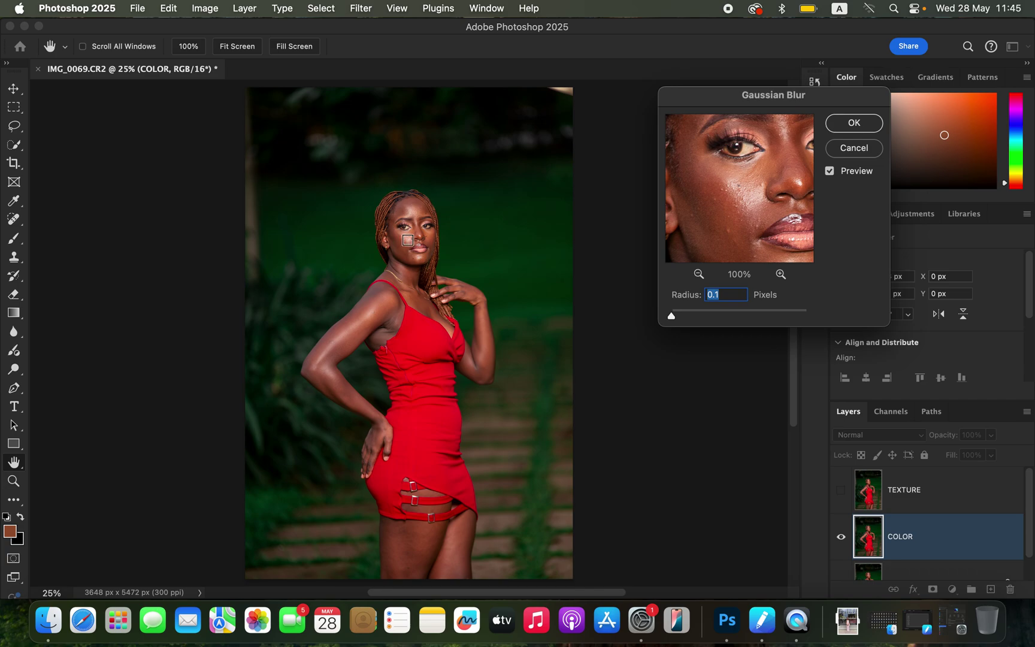
drag(672, 316, 684, 316)
drag(692, 316, 693, 316)
mouse_move(760, 203)
mouse_down()
mouse_move(746, 185)
mouse_move(749, 204)
mouse_move(747, 183)
mouse_move(760, 222)
mouse_move(752, 206)
mouse_up()
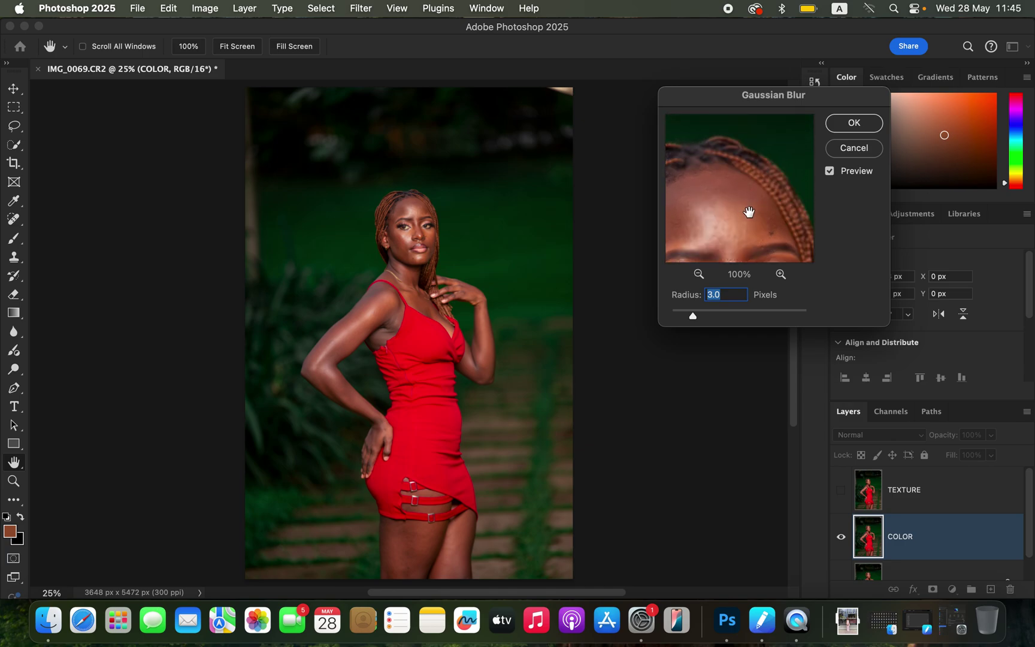
click(857, 124)
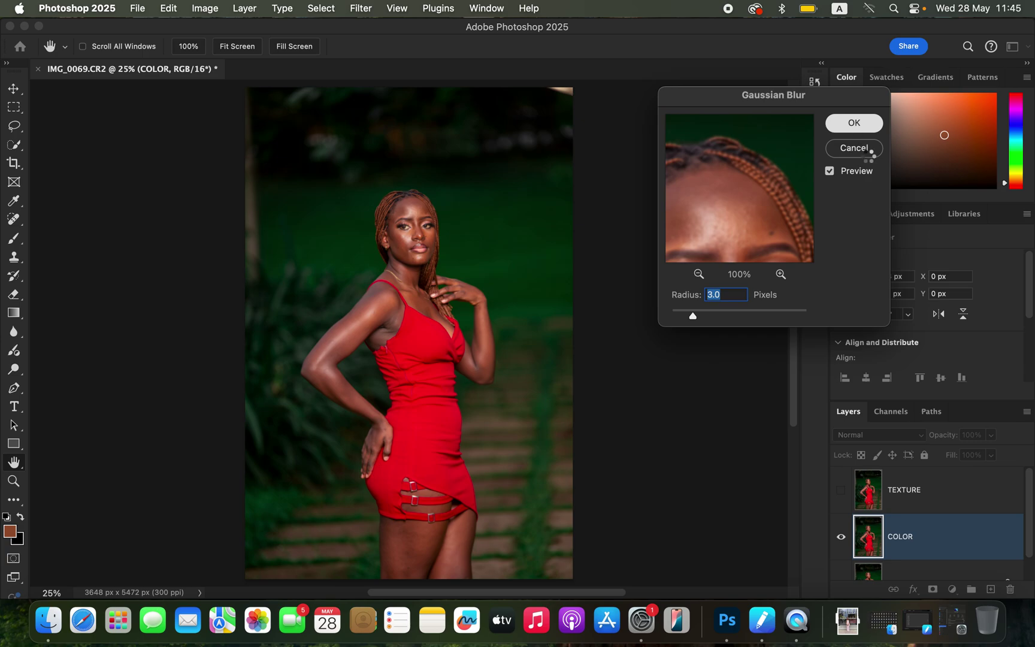
Make the TEXTURE layer visible and start Apply Image on it with COLOR as the source layer
click(937, 506)
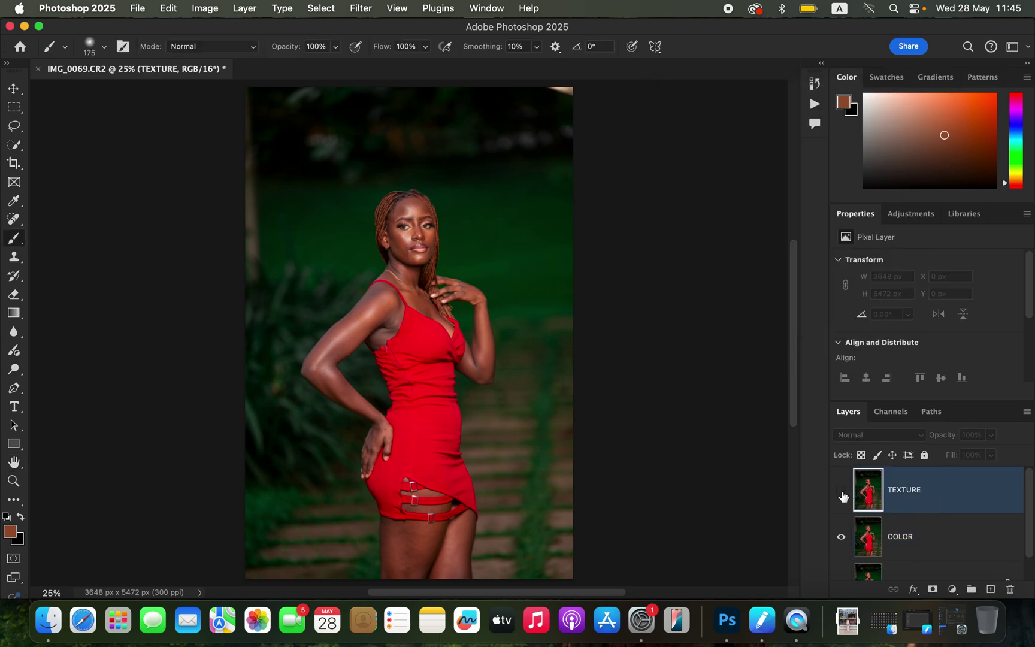
click(841, 491)
click(212, 9)
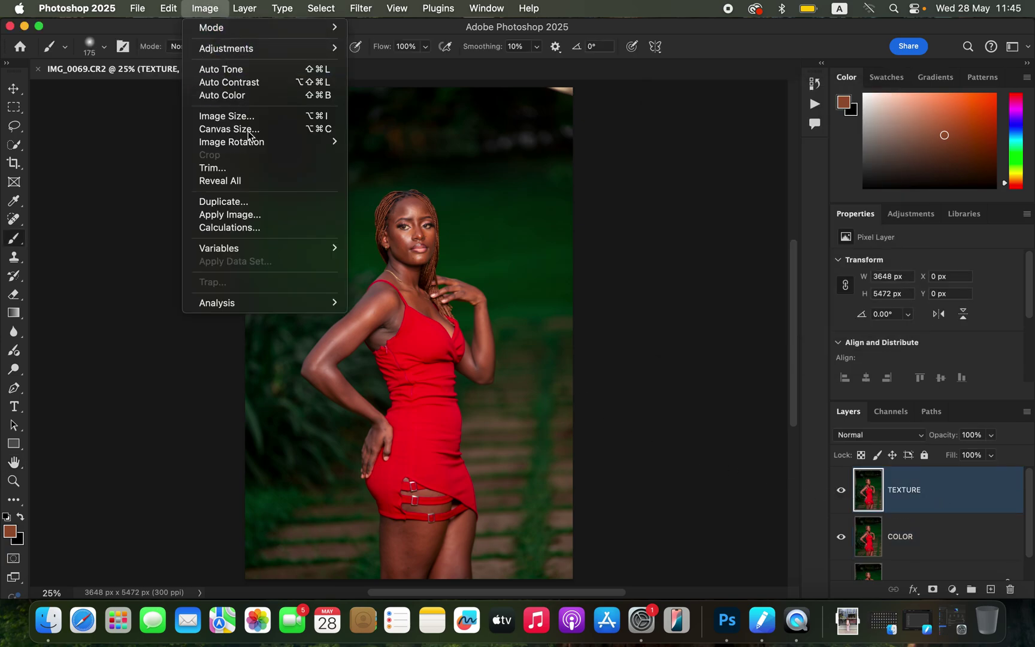
click(266, 216)
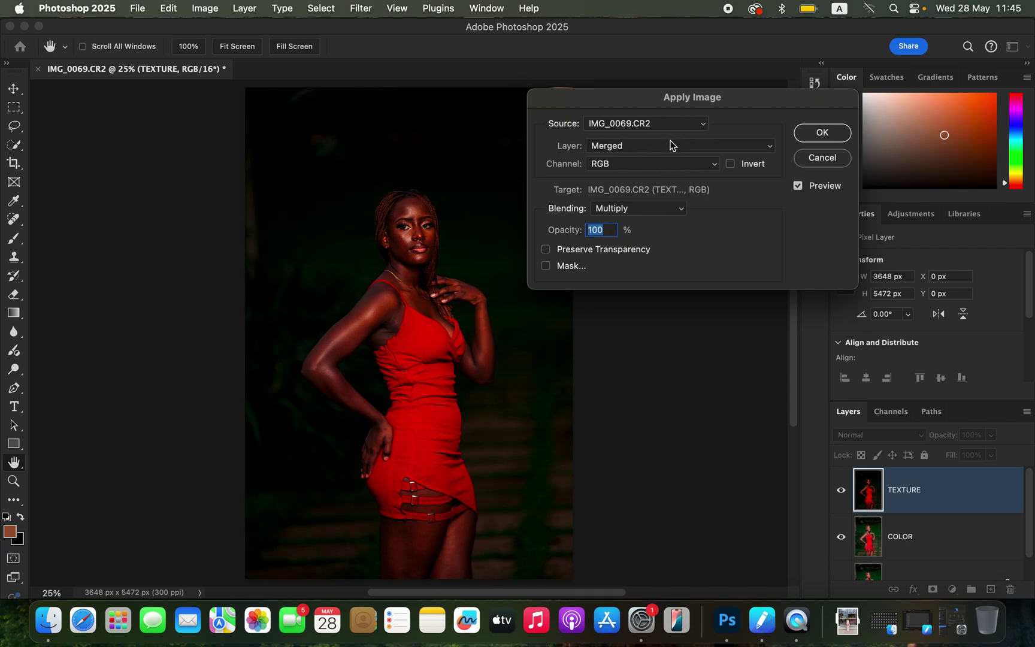
click(647, 150)
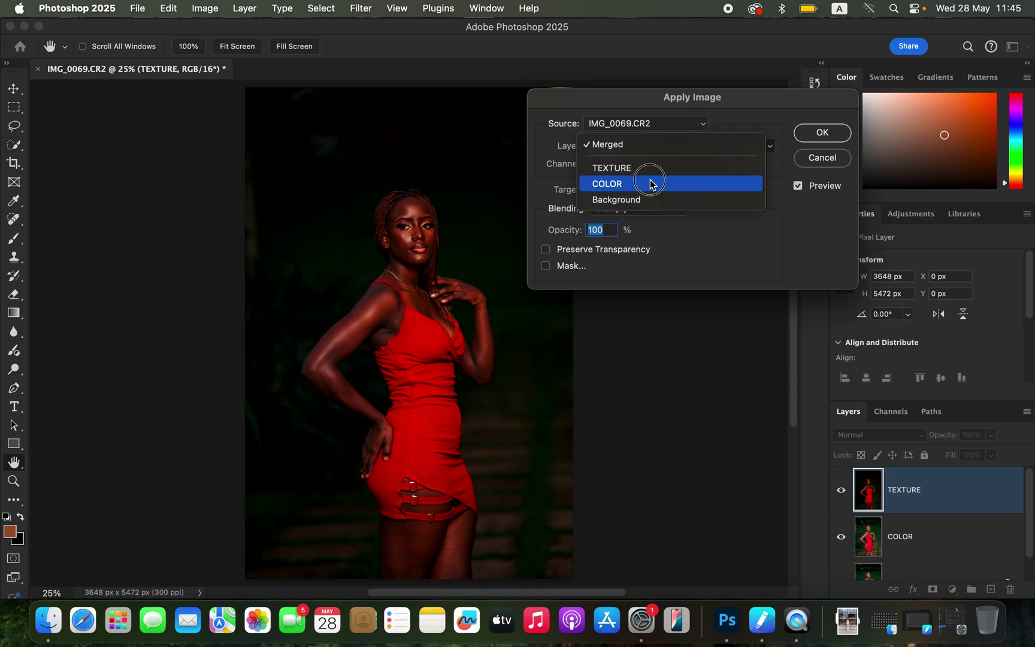
click(655, 180)
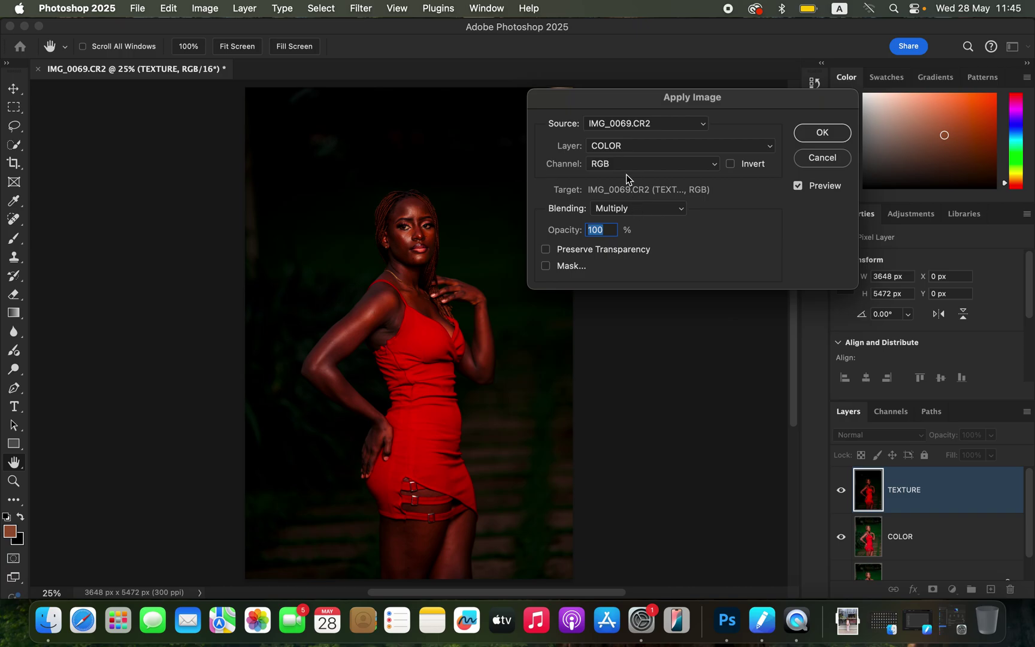
Try Add blending at scale 2 and offset 0 with the COLOR source inverted, and turn the inversion back off
click(631, 208)
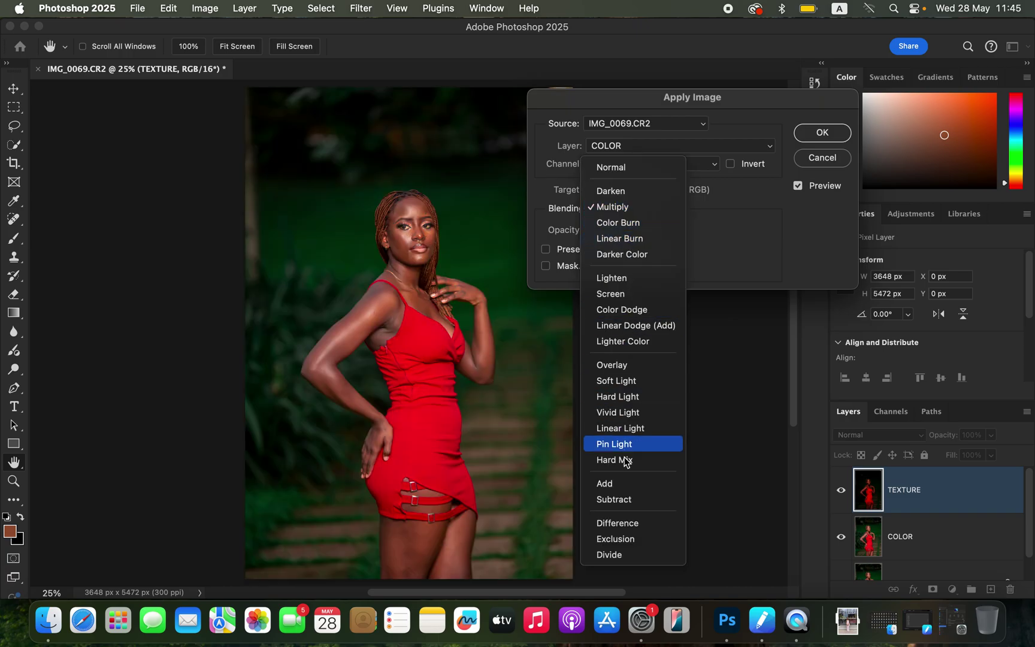
click(629, 490)
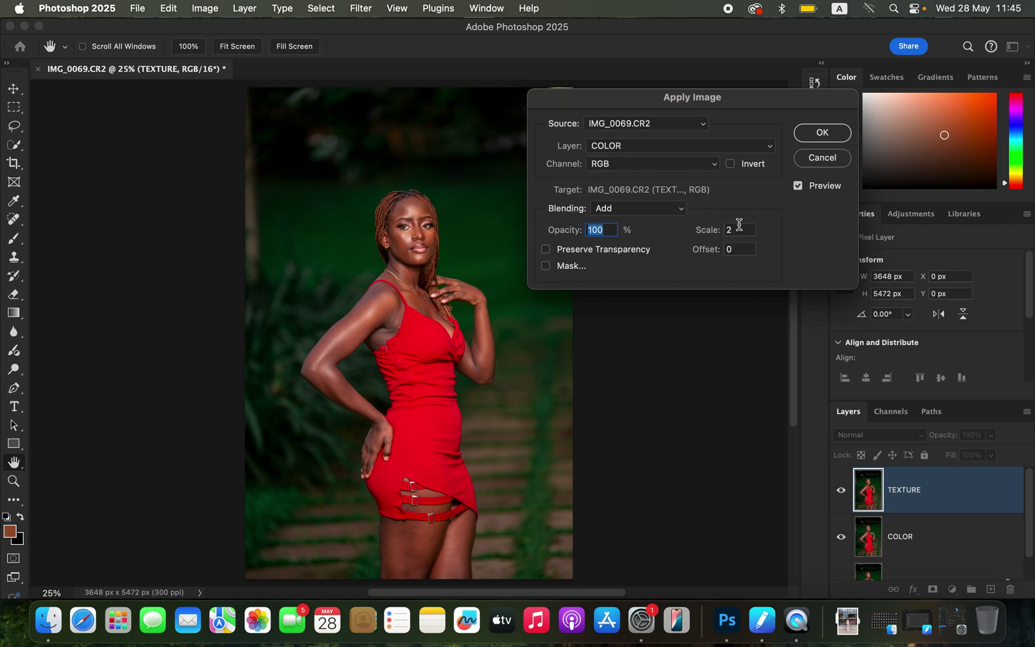
click(732, 164)
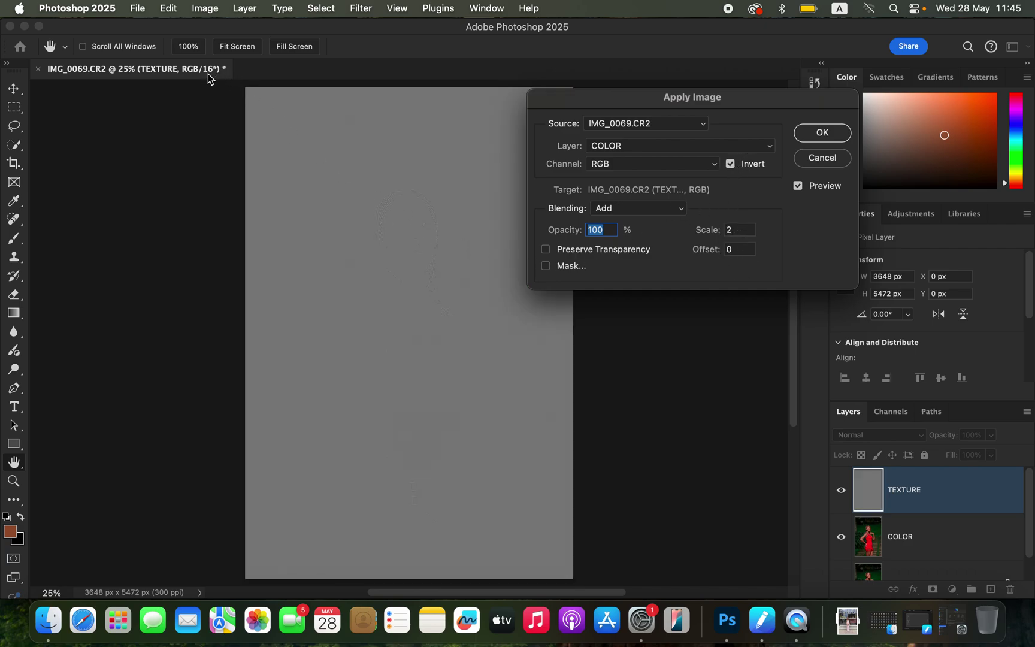
click(732, 166)
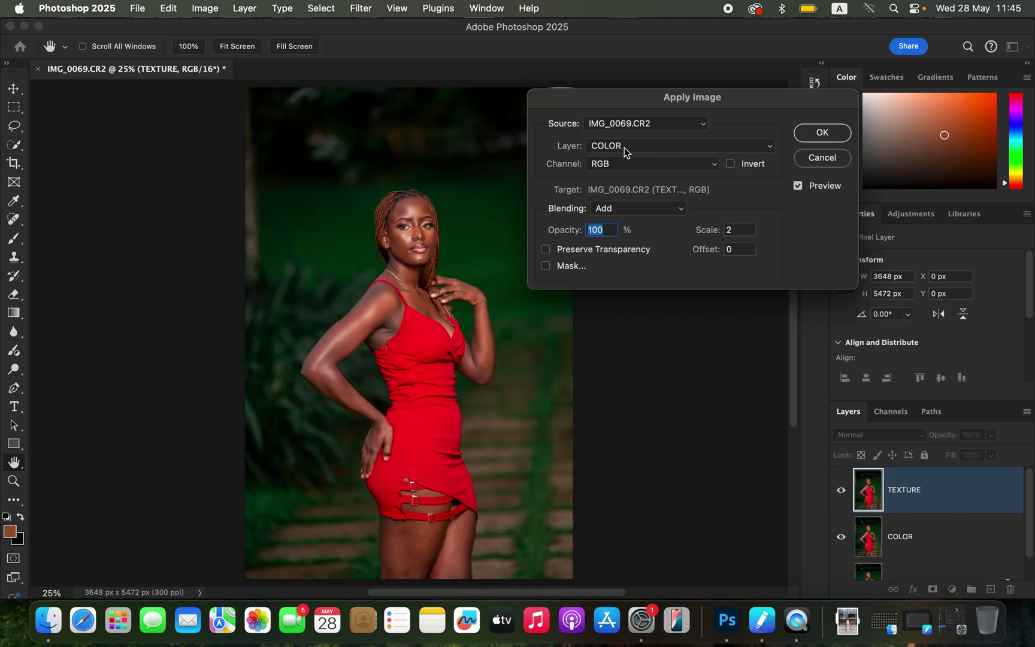
Try Subtract blending at offset 128, and apply the COLOR layer inverted to TEXTURE with Add blending, scale 2 and offset 0
click(629, 215)
click(632, 228)
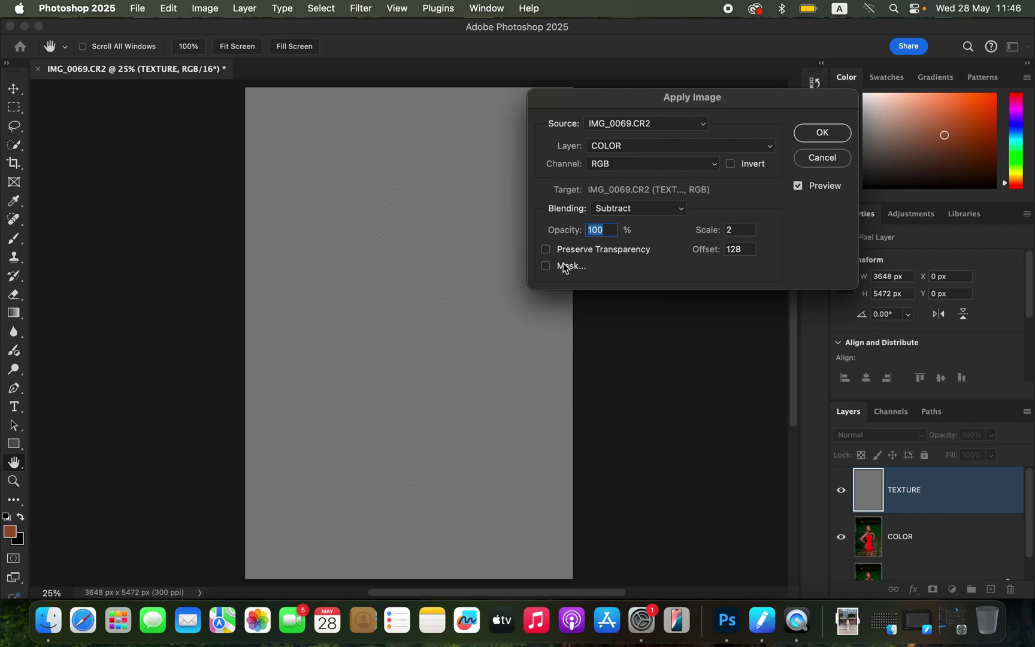
click(642, 213)
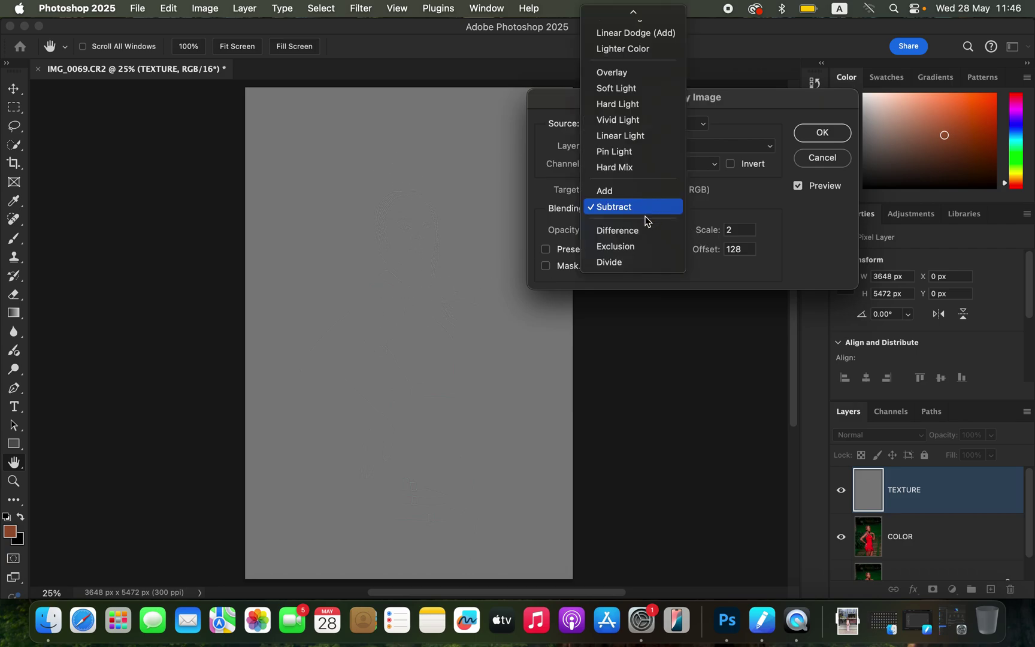
click(606, 189)
click(730, 165)
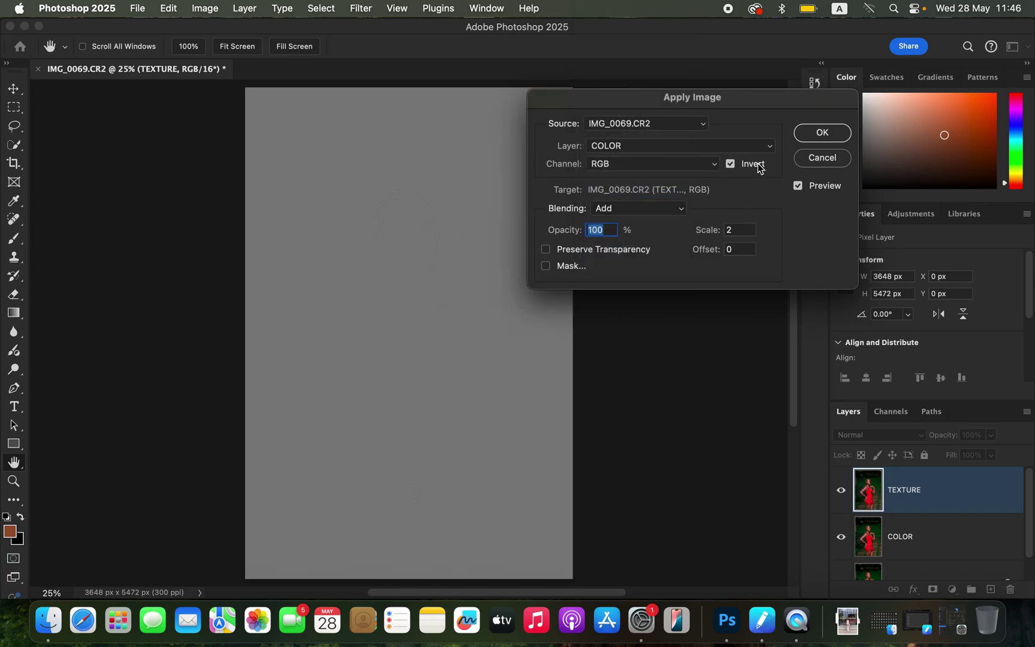
click(827, 134)
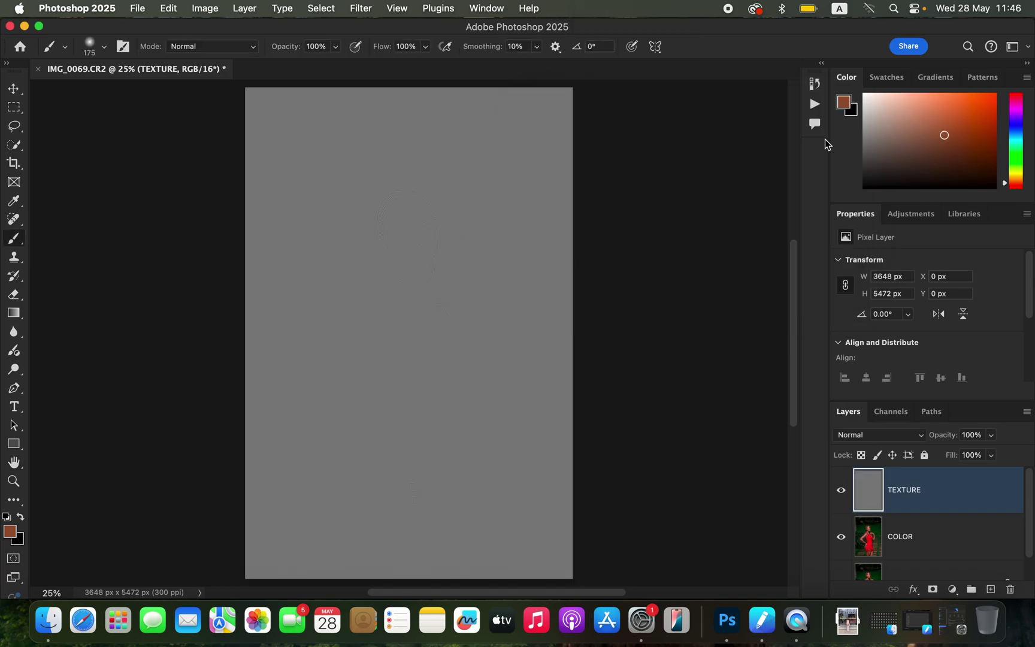
Set the TEXTURE layer's blend mode to Linear Light and group it with the COLOR layer
click(895, 440)
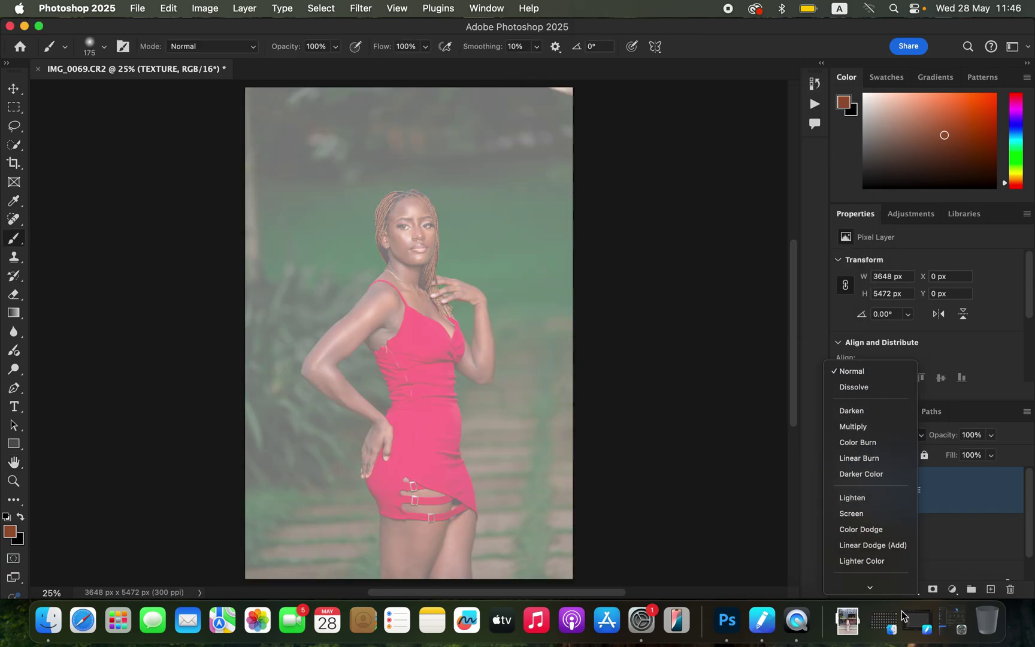
click(881, 523)
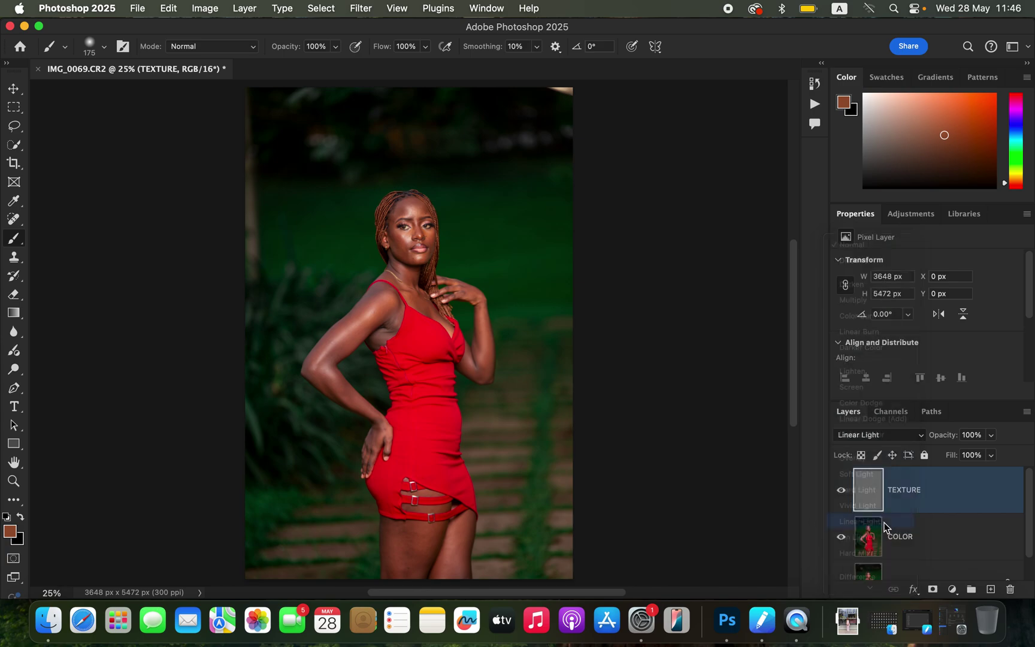
shift+click(948, 536)
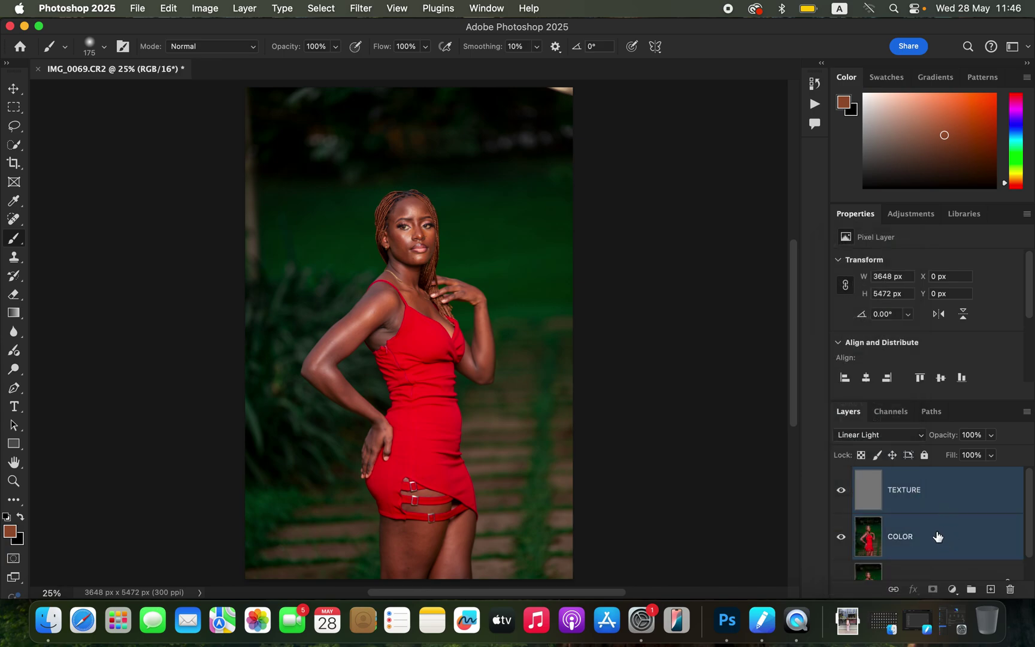
key(super+g)
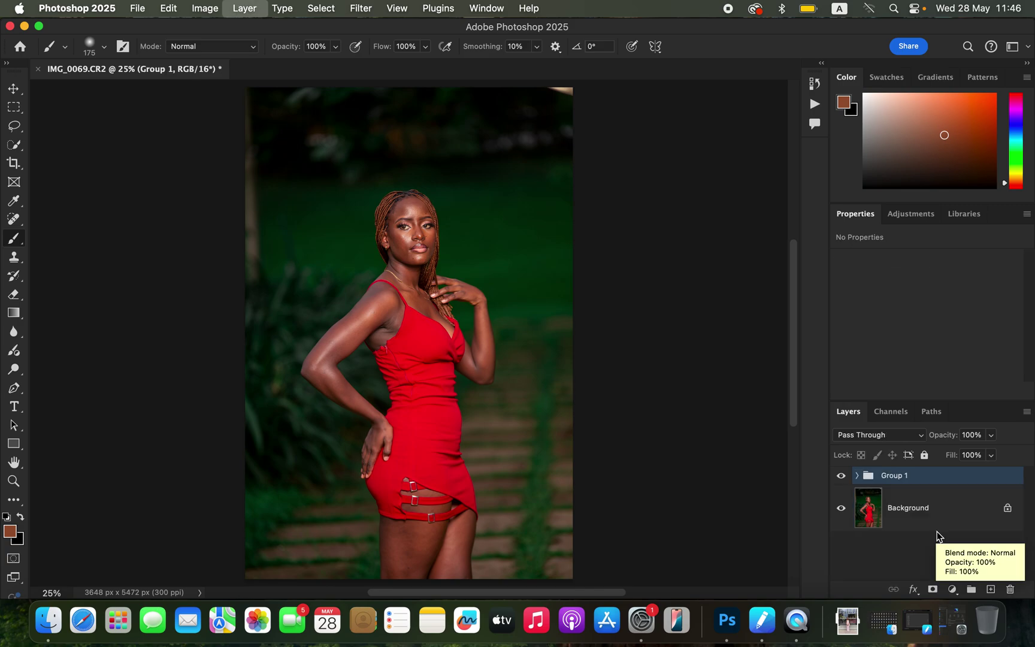
Hide the TEXTURE layer inside the group and ready the Mixer Brush for painting on the COLOR layer
click(858, 476)
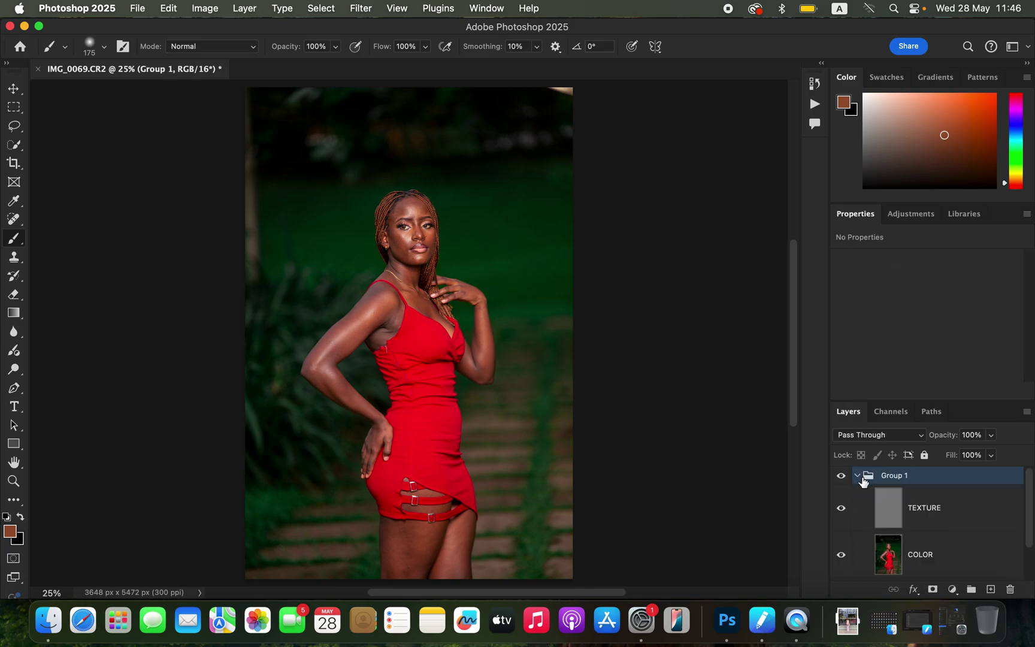
click(935, 562)
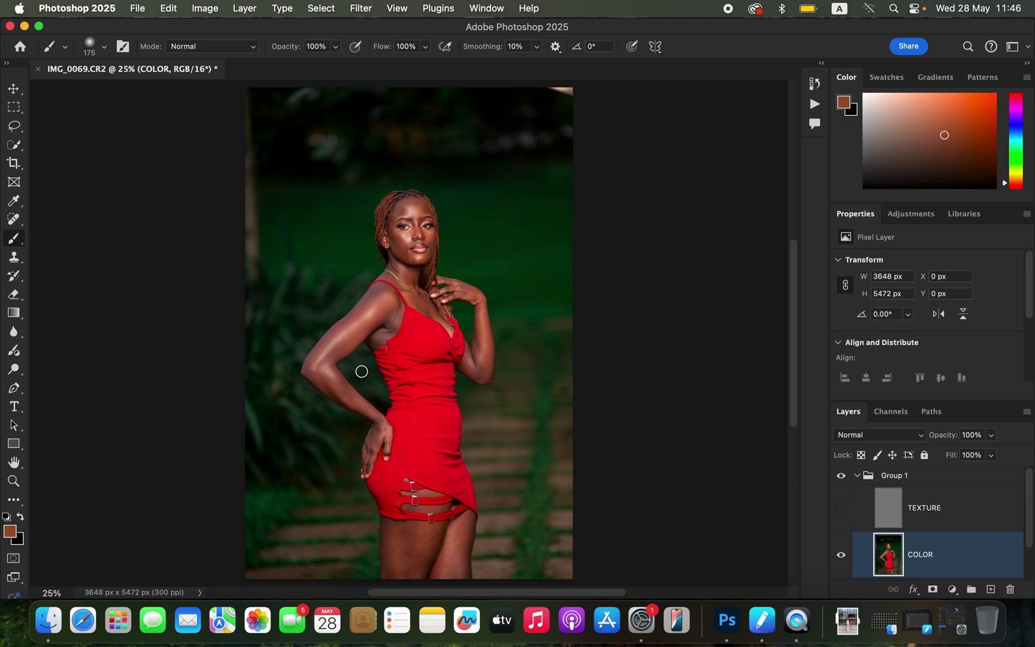
right_click(14, 239)
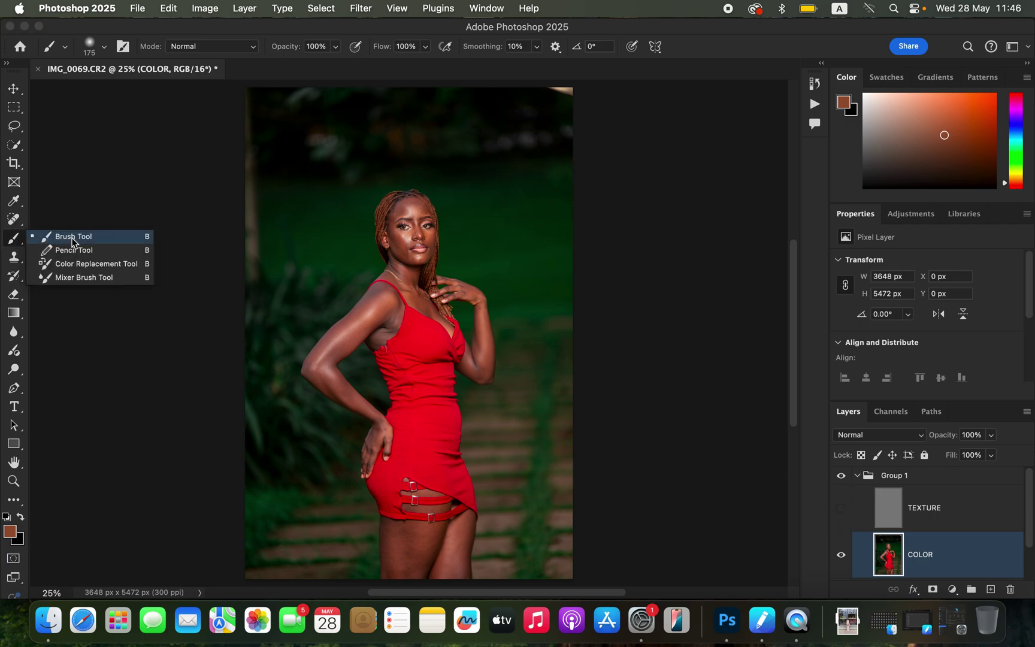
click(93, 278)
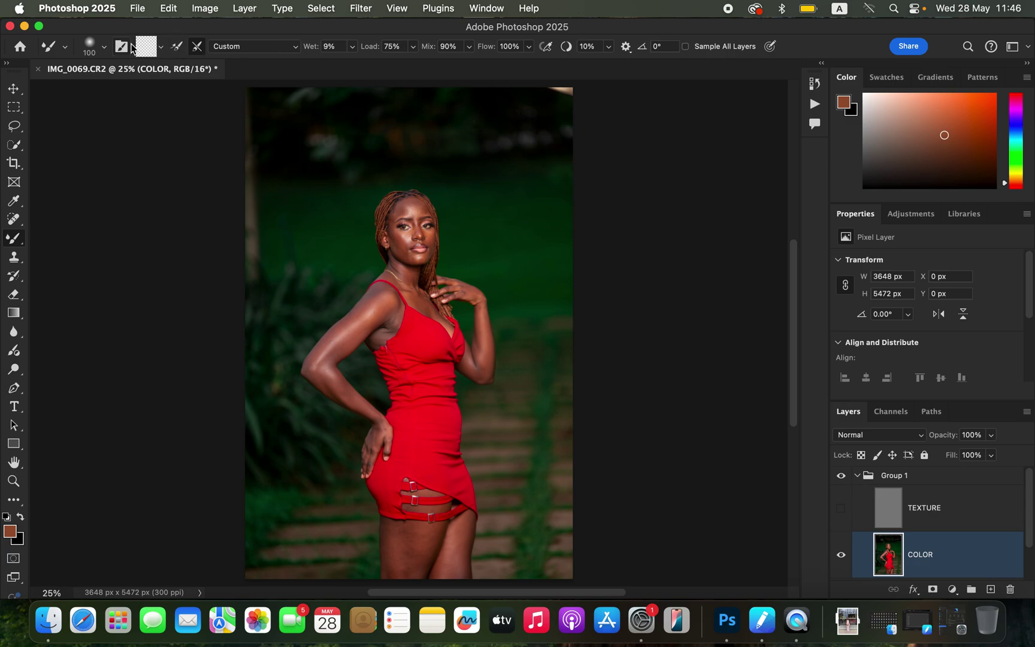
click(162, 48)
click(163, 82)
Blend the skin tones across the forehead and temple on the COLOR layer with the Mixer Brush
scroll(406, 283, up, 4)
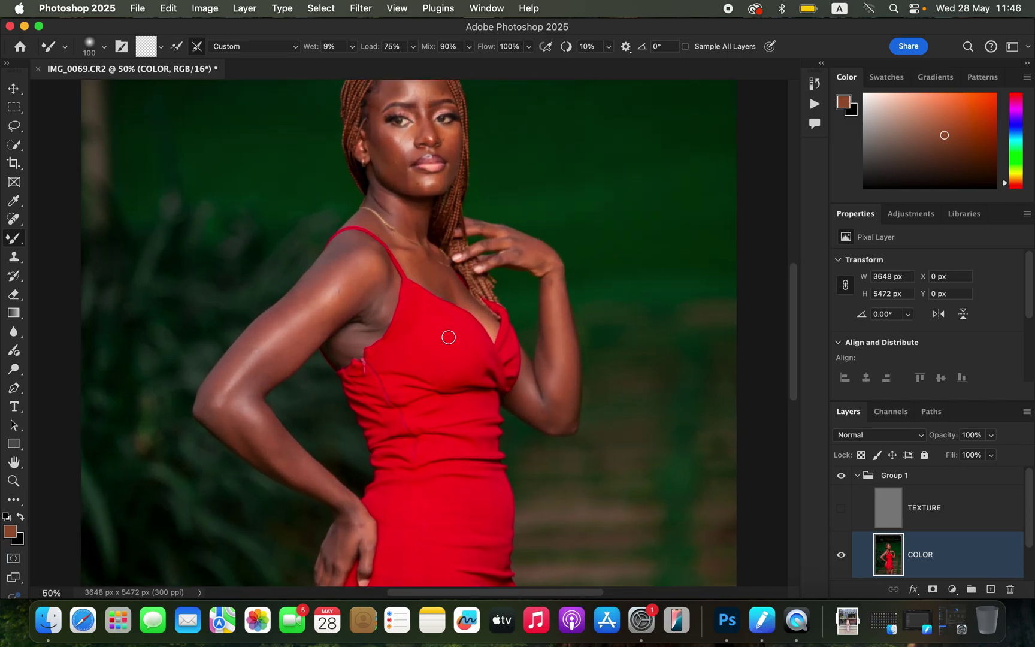
drag(458, 266, 476, 331)
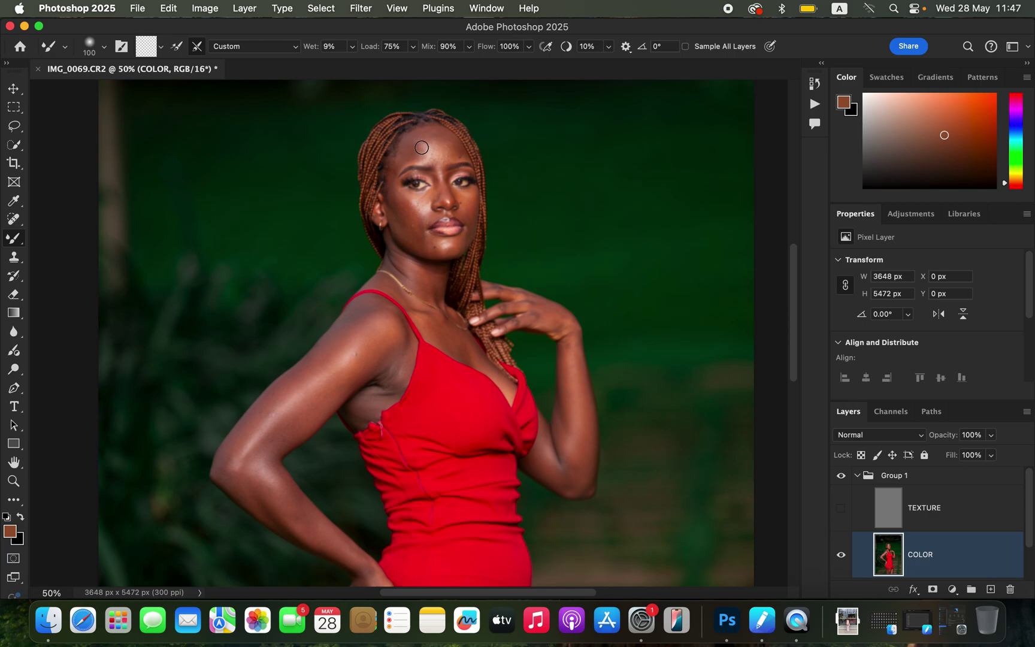
mouse_move(408, 148)
mouse_down()
mouse_move(409, 130)
mouse_move(402, 157)
mouse_move(405, 144)
mouse_move(436, 130)
mouse_move(458, 150)
mouse_move(426, 126)
mouse_move(446, 149)
mouse_move(409, 147)
mouse_move(394, 170)
mouse_move(414, 148)
mouse_move(441, 145)
mouse_move(455, 157)
mouse_move(458, 144)
mouse_move(432, 133)
mouse_move(409, 155)
mouse_move(466, 149)
mouse_move(450, 148)
mouse_up()
key(bracketleft)
key(bracketleft)
mouse_move(462, 154)
mouse_down()
mouse_move(417, 142)
mouse_move(390, 175)
mouse_move(395, 197)
mouse_move(397, 160)
mouse_move(396, 182)
mouse_up()
Smooth the tones on the cheeks, around the mouth and eyes, and up to the forehead with the Mixer Brush
key(bracketright)
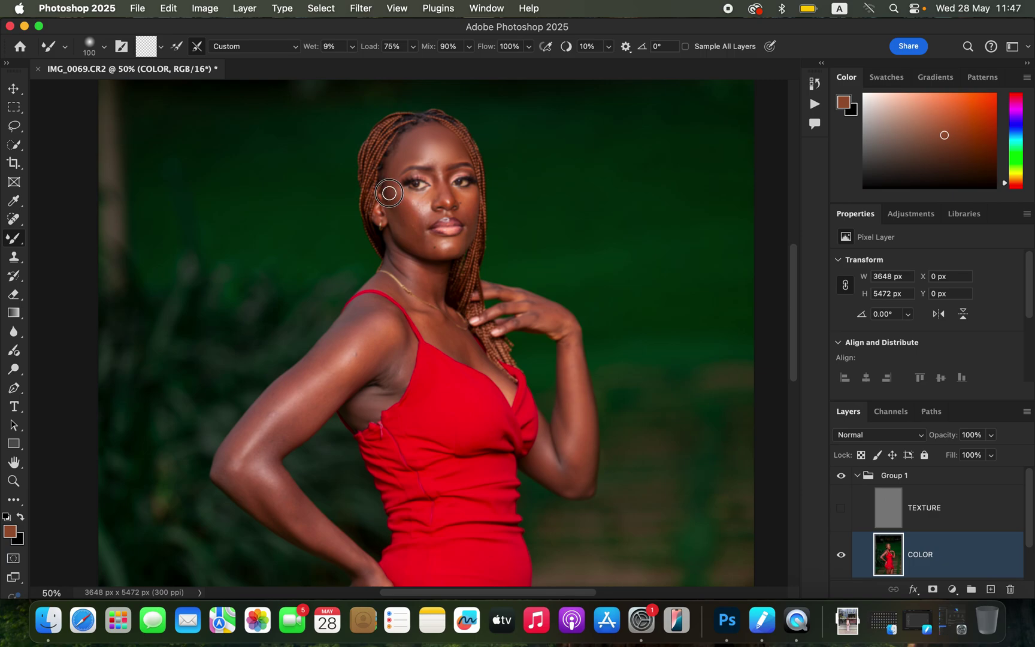
mouse_move(392, 195)
mouse_down()
mouse_move(410, 215)
mouse_move(388, 196)
mouse_move(396, 159)
mouse_move(404, 224)
mouse_move(442, 247)
mouse_move(465, 249)
mouse_move(469, 196)
mouse_move(470, 214)
mouse_up()
mouse_move(408, 229)
mouse_down()
mouse_move(390, 185)
mouse_move(432, 229)
mouse_move(425, 211)
mouse_move(409, 196)
mouse_move(427, 221)
mouse_move(419, 241)
mouse_move(447, 254)
mouse_move(463, 247)
mouse_move(399, 229)
mouse_move(421, 227)
mouse_up()
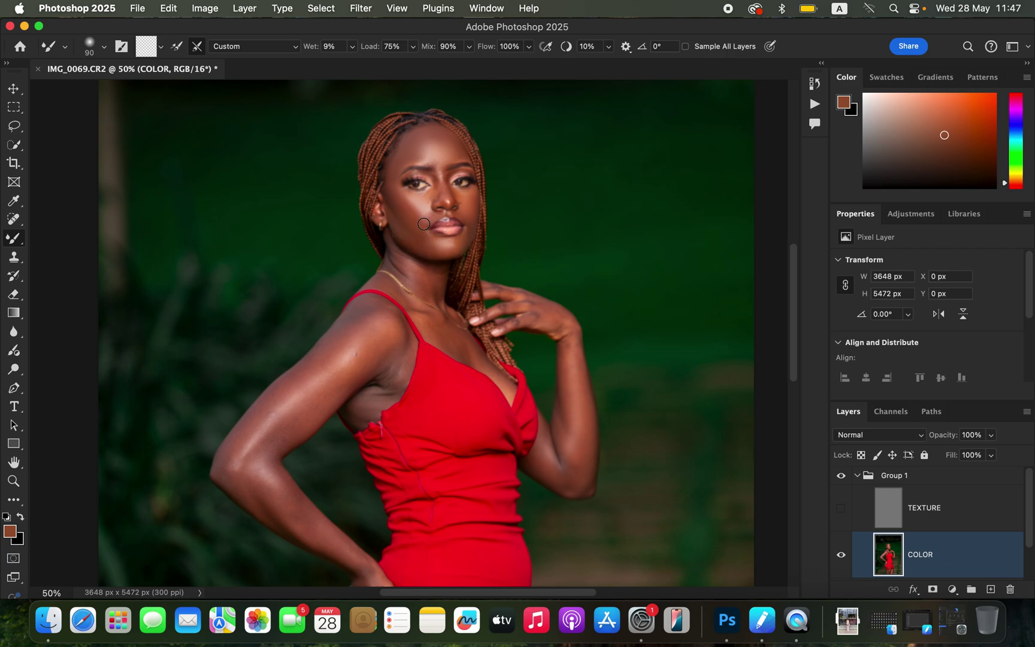
mouse_move(436, 178)
mouse_down()
mouse_move(437, 191)
mouse_move(440, 167)
mouse_move(418, 158)
mouse_move(395, 174)
mouse_up()
mouse_move(468, 194)
mouse_down()
mouse_move(472, 237)
mouse_move(463, 240)
mouse_move(469, 224)
mouse_move(444, 246)
mouse_move(411, 243)
mouse_move(394, 223)
mouse_move(399, 160)
mouse_move(455, 178)
mouse_move(424, 150)
mouse_move(417, 157)
mouse_move(447, 139)
mouse_up()
Smooth the skin tones of both arms and the shoulder with a larger Mixer Brush
key(bracketright)
key(super+minus)
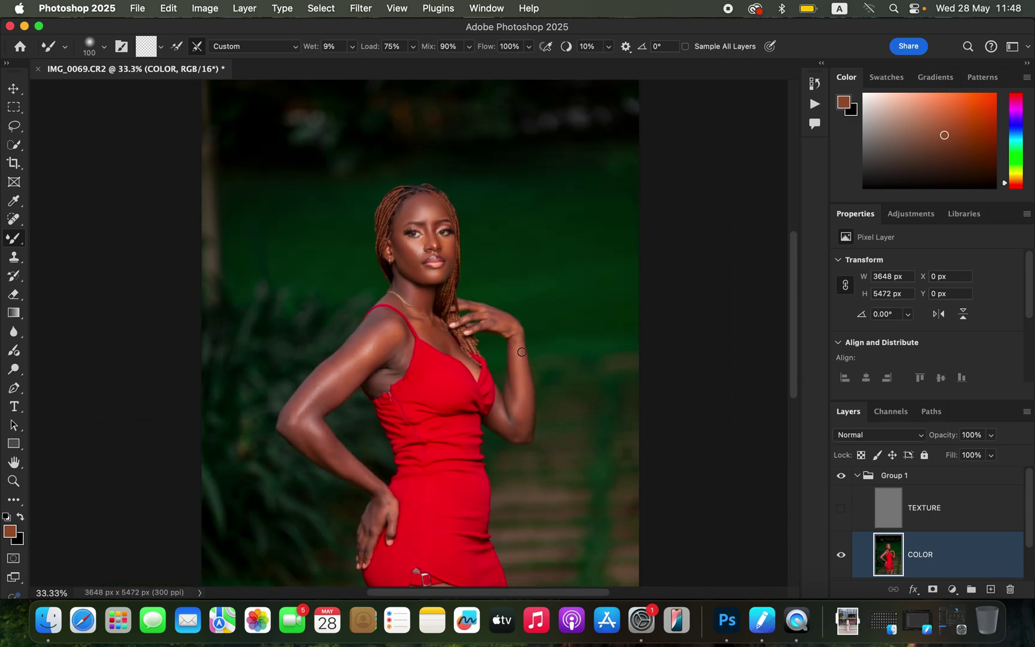
mouse_move(523, 366)
mouse_down()
mouse_move(523, 427)
mouse_move(507, 326)
mouse_move(521, 381)
mouse_move(503, 423)
mouse_up()
mouse_move(507, 304)
mouse_down()
mouse_move(493, 319)
mouse_move(519, 345)
mouse_move(513, 398)
mouse_move(526, 421)
mouse_move(513, 429)
mouse_move(495, 419)
mouse_up()
mouse_move(364, 344)
mouse_down()
mouse_move(294, 407)
mouse_move(351, 344)
mouse_move(359, 350)
mouse_move(324, 399)
mouse_move(306, 412)
mouse_move(376, 351)
mouse_move(389, 319)
mouse_move(390, 371)
mouse_move(381, 377)
mouse_move(402, 350)
mouse_move(383, 323)
mouse_move(432, 326)
mouse_move(340, 402)
mouse_move(329, 389)
mouse_move(312, 431)
mouse_move(336, 453)
mouse_move(294, 433)
mouse_move(383, 324)
mouse_move(400, 347)
mouse_move(386, 377)
mouse_move(402, 363)
mouse_up()
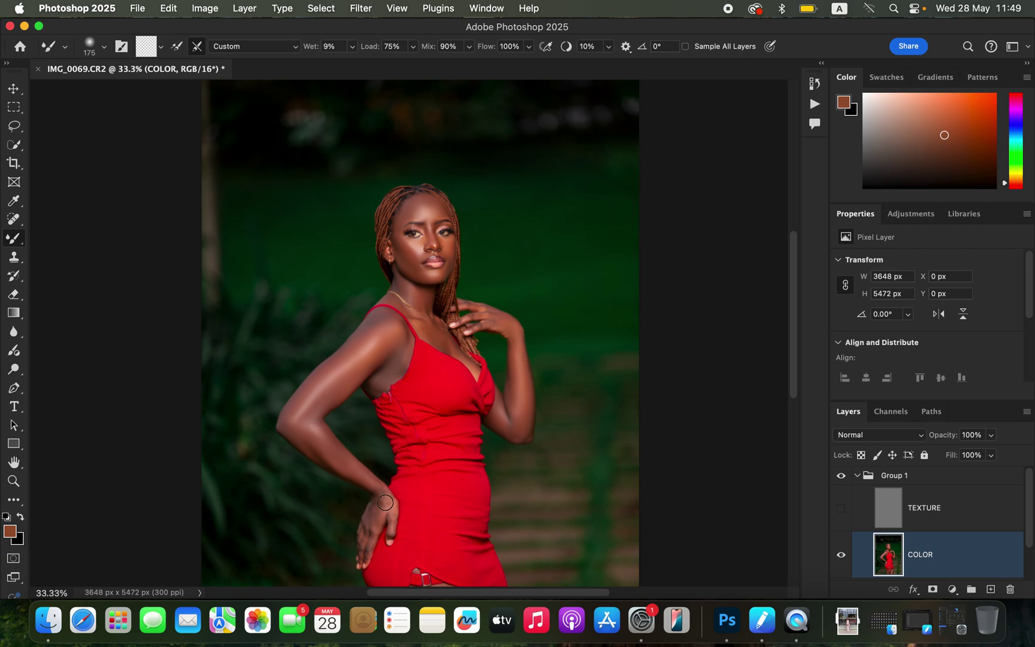
Smooth the skin of the hand on the hip with a smaller Mixer Brush
key(super+equal)
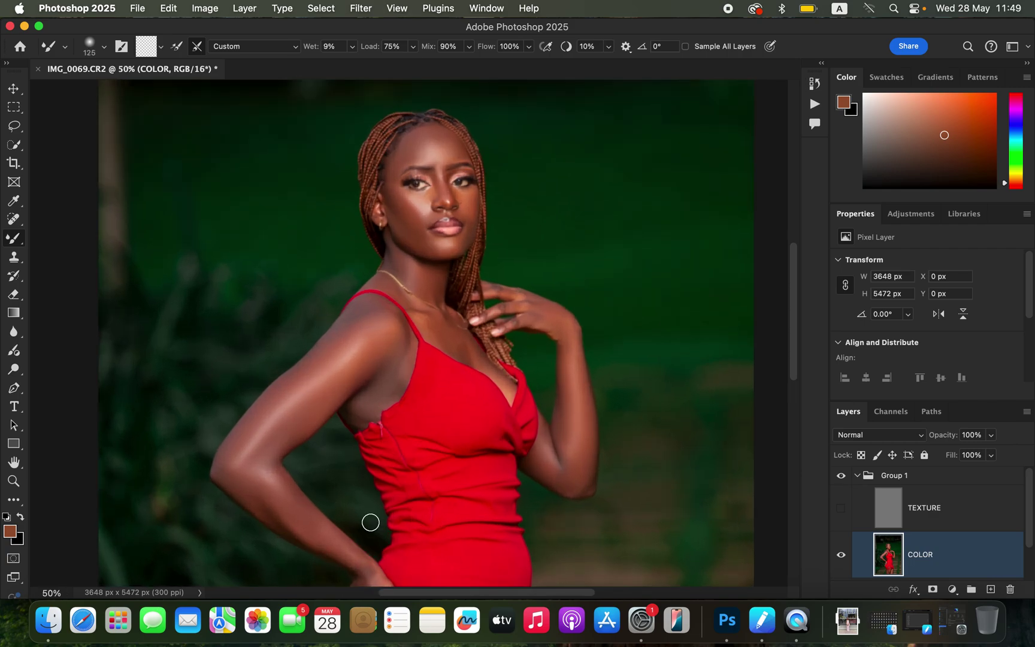
scroll(488, 426, down, 5)
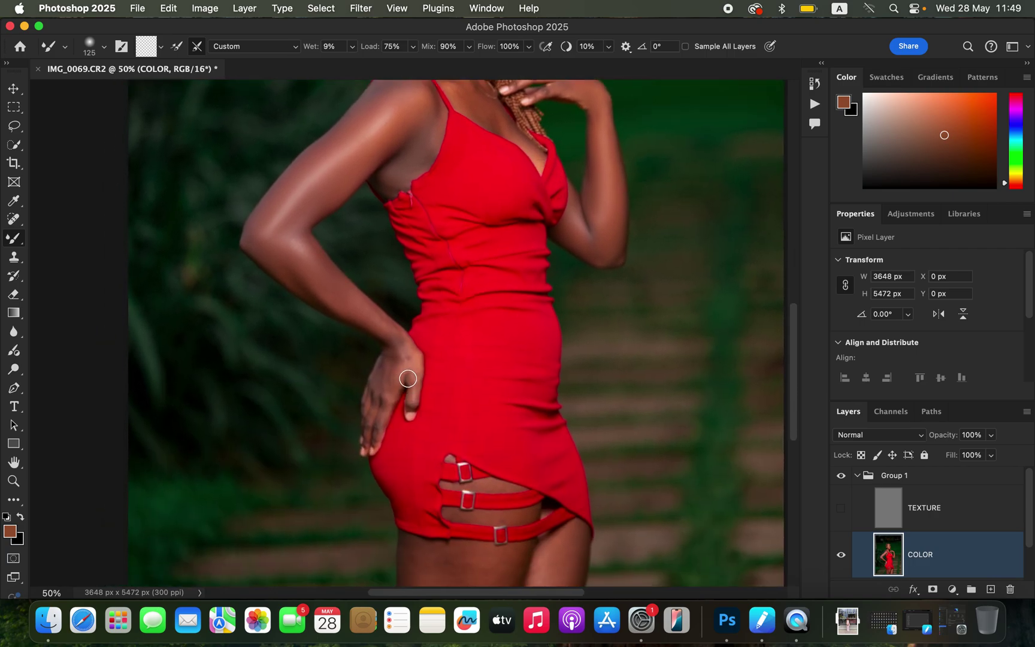
key(bracketleft)
scroll(533, 197, up, 3)
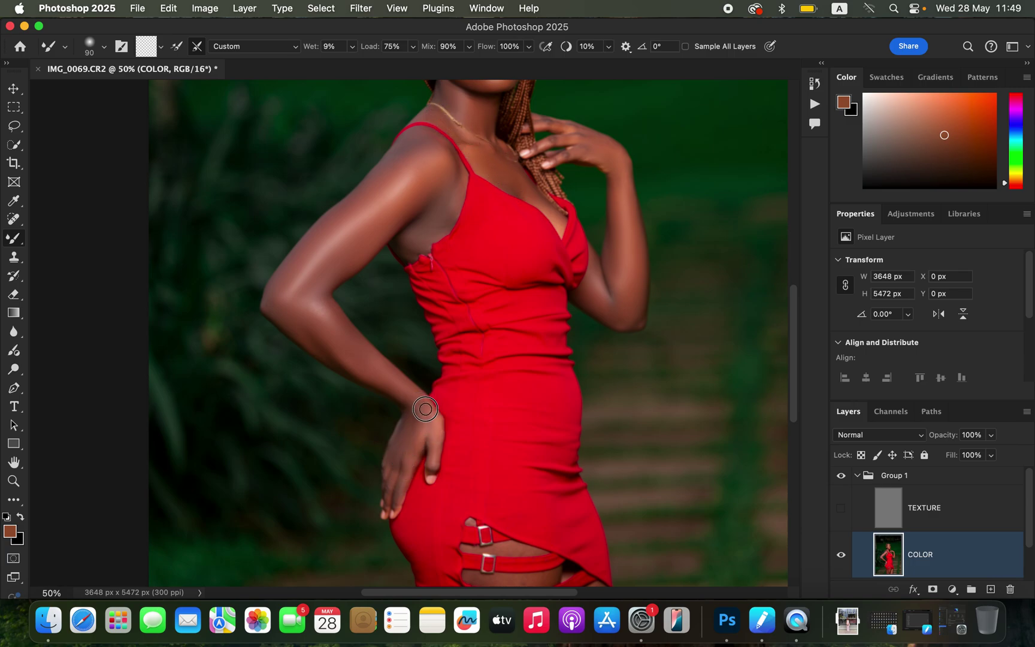
Blend the skin tones on both thighs and between the dress straps, varying the Mixer Brush size to fit
scroll(564, 407, down, 6)
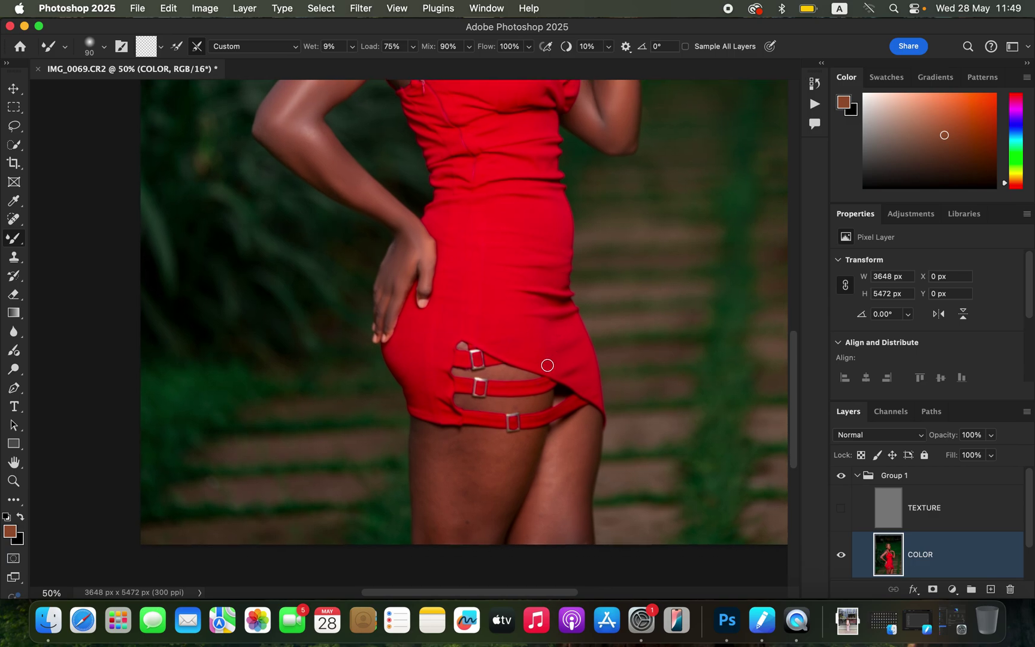
key(bracketright)
mouse_move(578, 466)
mouse_down()
mouse_move(534, 545)
mouse_move(557, 528)
mouse_move(576, 429)
mouse_move(557, 445)
mouse_move(563, 468)
mouse_move(552, 512)
mouse_move(561, 514)
mouse_move(439, 460)
mouse_move(430, 495)
mouse_move(424, 445)
mouse_move(435, 512)
mouse_move(456, 464)
mouse_move(455, 523)
mouse_move(449, 438)
mouse_move(454, 453)
mouse_move(494, 470)
mouse_move(515, 447)
mouse_move(490, 532)
mouse_move(511, 478)
mouse_move(499, 511)
mouse_move(485, 461)
mouse_move(465, 443)
mouse_move(476, 474)
mouse_move(469, 542)
mouse_move(450, 520)
mouse_move(433, 536)
mouse_move(424, 490)
mouse_move(464, 468)
mouse_move(421, 435)
mouse_move(524, 449)
mouse_move(534, 437)
mouse_move(496, 534)
mouse_move(557, 524)
mouse_move(580, 426)
mouse_up()
key(bracketleft)
key(bracketleft)
mouse_move(472, 405)
mouse_down()
mouse_move(540, 399)
mouse_move(503, 376)
mouse_move(523, 374)
mouse_move(470, 372)
mouse_up()
mouse_move(426, 429)
mouse_down()
mouse_move(416, 460)
mouse_move(424, 521)
mouse_up()
key(bracketright)
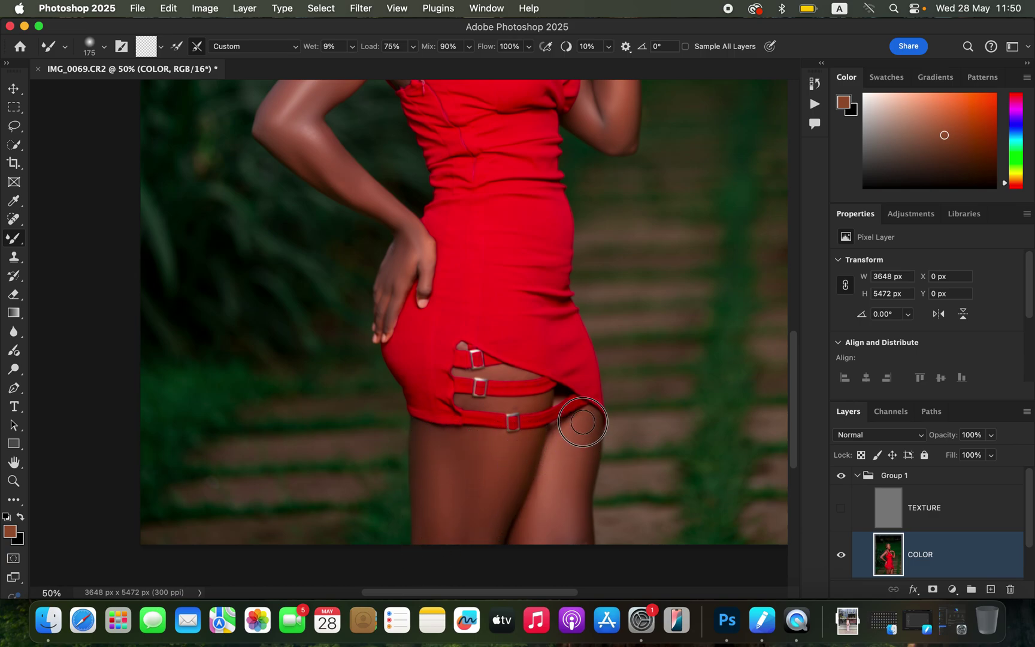
Make the TEXTURE layer visible again and examine the smoothed skin over the whole figure
click(842, 509)
key(super+minus)
key(super+minus)
key(super+minus)
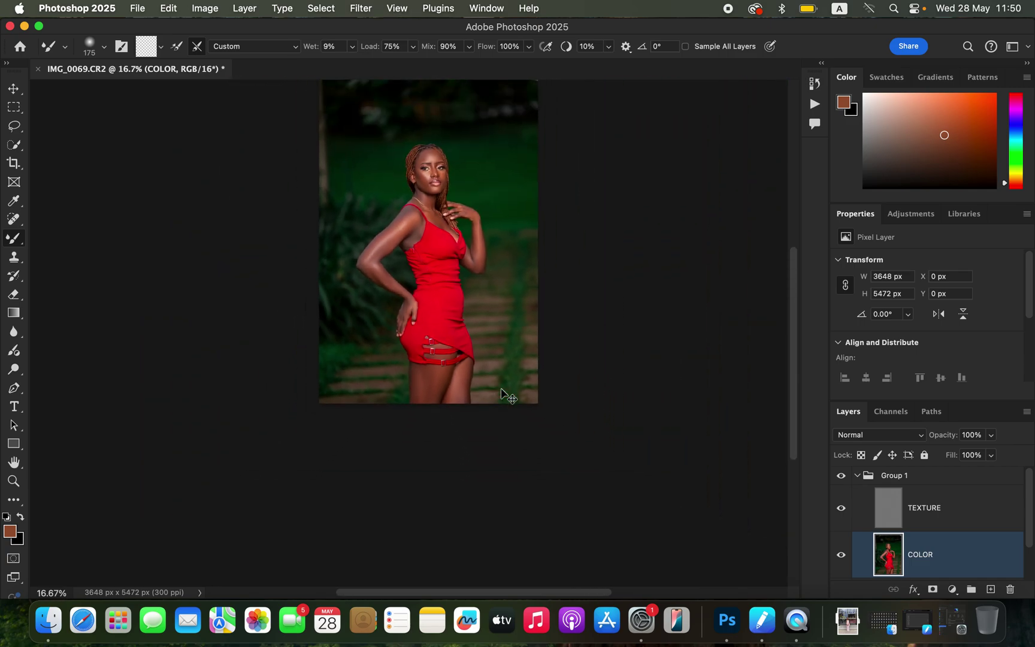
key(super+equal)
key(super+equal)
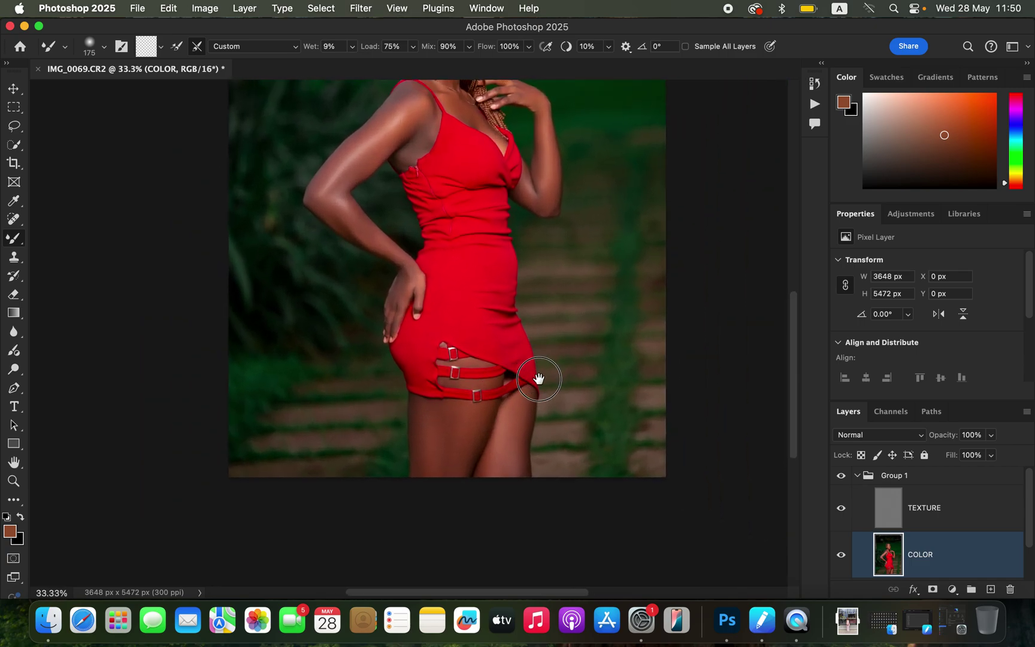
scroll(536, 370, up, 5)
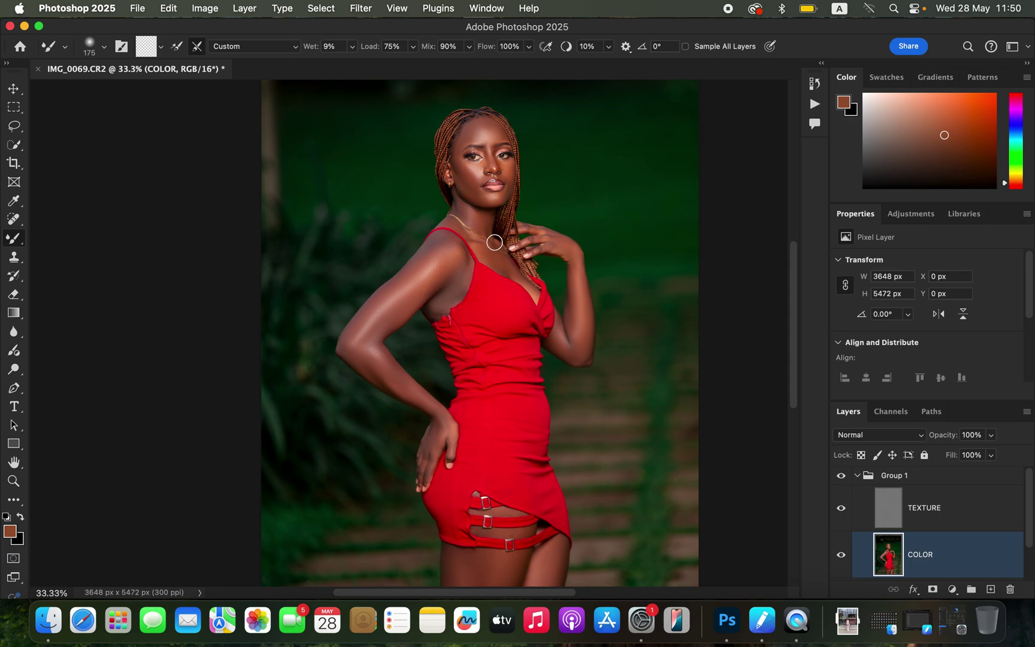
Select the TEXTURE layer and set up the Clone Stamp tool to sample the Current Layer
click(945, 513)
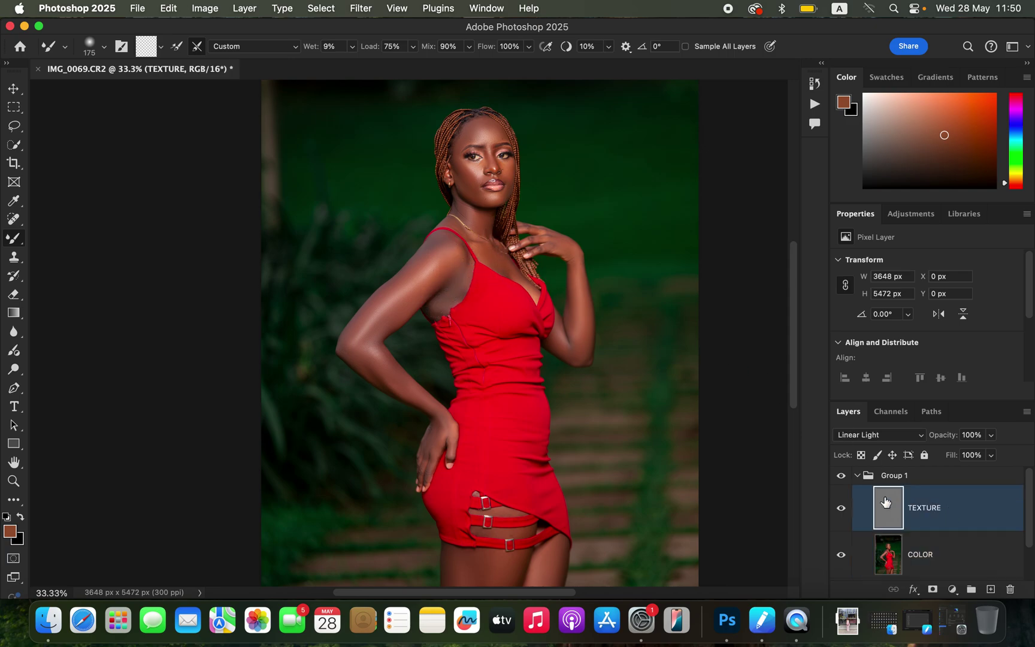
click(15, 257)
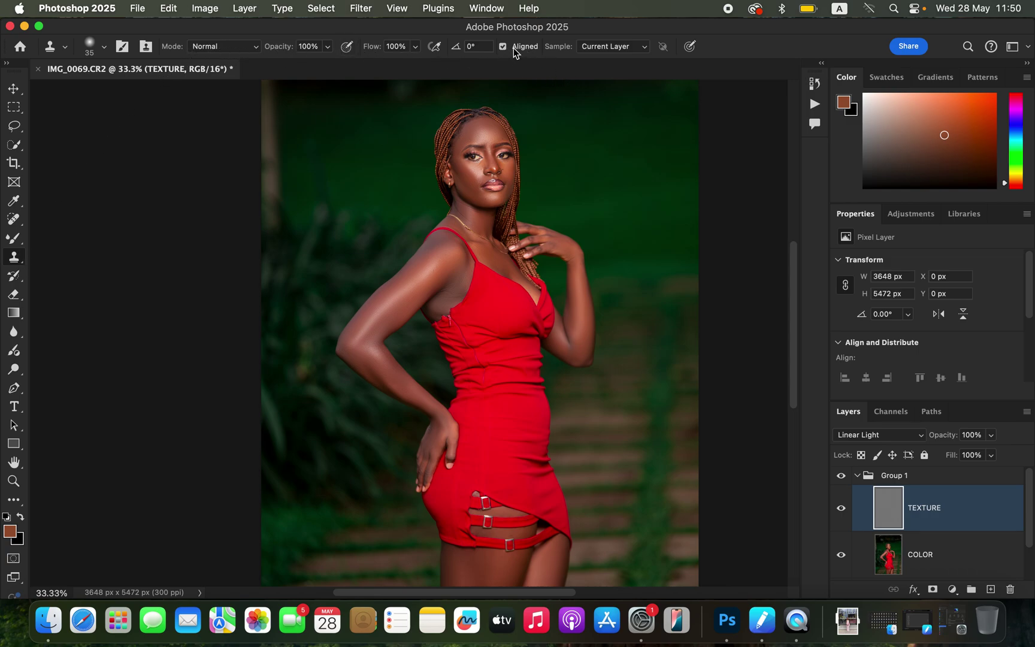
click(605, 47)
click(614, 47)
Clone clean skin texture over the rough spots on the cheek and beside the nose on the TEXTURE layer
scroll(476, 257, up, 5)
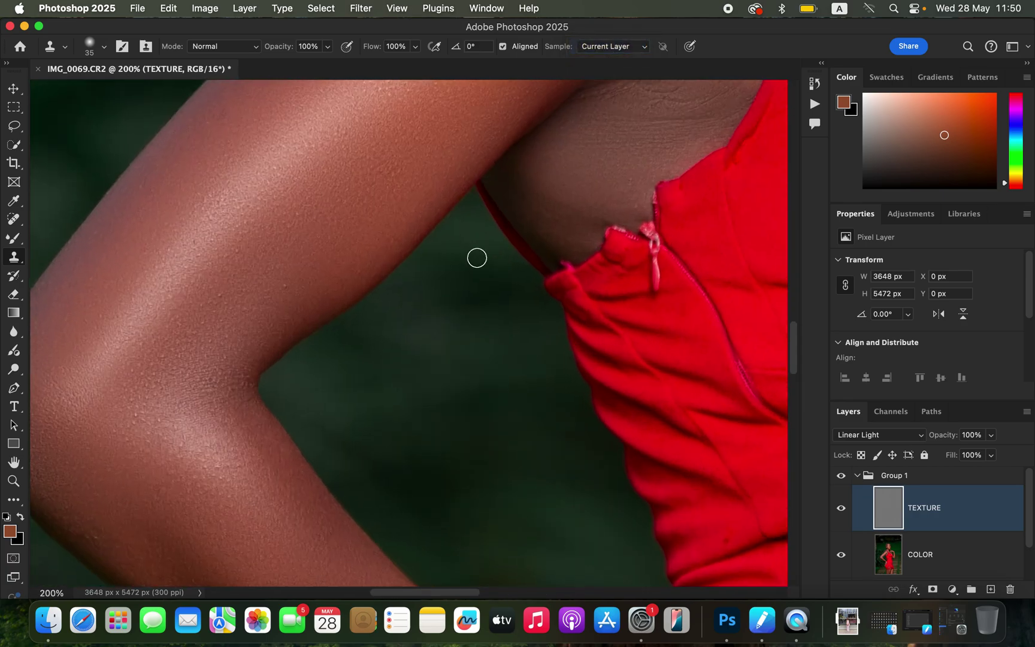
scroll(596, 273, up, 15)
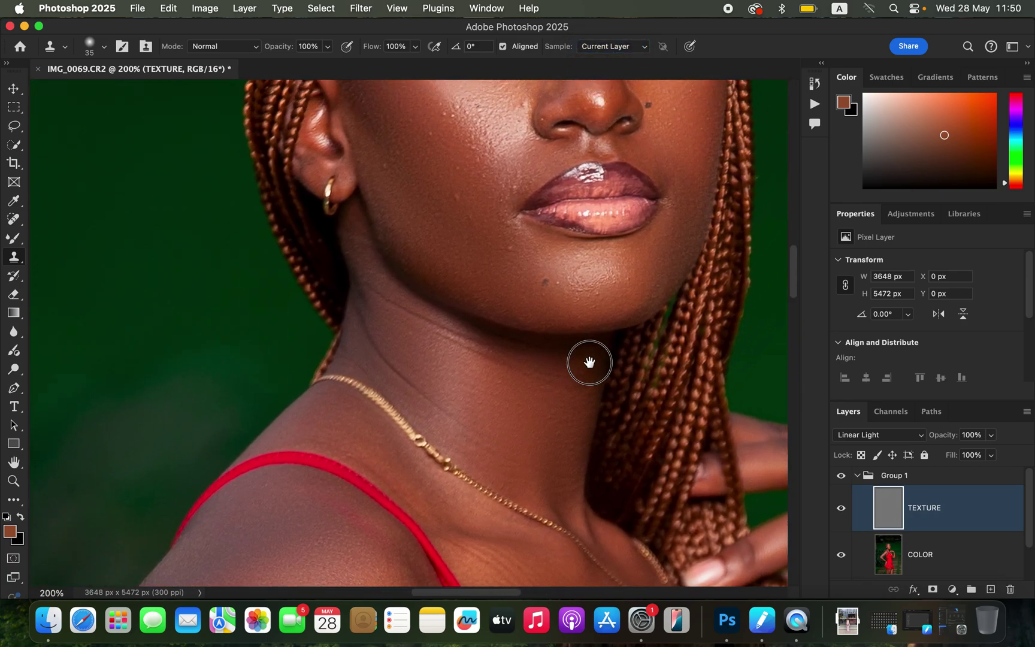
scroll(593, 383, up, 3)
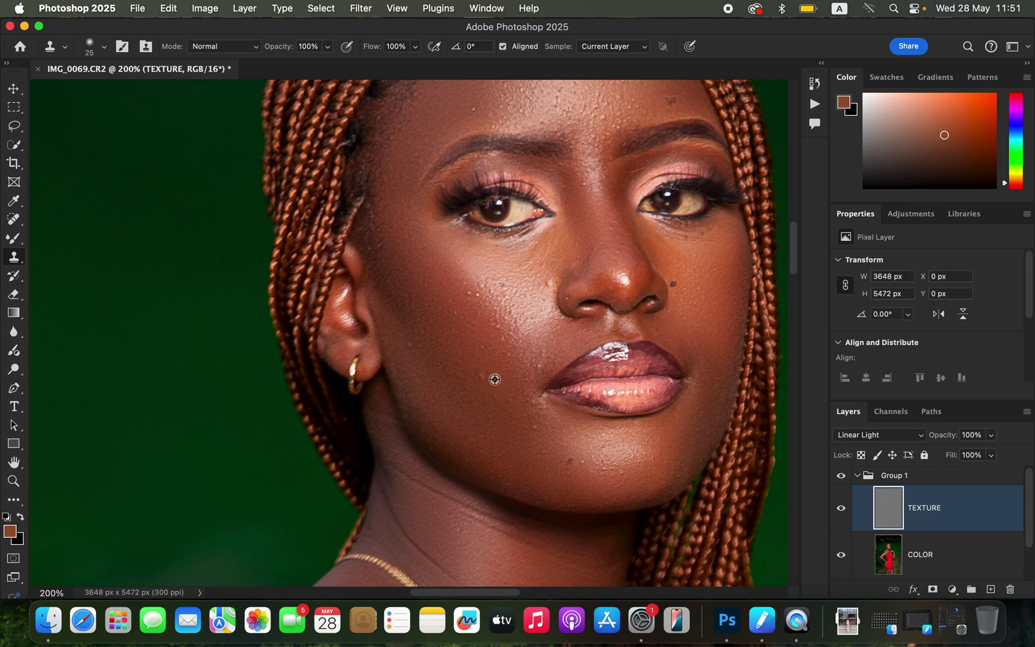
alt+click(495, 378)
alt+click(472, 312)
alt+click(424, 359)
mouse_move(475, 361)
mouse_down()
mouse_move(496, 352)
mouse_move(495, 328)
mouse_move(511, 338)
mouse_move(497, 307)
mouse_up()
alt+click(532, 392)
click(600, 262)
Try cloning skin texture on the forehead around the eyebrows, and undo the strokes
scroll(603, 280, up, 5)
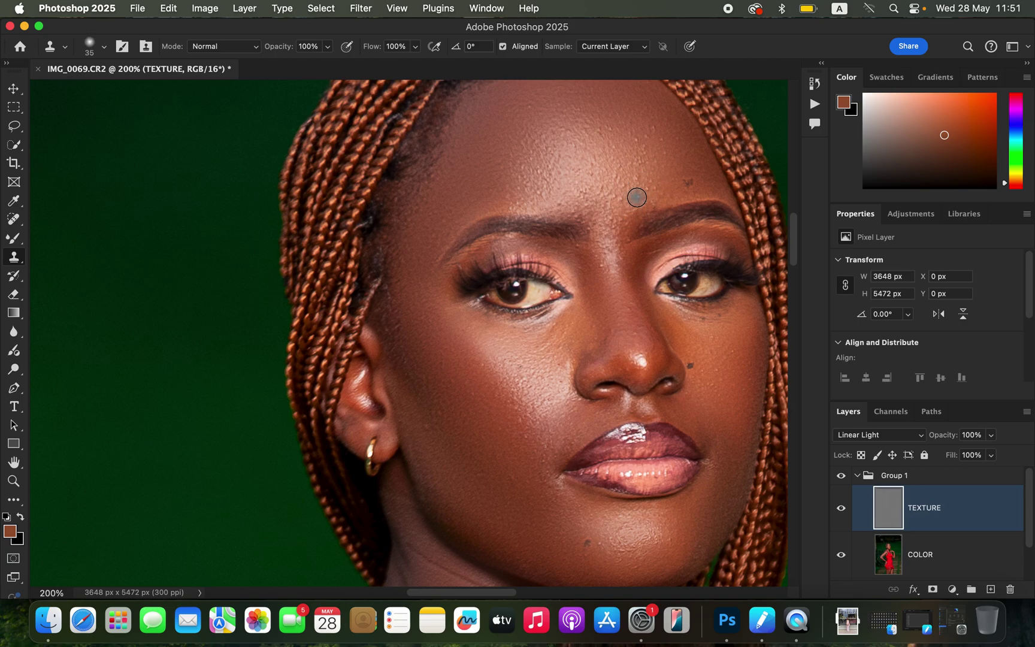
key(super+z)
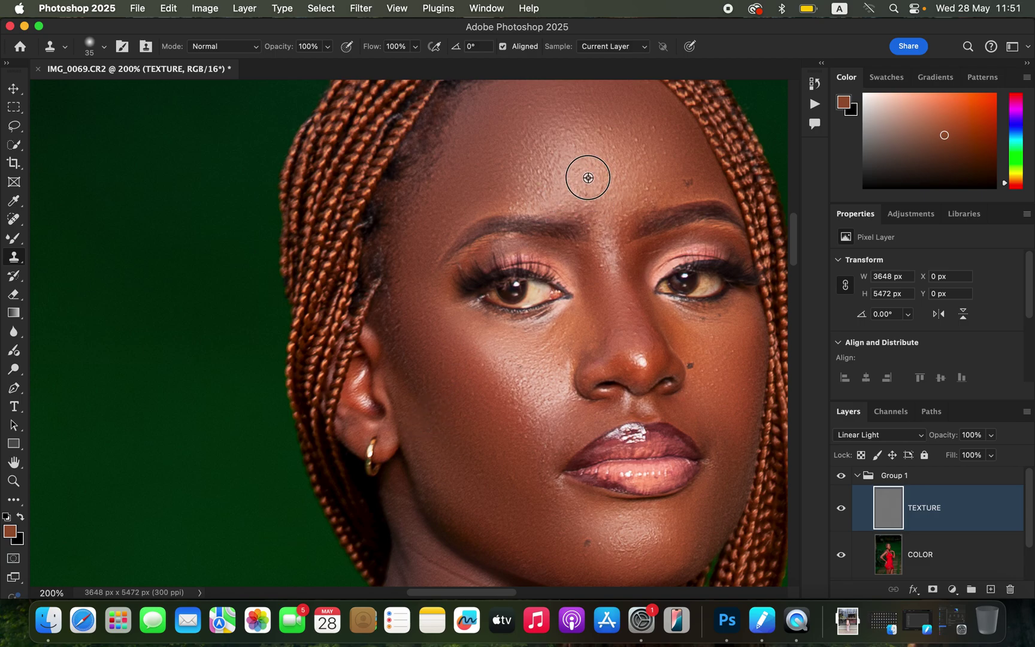
click(586, 230)
key(super+z)
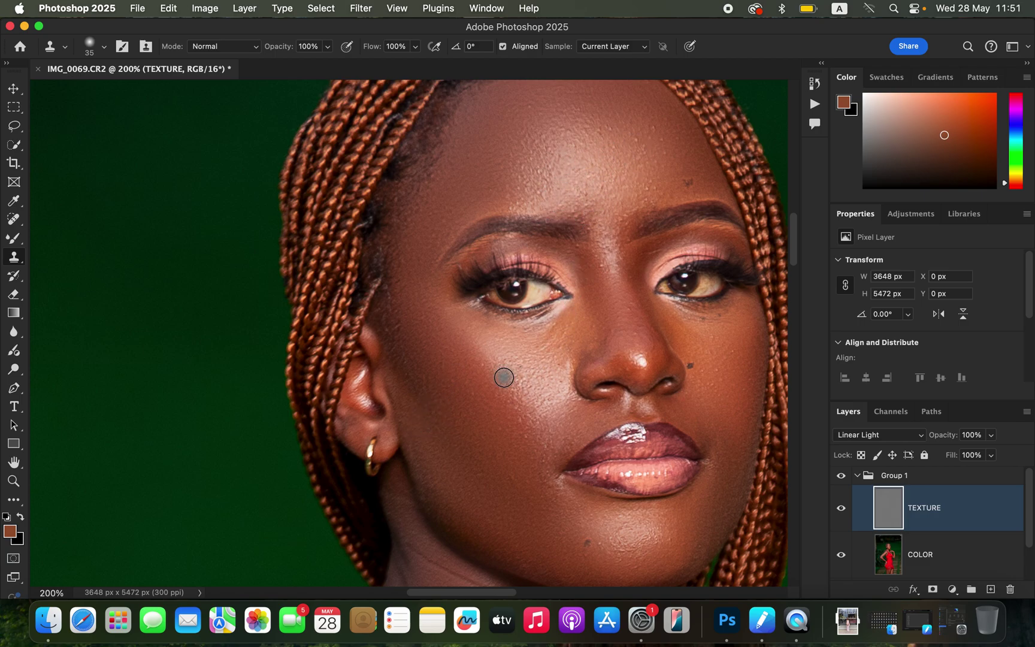
scroll(503, 377, down, 10)
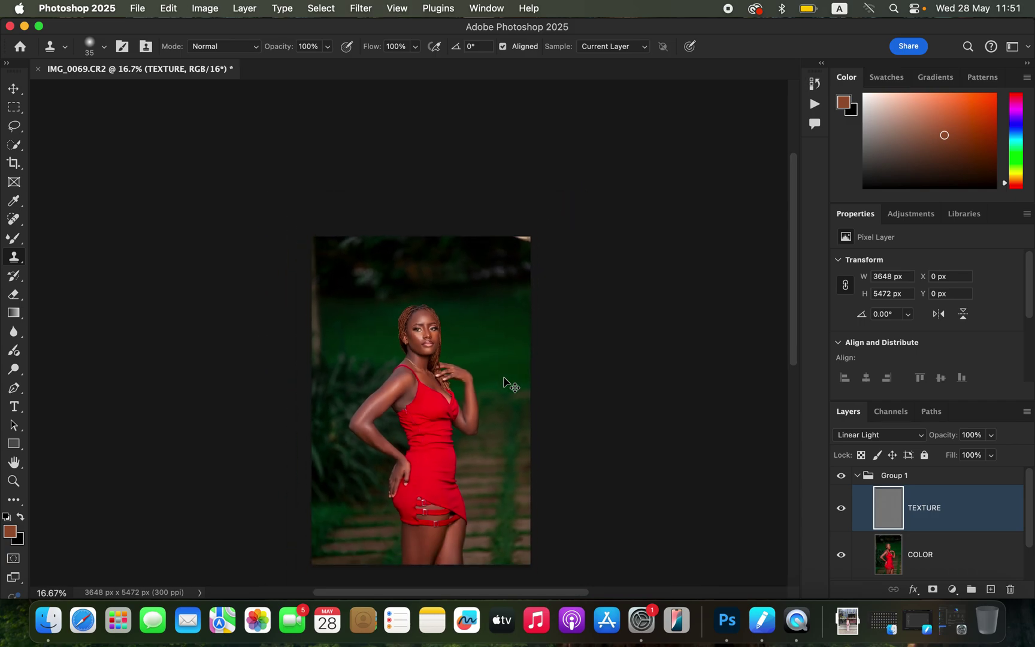
Collapse Group 1 and toggle its visibility to compare the retouched skin with the original
scroll(503, 376, up, 2)
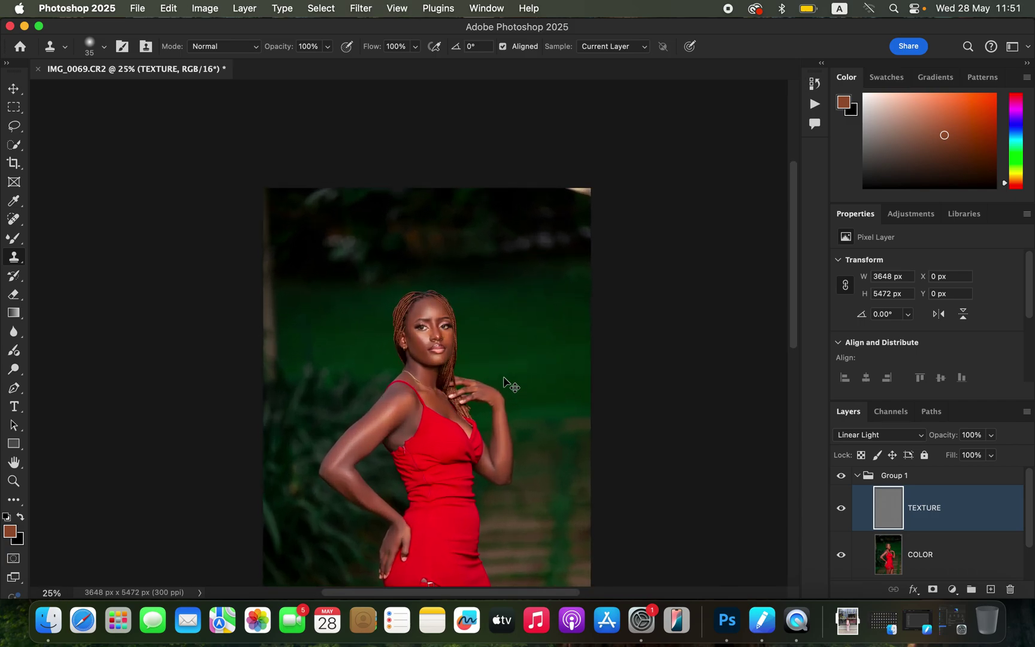
click(857, 475)
click(846, 479)
click(846, 479)
click(846, 479)
click(846, 480)
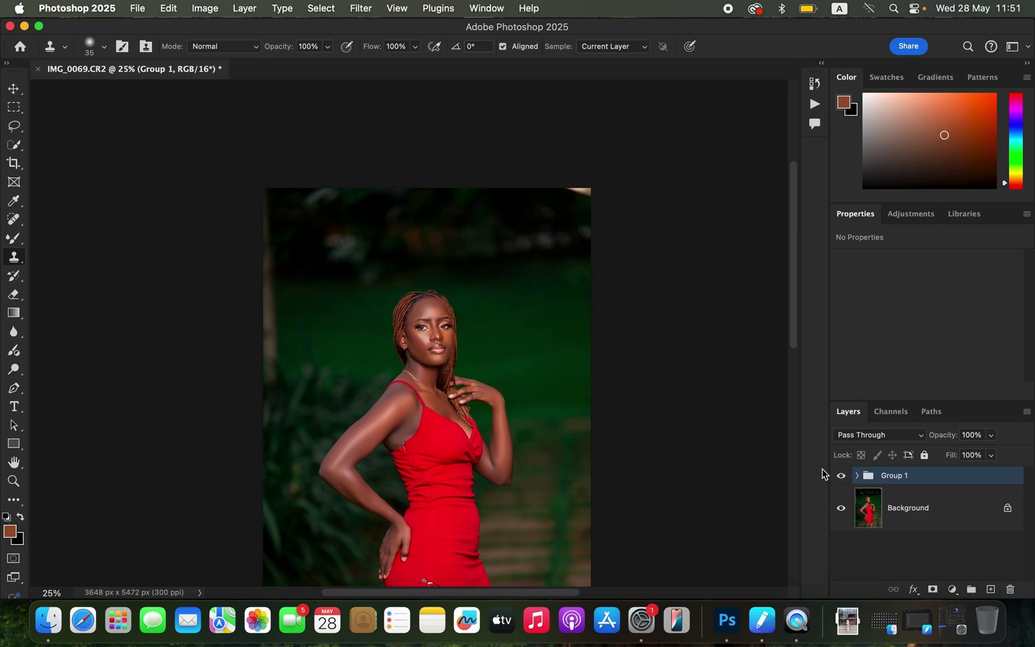
Stamp all visible layers into a new layer above Group 1 and select the subject on it
key(super+minus)
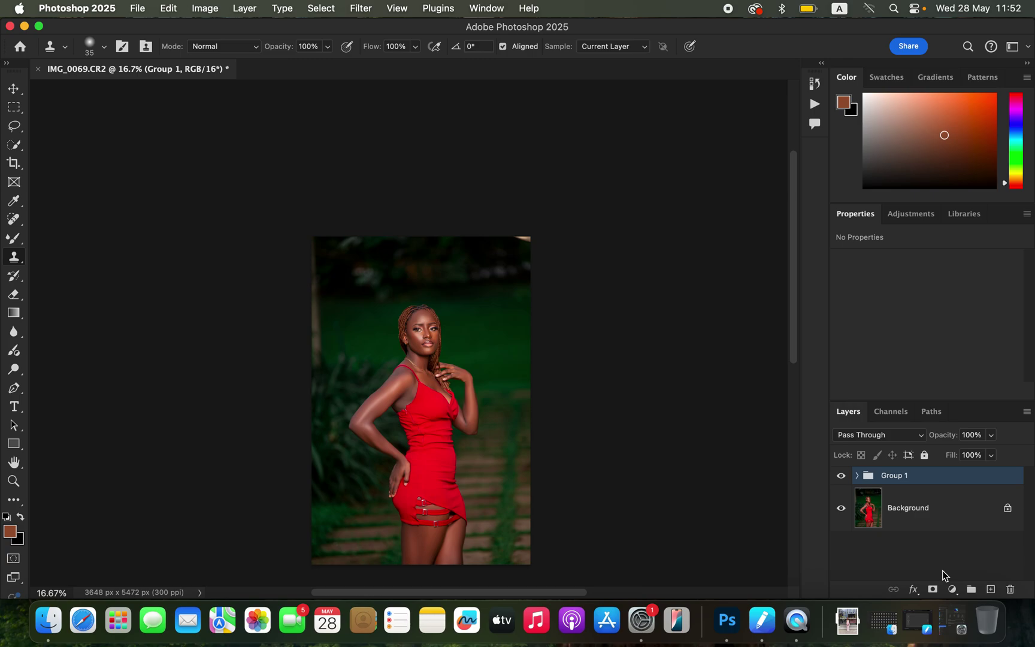
key(super+alt+shift+e)
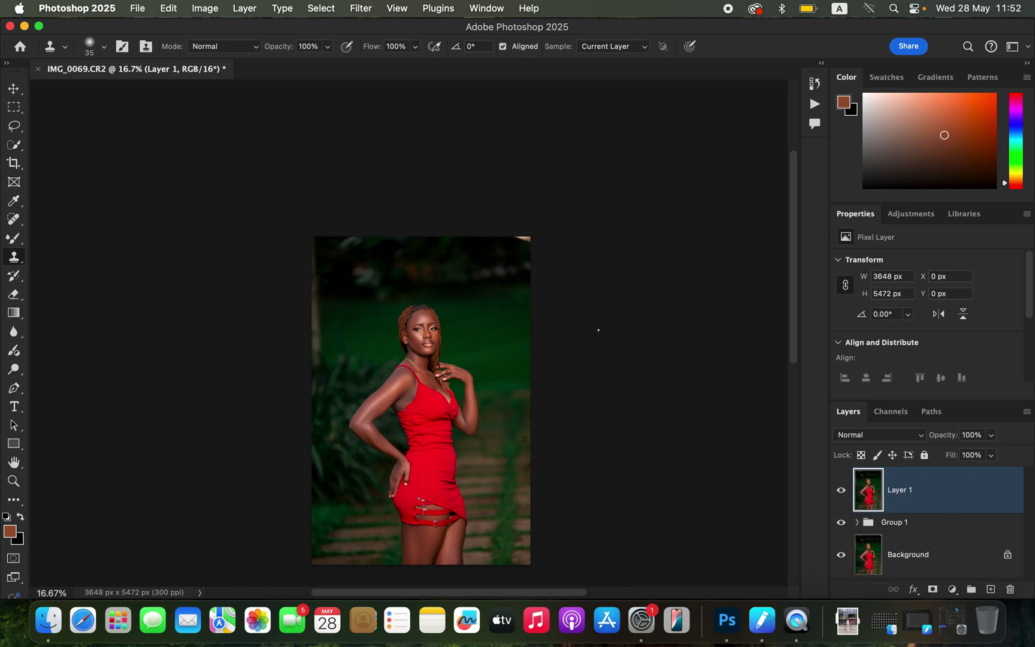
click(324, 8)
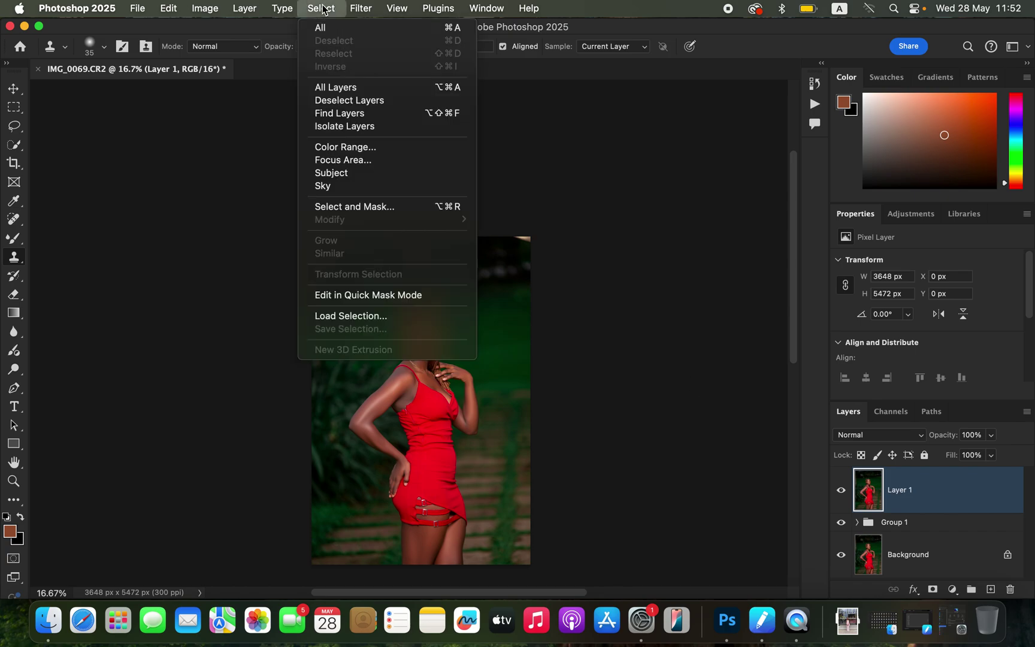
click(345, 175)
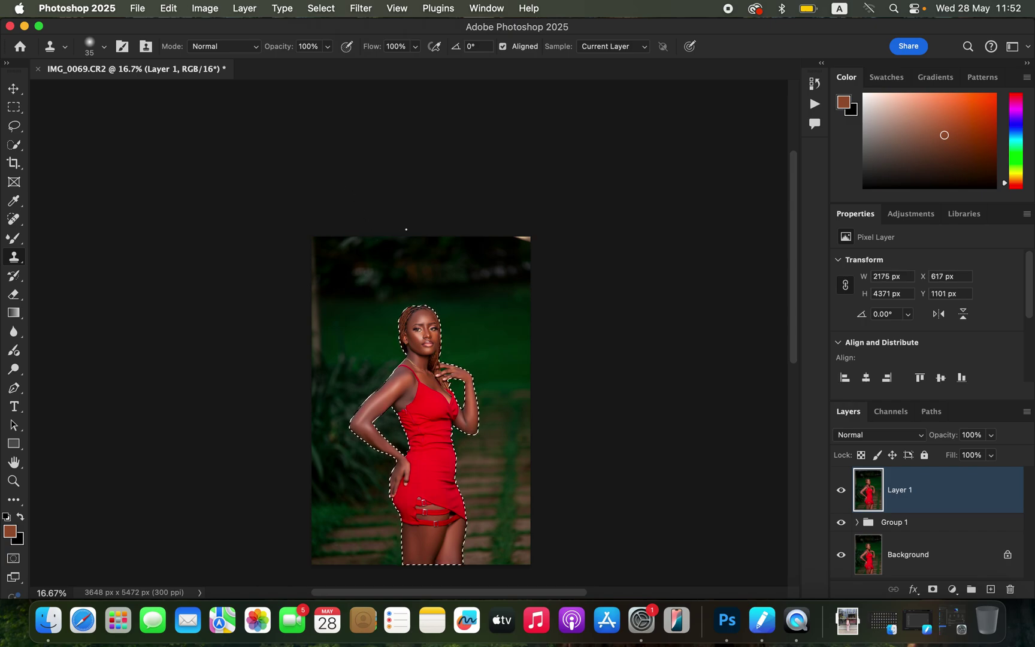
Add an empty layer above the merged layer and set its blend mode to Color
click(990, 590)
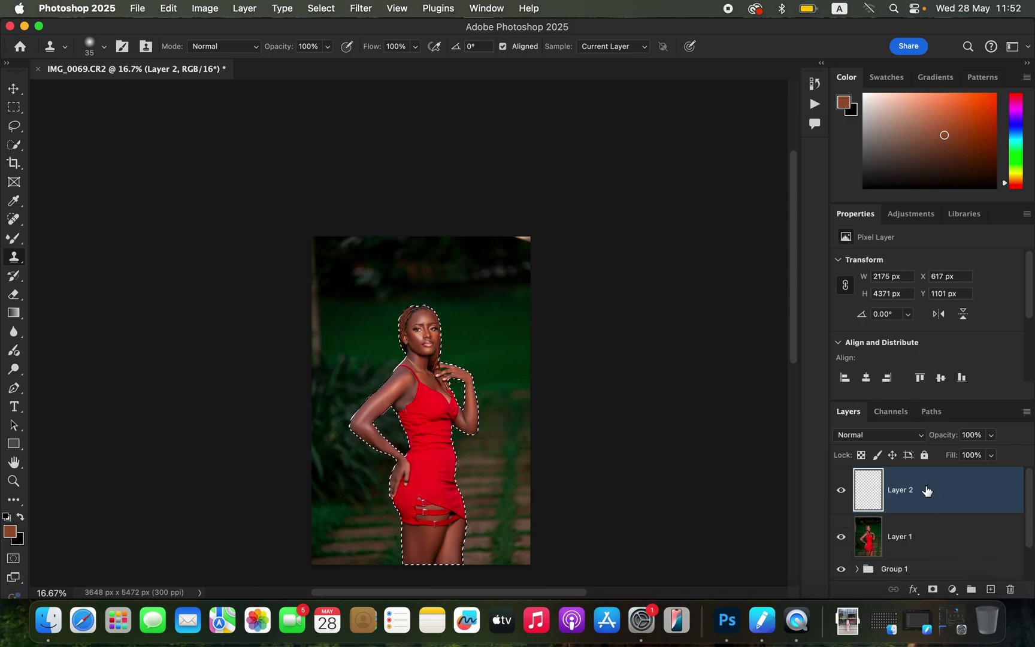
click(892, 437)
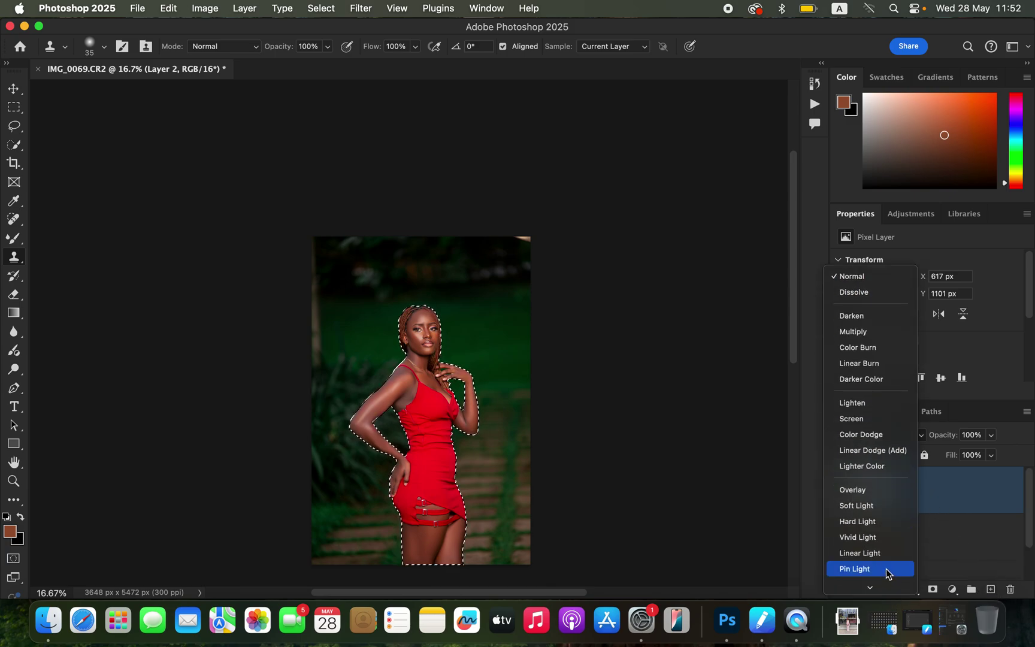
mouse_move(886, 587)
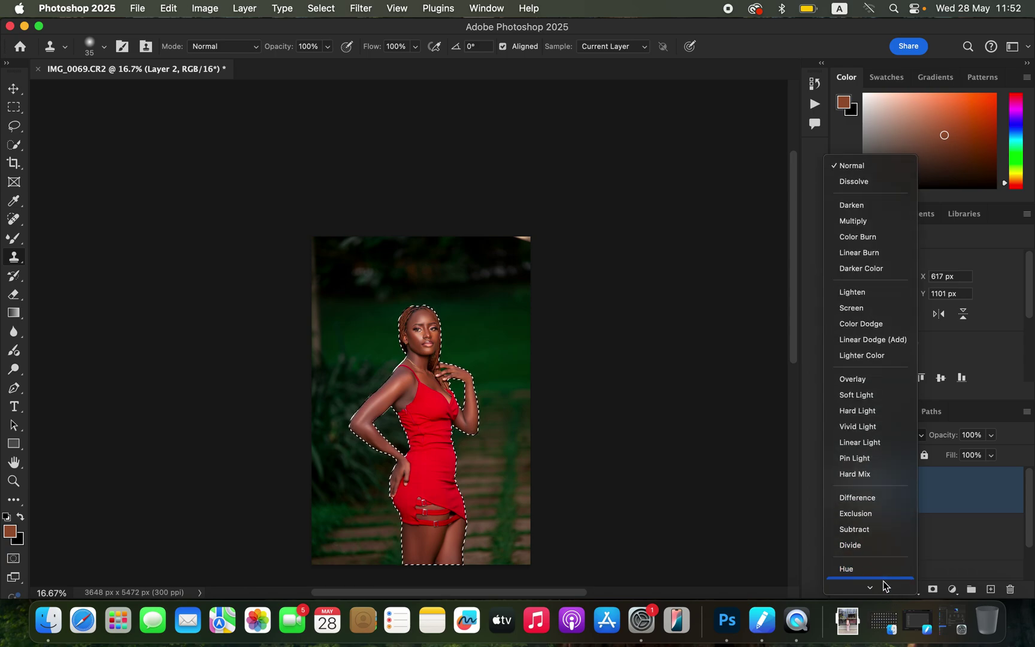
click(878, 565)
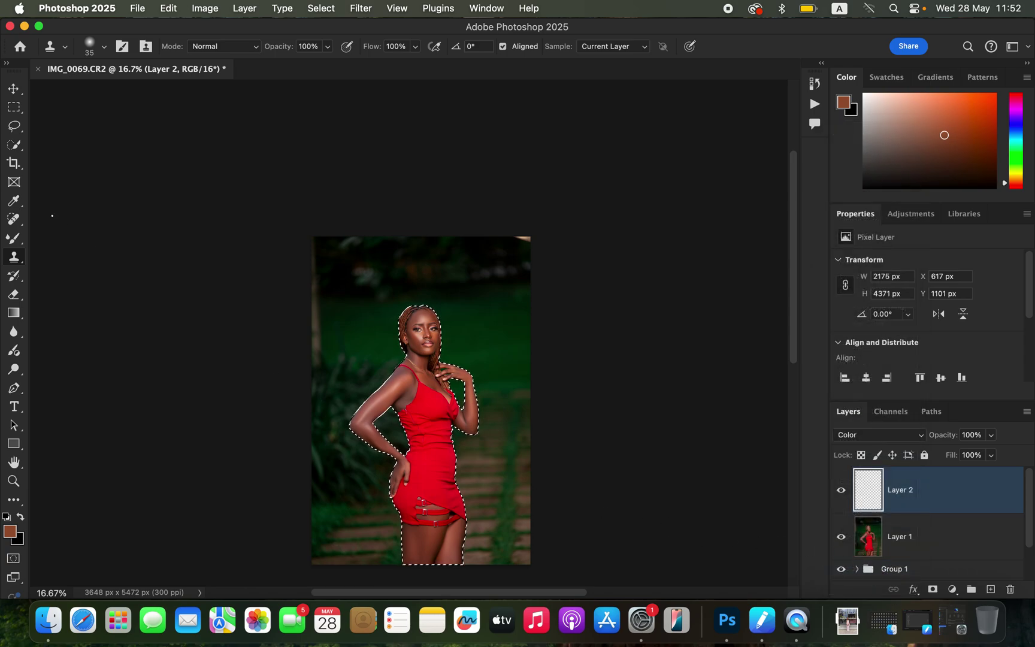
Switch to the regular Brush tool with a Soft Round tip at 0% hardness
right_click(17, 241)
click(60, 232)
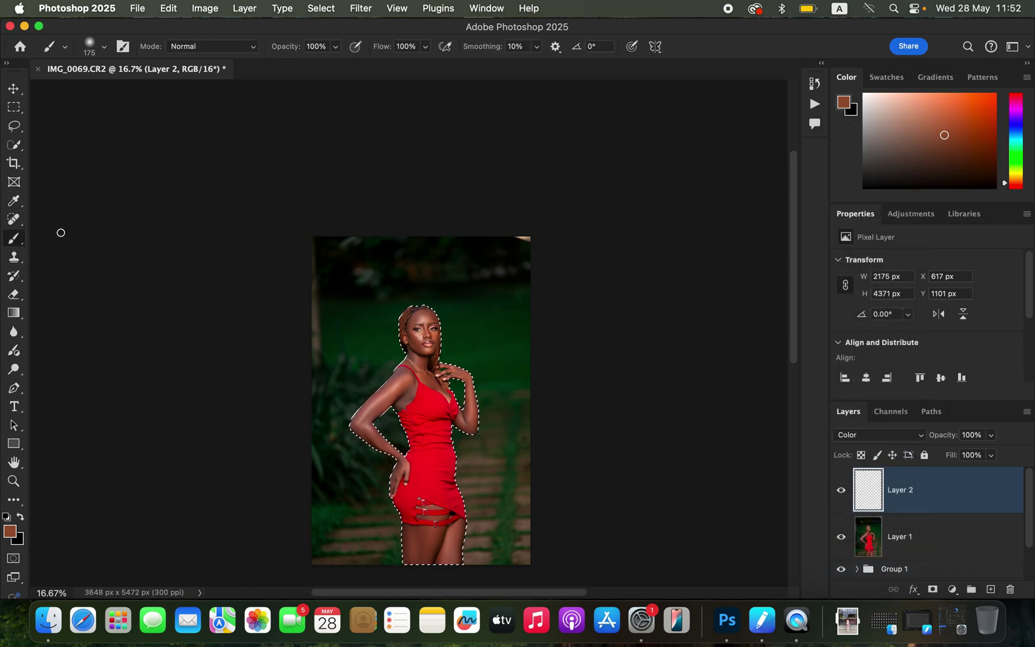
right_click(17, 240)
click(51, 231)
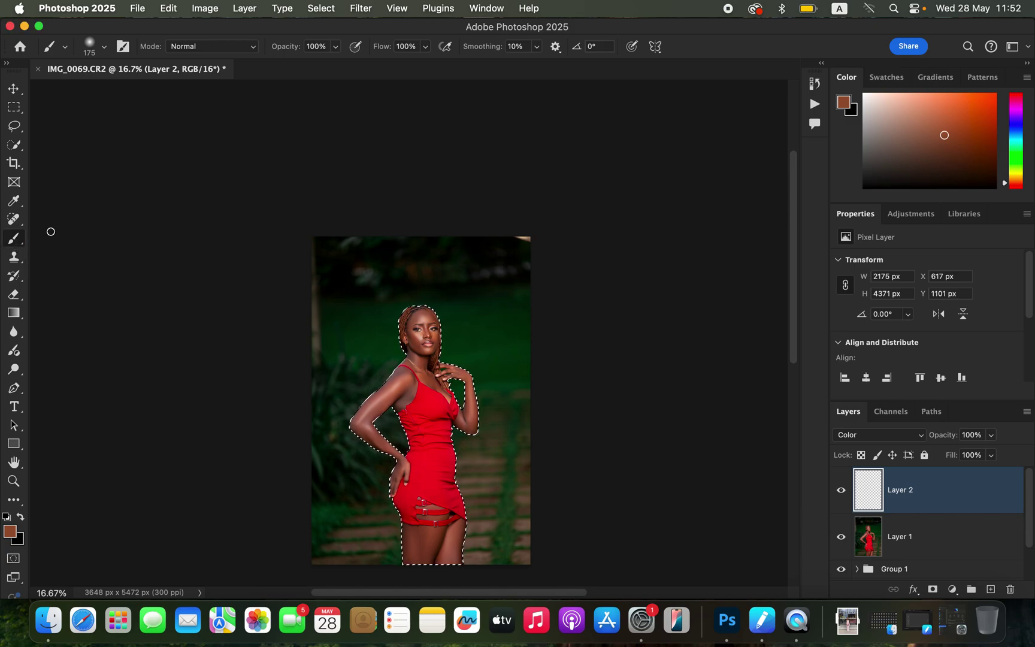
right_click(12, 243)
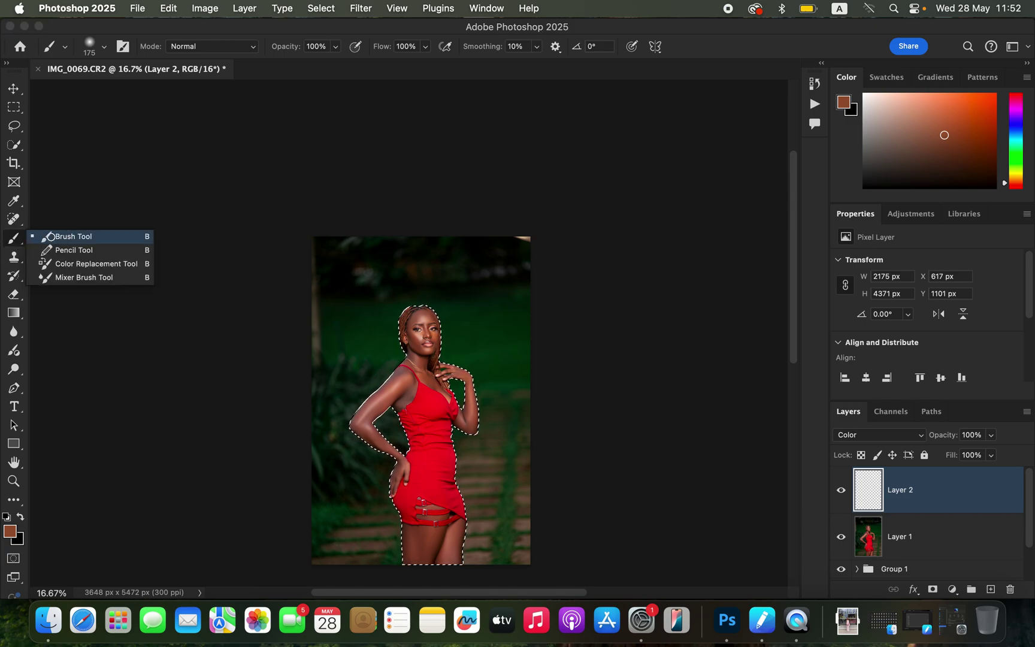
click(54, 241)
click(103, 48)
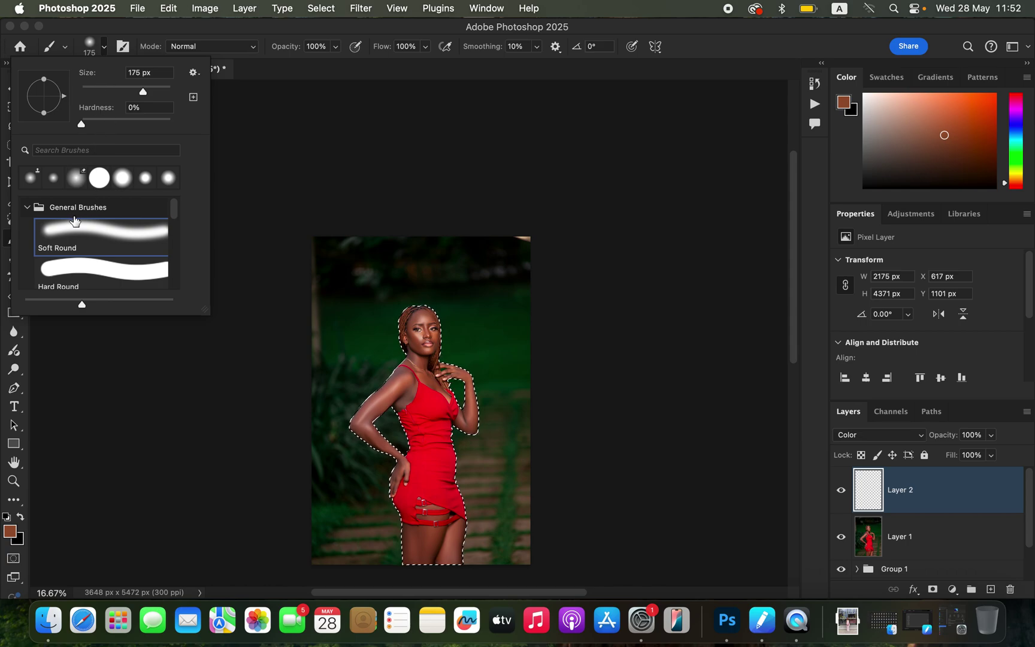
click(161, 37)
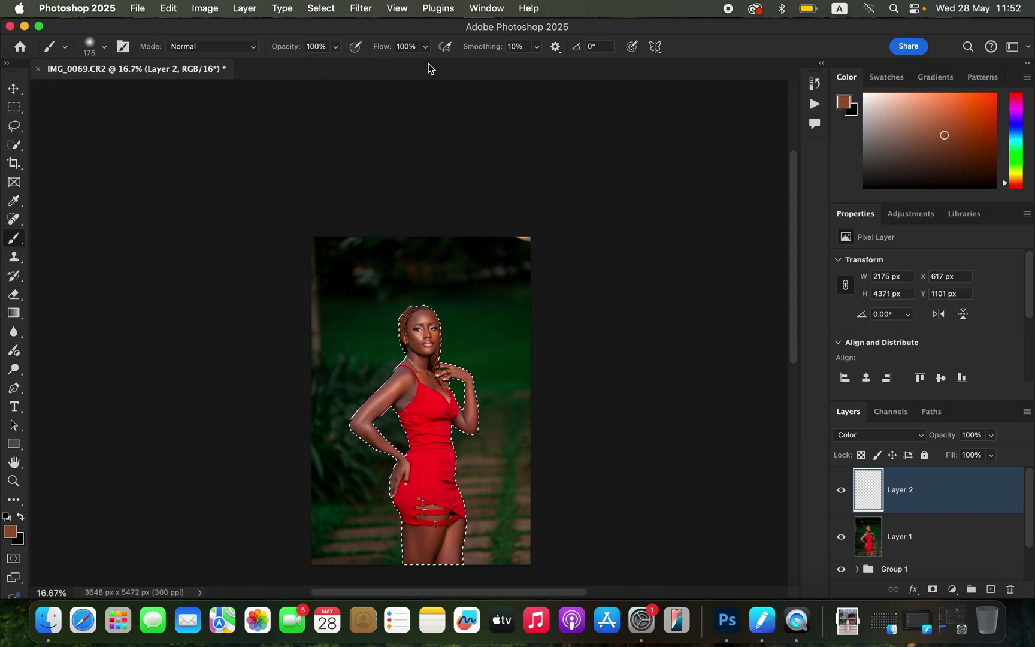
Sample a warm reddish-brown skin tone from the cheek beside the nose as the painting color
scroll(430, 252, up, 5)
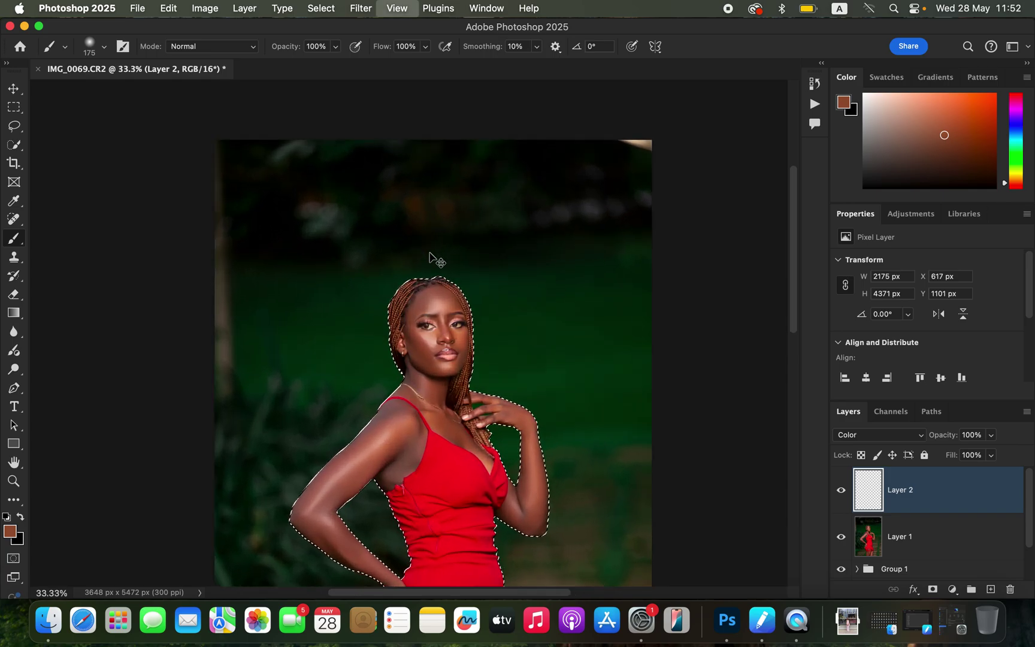
scroll(495, 324, down, 5)
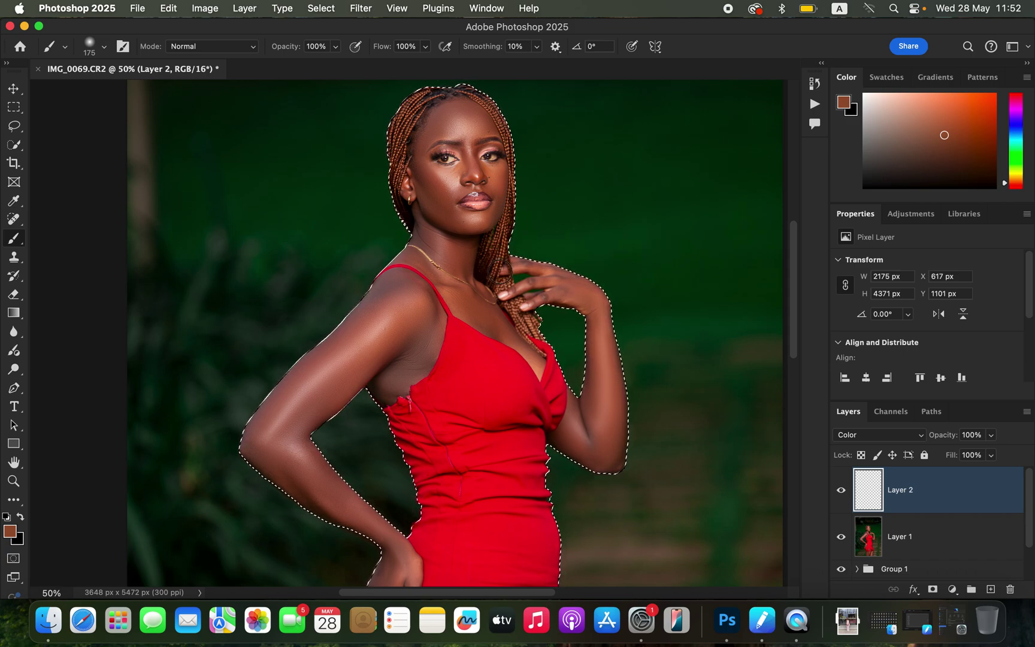
alt+click(448, 206)
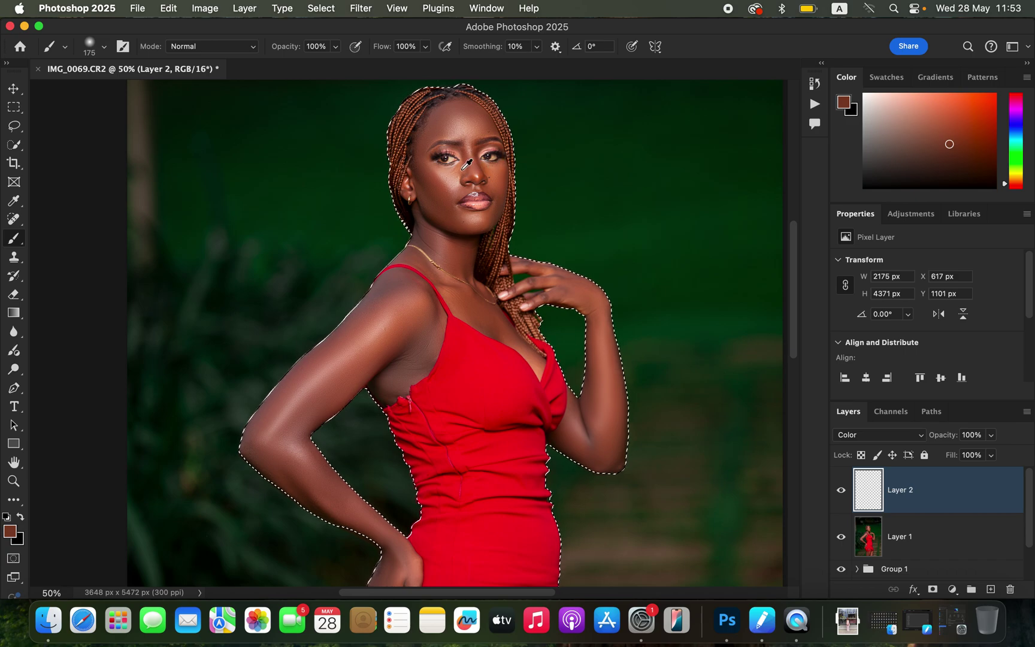
alt+click(491, 169)
alt+click(502, 176)
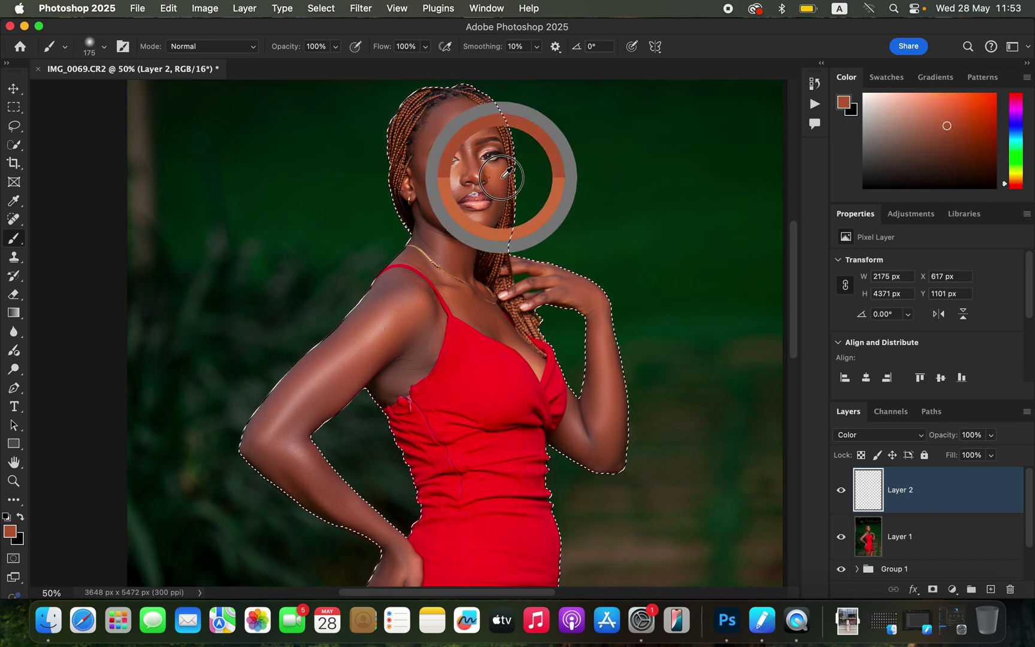
drag(506, 174, 506, 175)
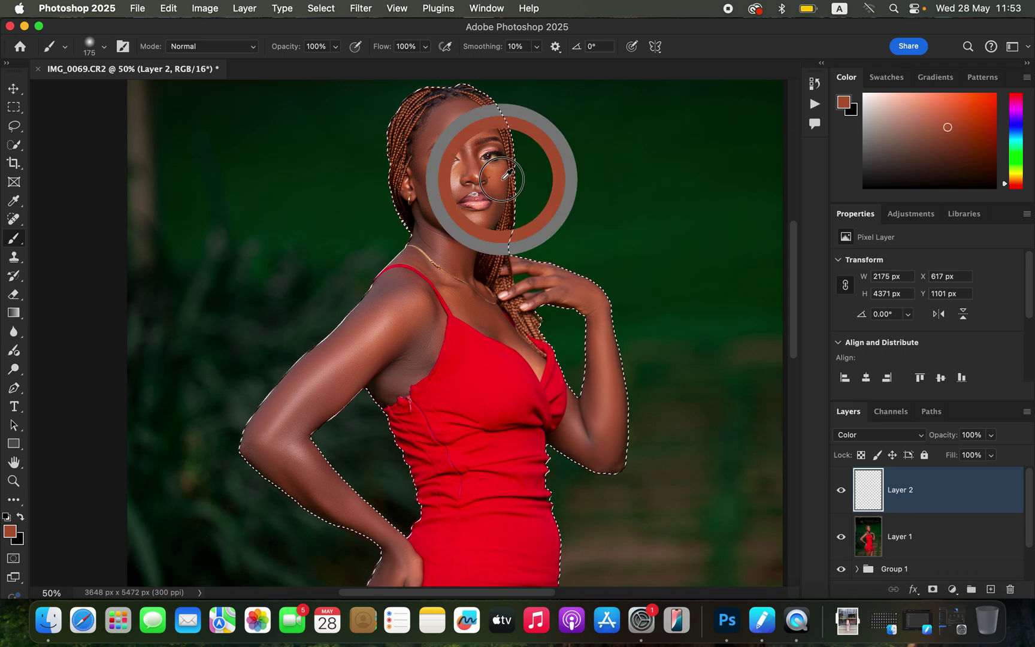
alt+click(506, 175)
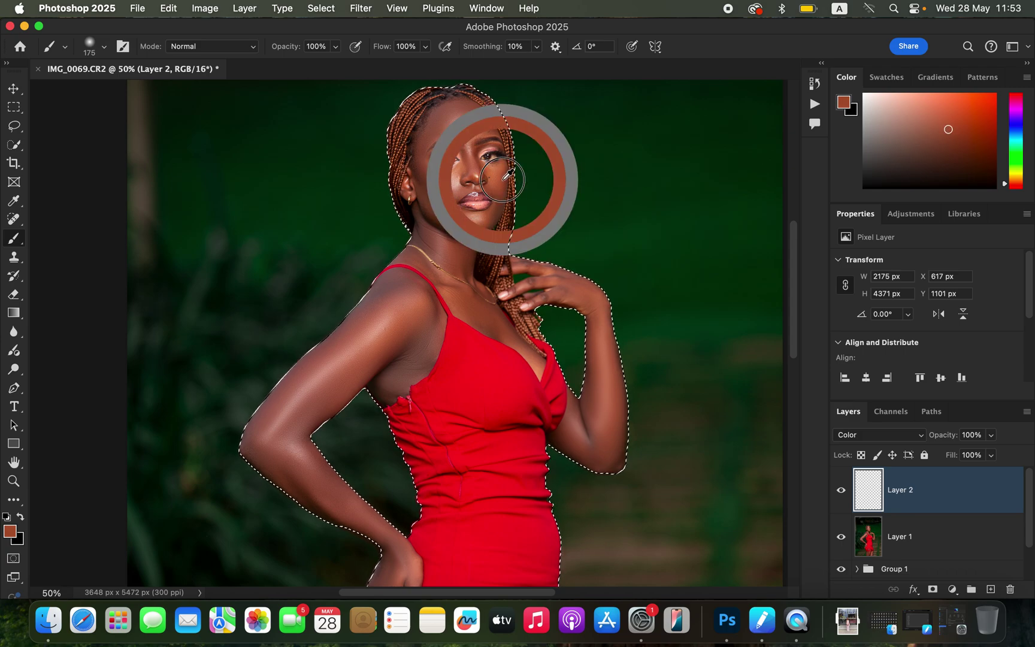
drag(507, 175, 493, 172)
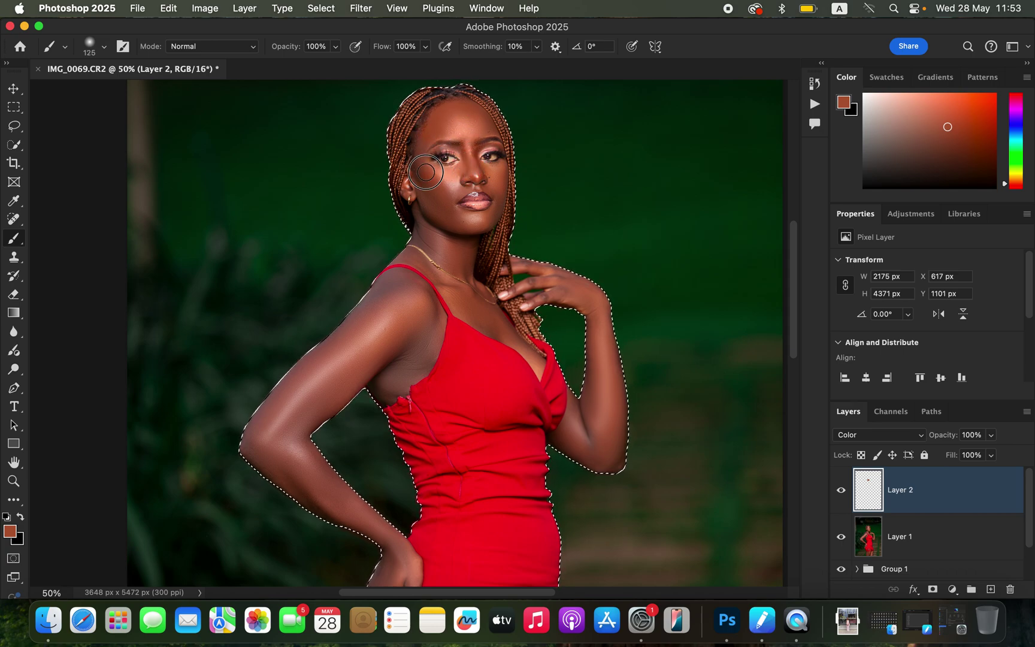
Paint the sampled skin tone over the face, neck, chest and both arms on Layer 2, enlarging the brush to 200 px
mouse_move(426, 172)
mouse_down()
mouse_move(438, 205)
mouse_move(414, 185)
mouse_move(451, 227)
mouse_move(473, 221)
mouse_up()
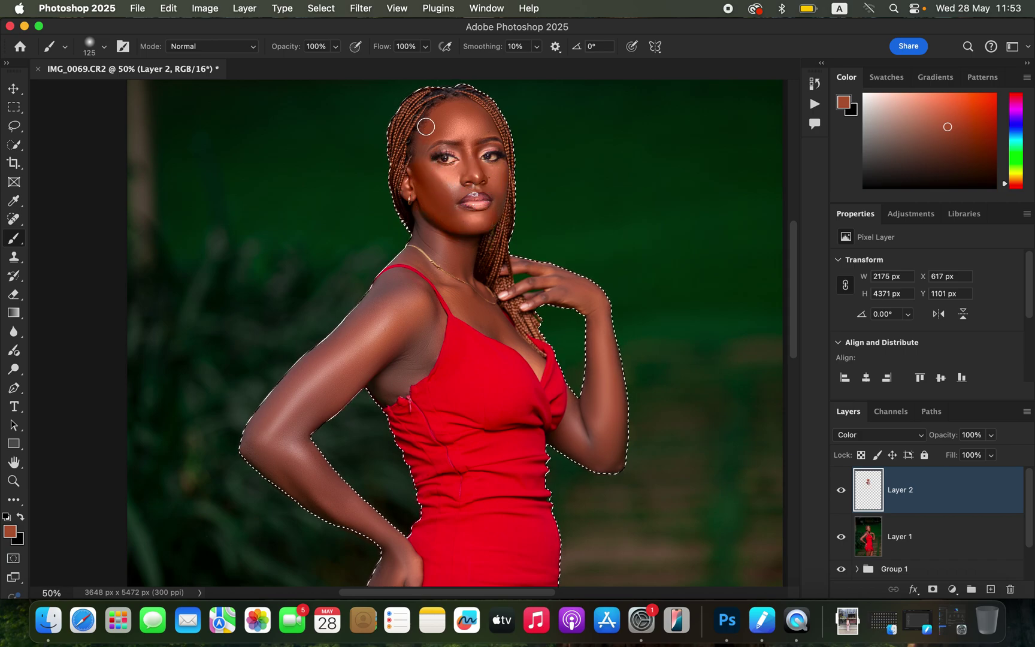
mouse_move(479, 168)
mouse_down()
mouse_move(447, 191)
mouse_move(485, 178)
mouse_move(496, 201)
mouse_move(475, 224)
mouse_move(422, 227)
mouse_move(416, 247)
mouse_move(443, 268)
mouse_move(438, 252)
mouse_move(449, 255)
mouse_move(516, 338)
mouse_move(490, 325)
mouse_move(538, 362)
mouse_move(458, 270)
mouse_move(414, 177)
mouse_move(428, 214)
mouse_move(422, 199)
mouse_move(405, 361)
mouse_move(415, 309)
mouse_move(390, 284)
mouse_move(418, 305)
mouse_move(428, 348)
mouse_move(398, 375)
mouse_move(405, 334)
mouse_move(374, 310)
mouse_move(279, 436)
mouse_move(276, 426)
mouse_move(301, 409)
mouse_move(283, 449)
mouse_move(295, 461)
mouse_move(290, 424)
mouse_move(273, 444)
mouse_move(252, 444)
mouse_move(313, 364)
mouse_move(273, 406)
mouse_move(340, 347)
mouse_move(381, 279)
mouse_move(405, 307)
mouse_move(291, 462)
mouse_move(342, 506)
mouse_move(558, 323)
mouse_move(564, 279)
mouse_move(596, 307)
mouse_move(600, 393)
mouse_move(590, 419)
mouse_move(576, 422)
mouse_move(596, 449)
mouse_move(614, 447)
mouse_move(596, 296)
mouse_move(605, 342)
mouse_move(545, 346)
mouse_move(544, 394)
mouse_move(492, 405)
mouse_move(423, 380)
mouse_move(497, 225)
mouse_up()
key(])
key(])
key(])
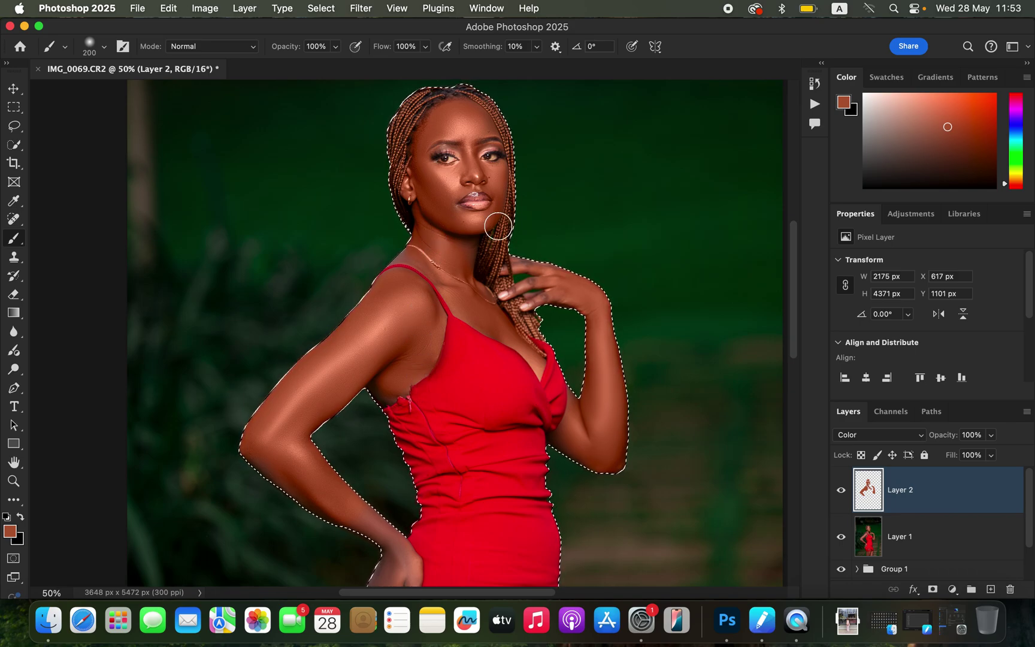
Reduce the brush to 70 px and paint the skin tone around the necklace, fingers, underarm and arm edges
key(super+equal)
key(bracketleft)
key(bracketleft)
key(bracketleft)
key(bracketleft)
key(bracketleft)
key(bracketleft)
key(bracketleft)
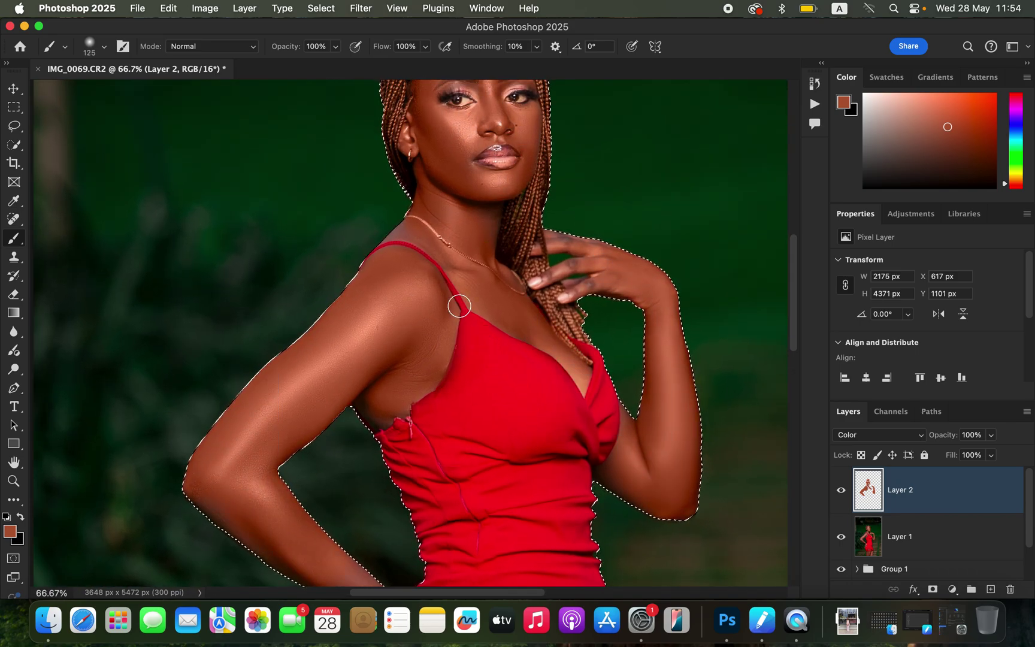
mouse_move(401, 232)
mouse_down()
mouse_move(439, 224)
mouse_move(490, 254)
mouse_up()
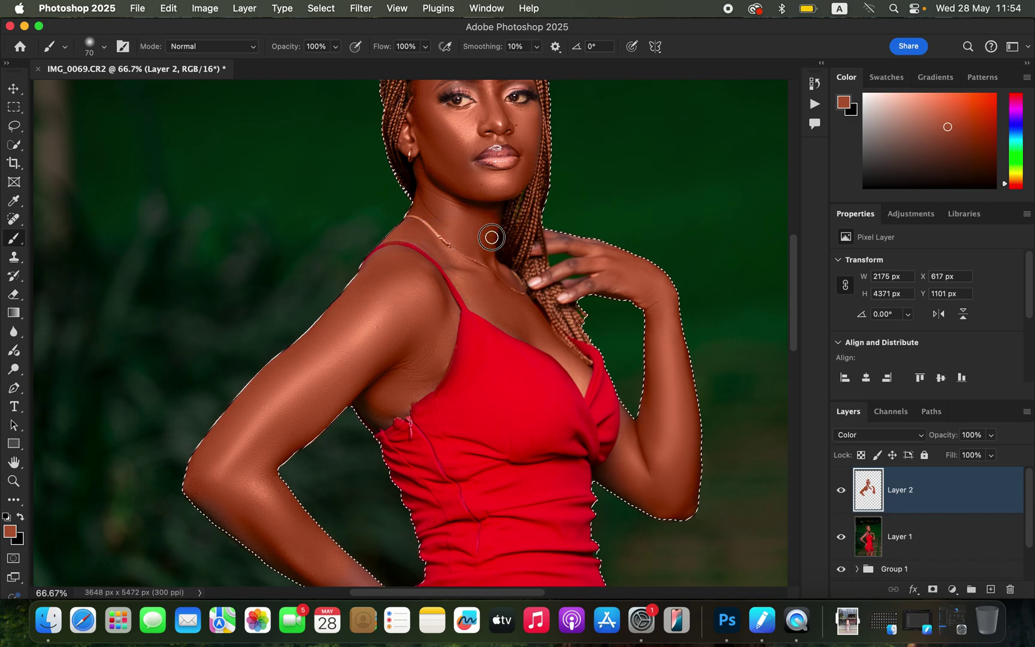
mouse_move(388, 412)
mouse_down()
mouse_move(365, 401)
mouse_move(393, 410)
mouse_up()
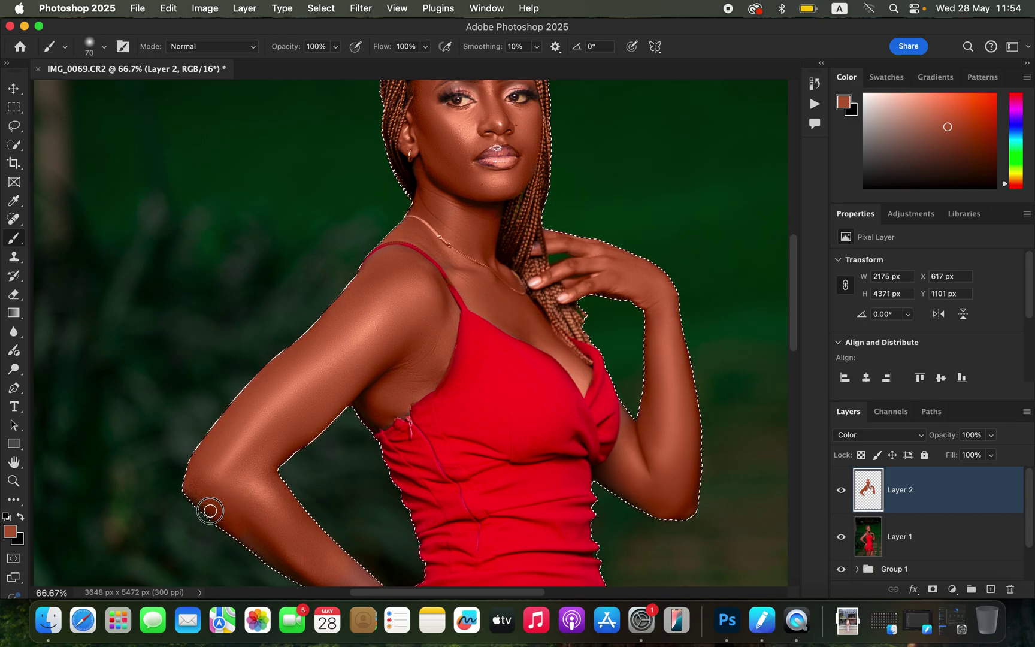
mouse_move(303, 559)
mouse_down()
mouse_move(265, 509)
mouse_move(266, 423)
mouse_up()
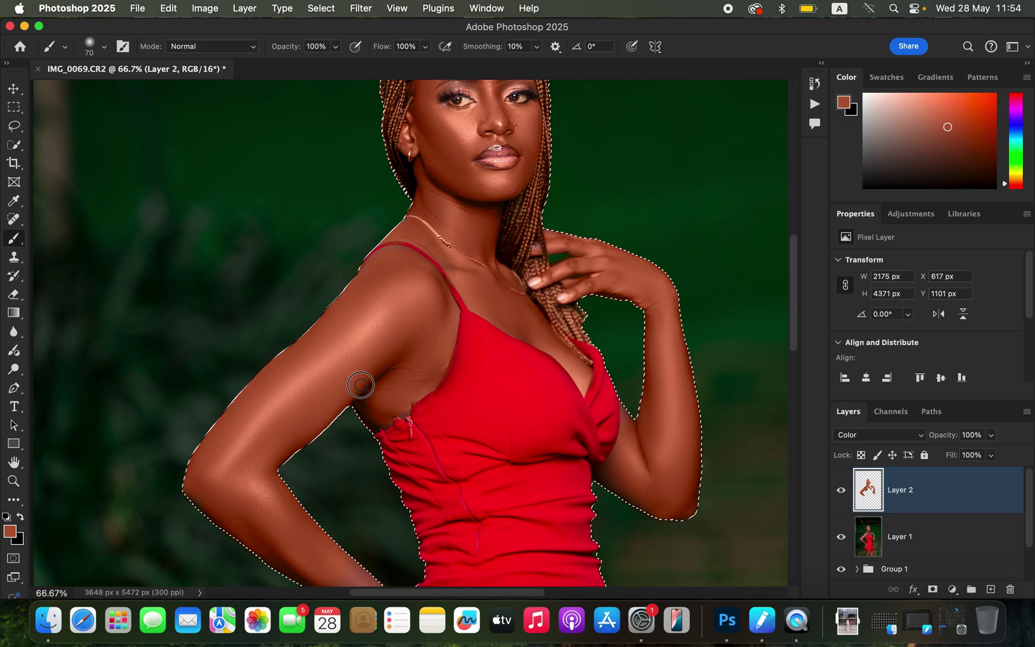
Paint the skin tone over the hand on the hip and the skin showing between the dress straps
drag(599, 368, 587, 116)
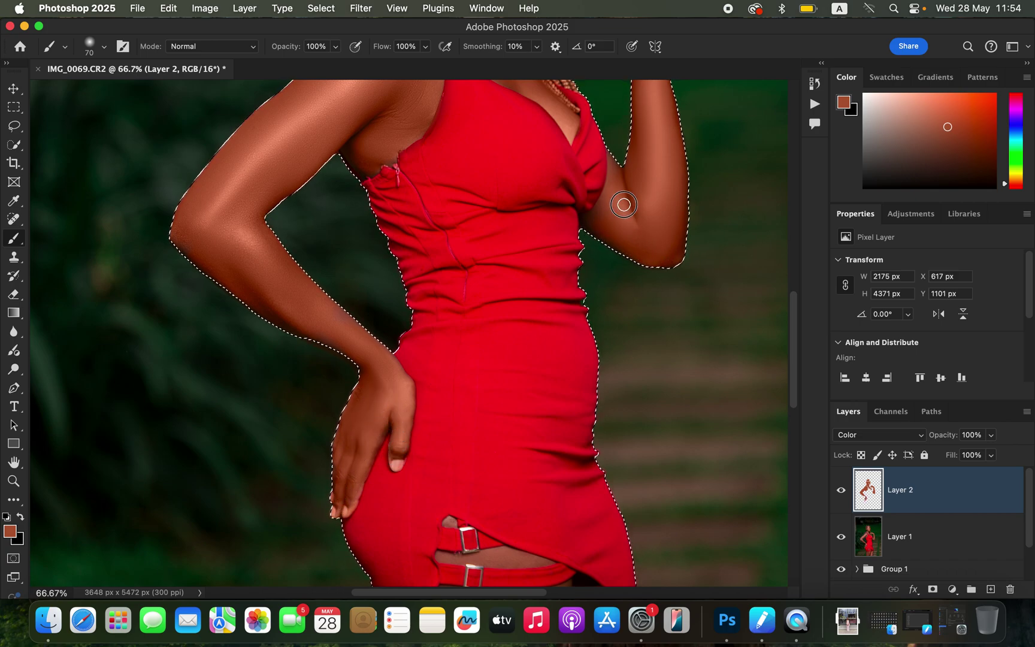
scroll(566, 404, down, 10)
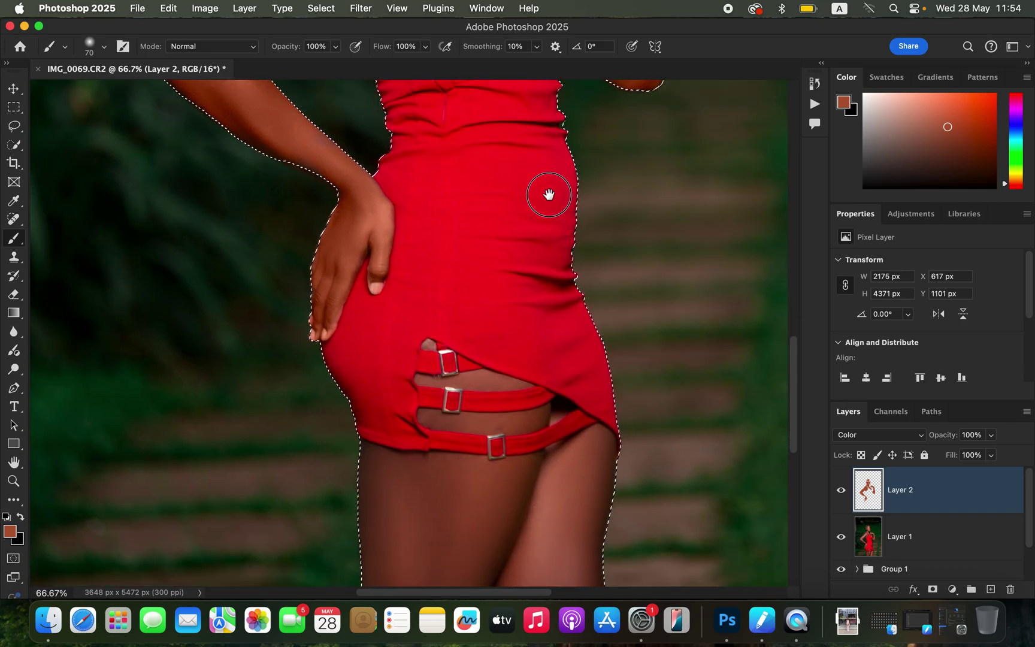
mouse_move(419, 337)
mouse_down()
mouse_move(445, 339)
mouse_move(407, 334)
mouse_move(440, 340)
mouse_up()
mouse_move(511, 338)
mouse_down()
mouse_move(546, 327)
mouse_move(513, 334)
mouse_up()
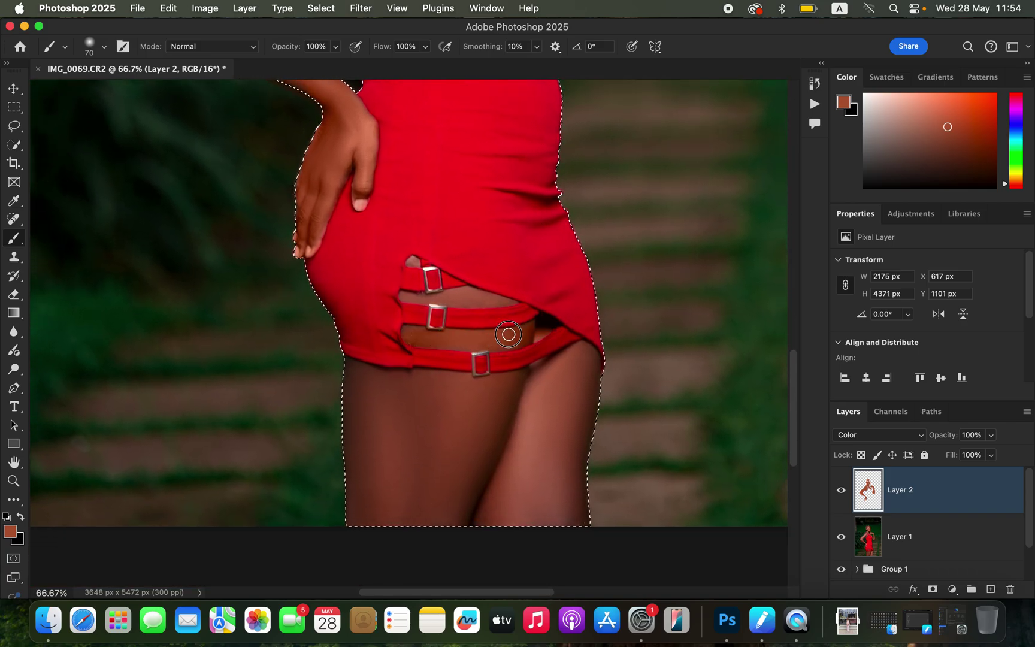
mouse_move(418, 311)
mouse_down()
mouse_move(409, 297)
mouse_move(479, 298)
mouse_up()
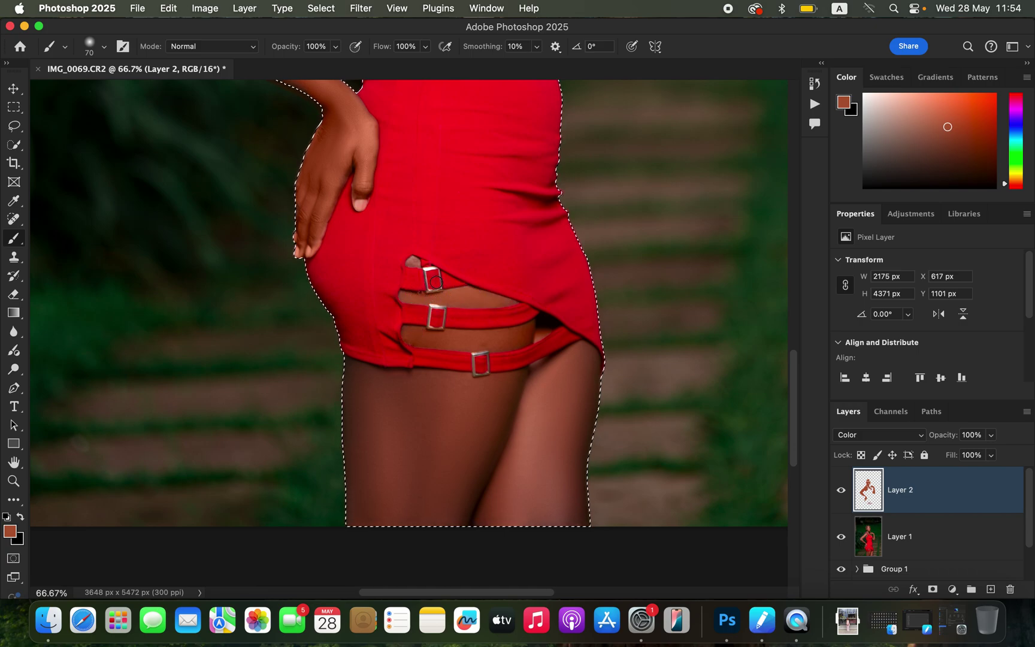
Enlarge the brush to 200 px and paint the skin tone over both thighs below the dress
key(bracketright)
key(bracketright)
key(bracketright)
key(bracketright)
key(bracketright)
key(bracketright)
key(bracketright)
mouse_move(561, 383)
mouse_down()
mouse_move(527, 501)
mouse_move(518, 417)
mouse_move(576, 359)
mouse_move(549, 390)
mouse_move(513, 400)
mouse_move(451, 404)
mouse_move(376, 387)
mouse_up()
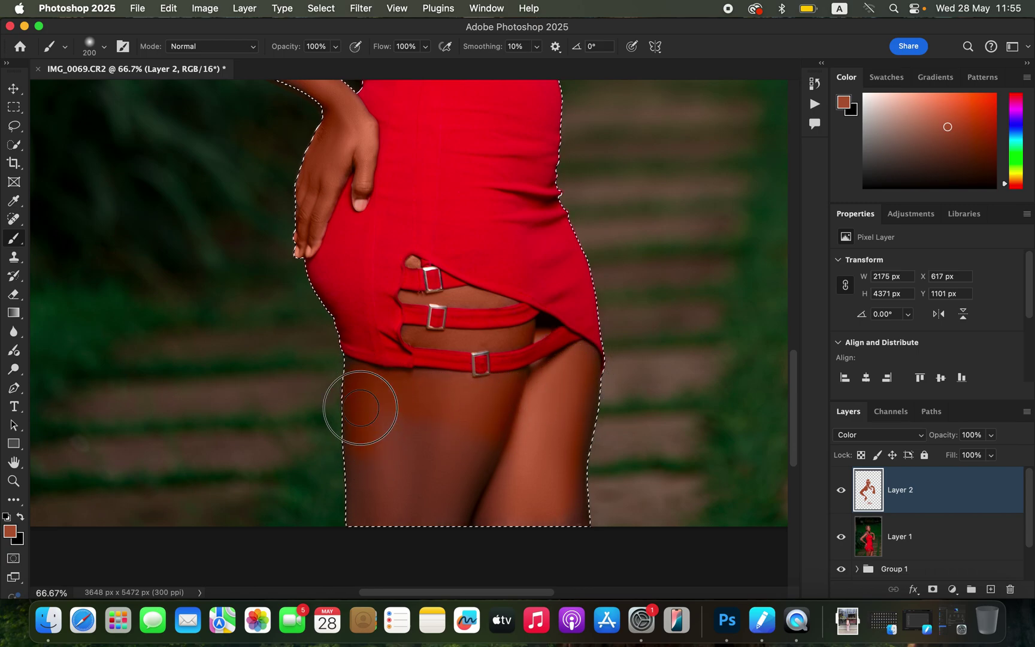
mouse_move(434, 500)
mouse_down()
mouse_move(498, 438)
mouse_move(530, 519)
mouse_move(553, 466)
mouse_move(564, 504)
mouse_move(529, 410)
mouse_move(492, 416)
mouse_move(447, 400)
mouse_move(394, 431)
mouse_move(404, 426)
mouse_move(377, 415)
mouse_move(349, 375)
mouse_move(374, 433)
mouse_move(557, 437)
mouse_up()
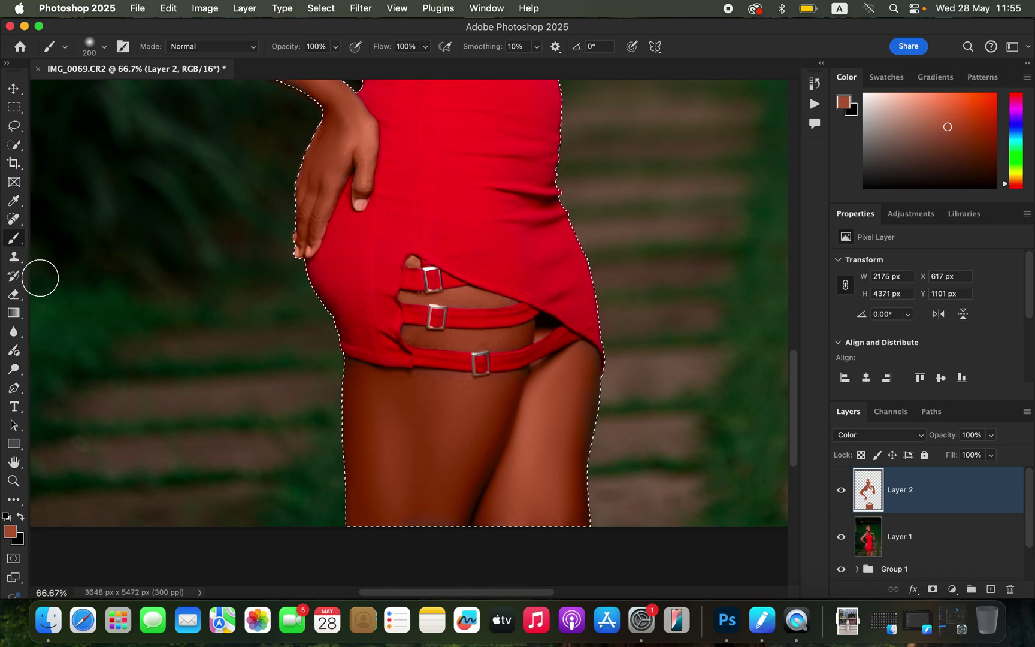
Erase the skin-tone paint spilling onto the dress strap and neckline on Layer 2, reducing the eraser to 35 px
click(15, 295)
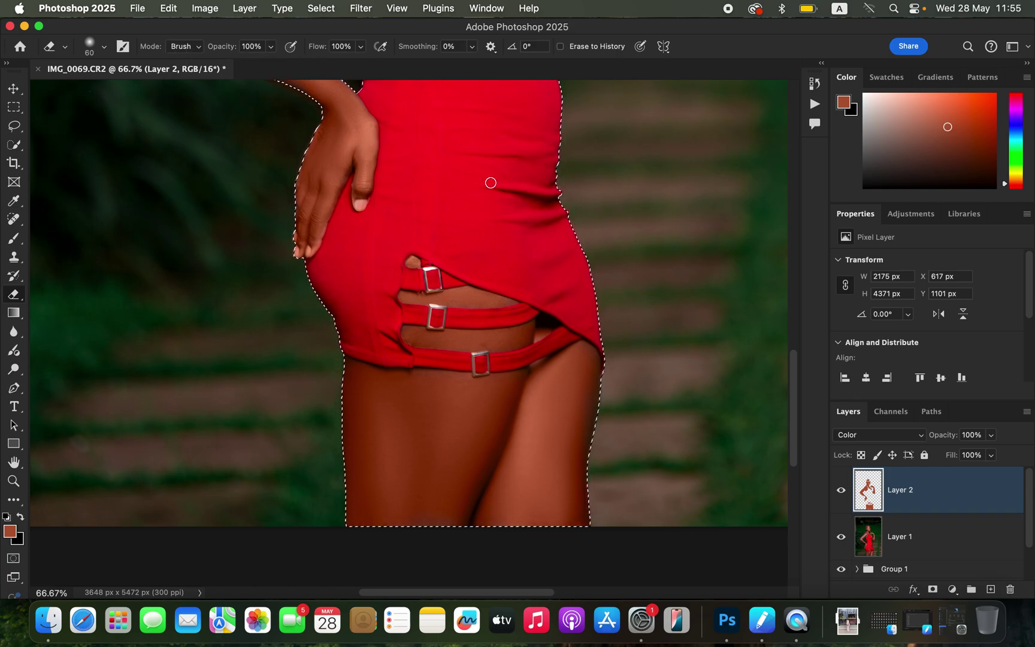
mouse_move(485, 173)
mouse_down()
mouse_move(531, 407)
mouse_move(561, 343)
mouse_move(539, 412)
mouse_up()
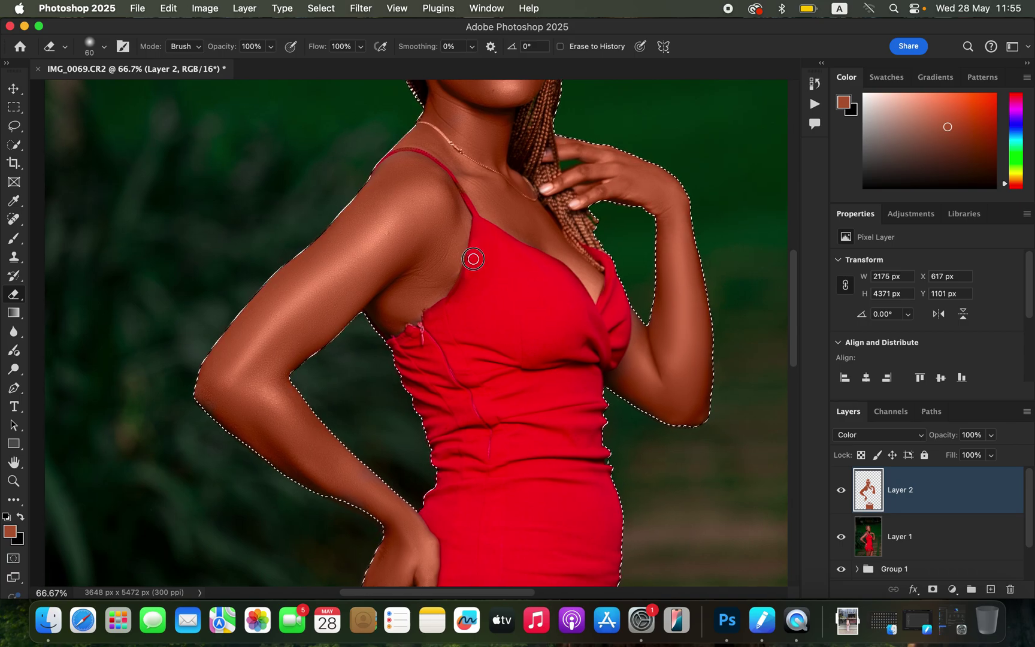
key(bracketleft)
key(bracketleft)
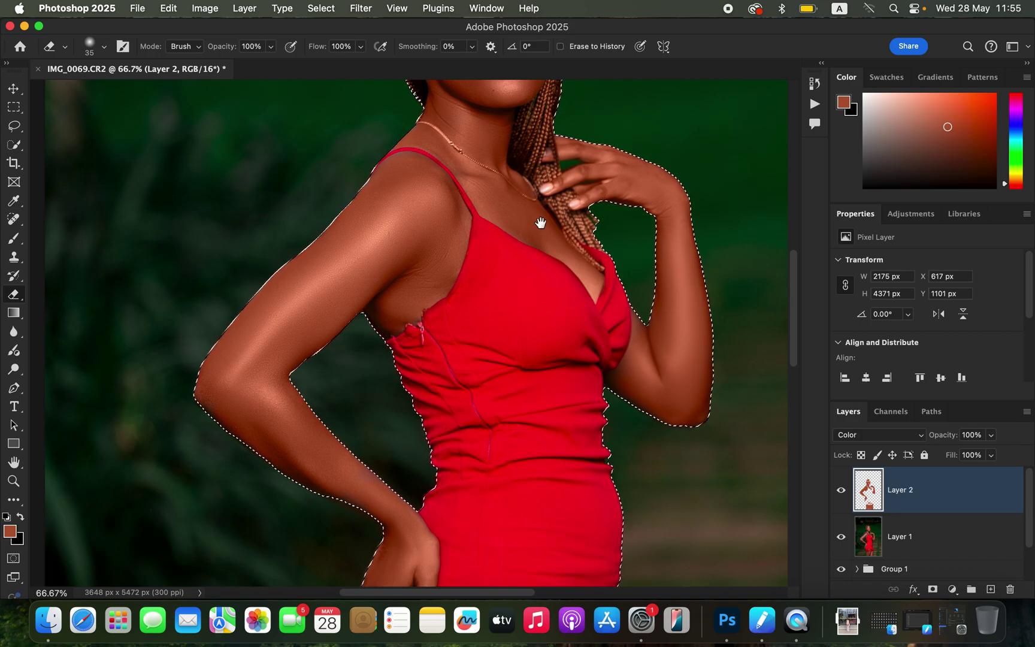
scroll(538, 247, up, 5)
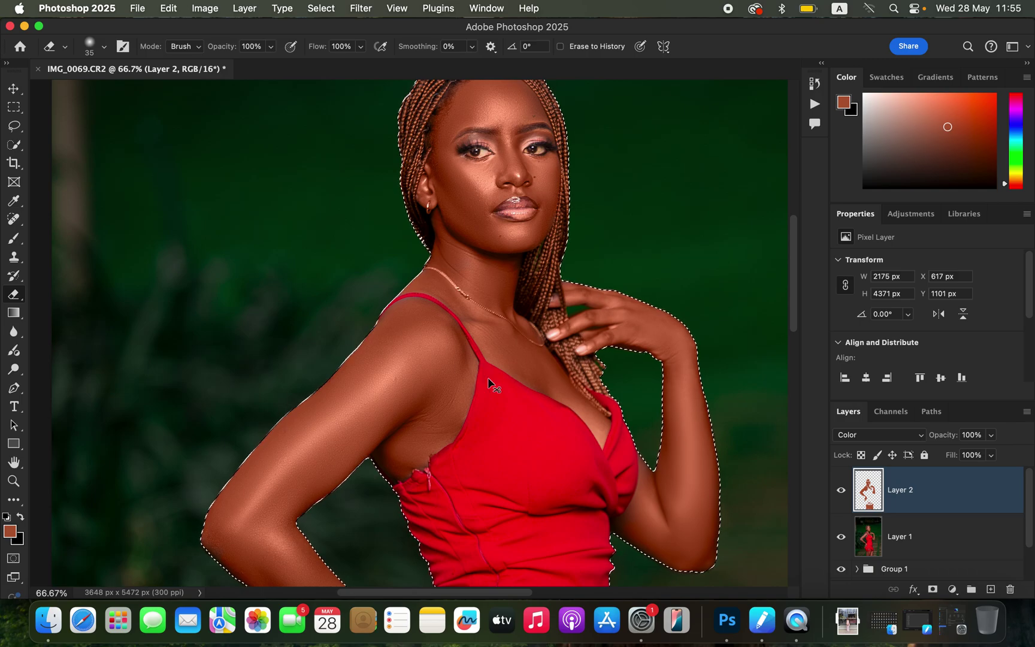
Reduce Layer 2's opacity to about 73% and clear the selection around the figure
key(super+minus)
key(super+minus)
key(super+minus)
key(super+minus)
key(super+plus)
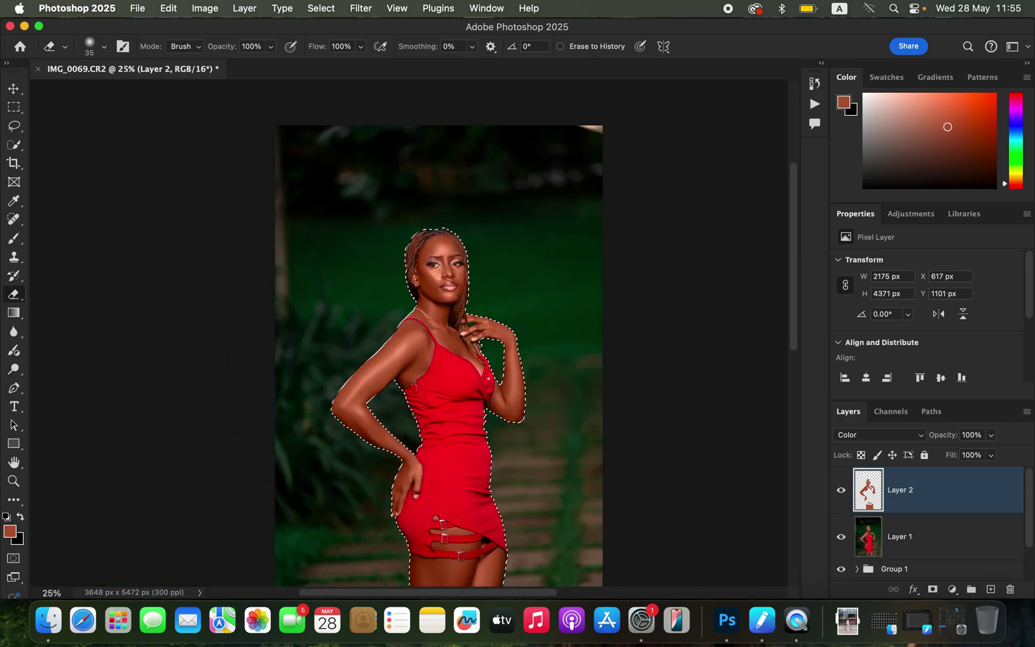
click(991, 435)
drag(973, 457, 977, 455)
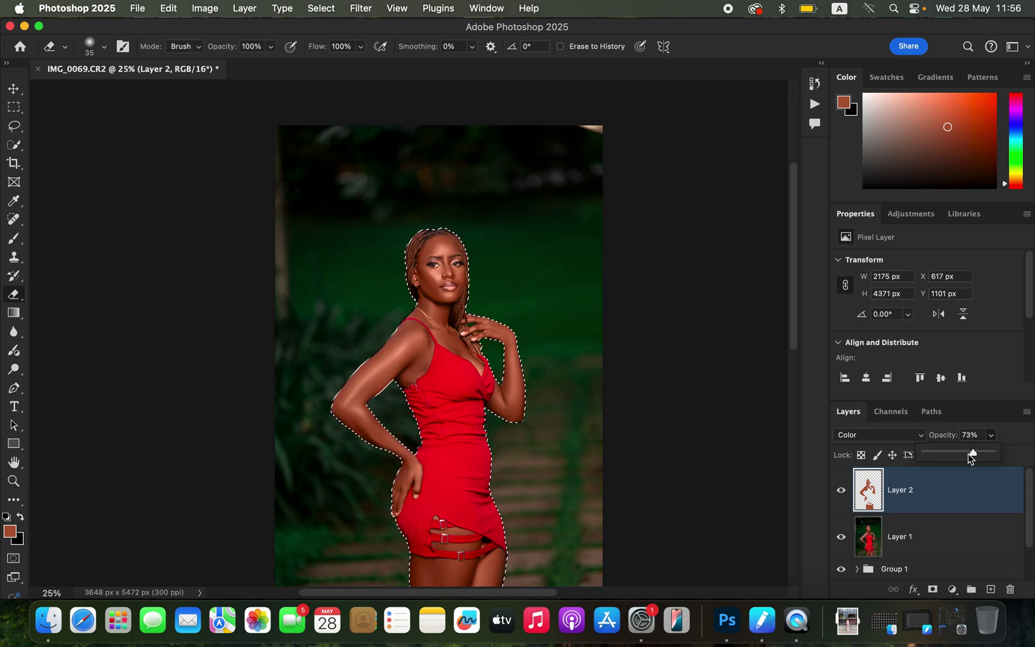
key(super+d)
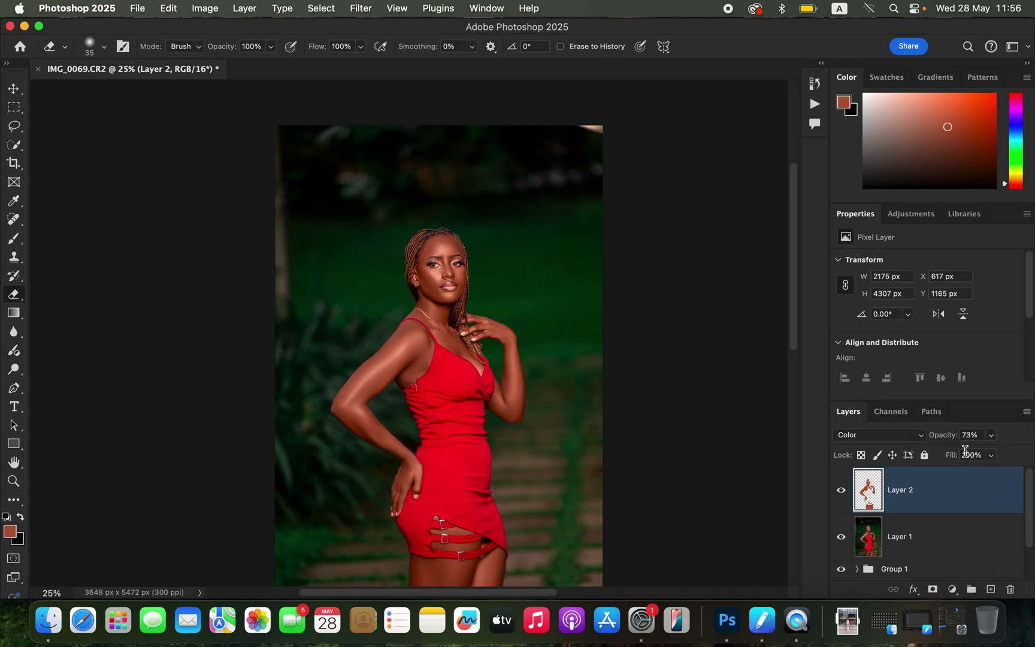
click(991, 437)
drag(987, 451, 975, 456)
Add a Hue/Saturation adjustment layer above Layer 2 and slightly lower the lightness of the Reds
click(952, 590)
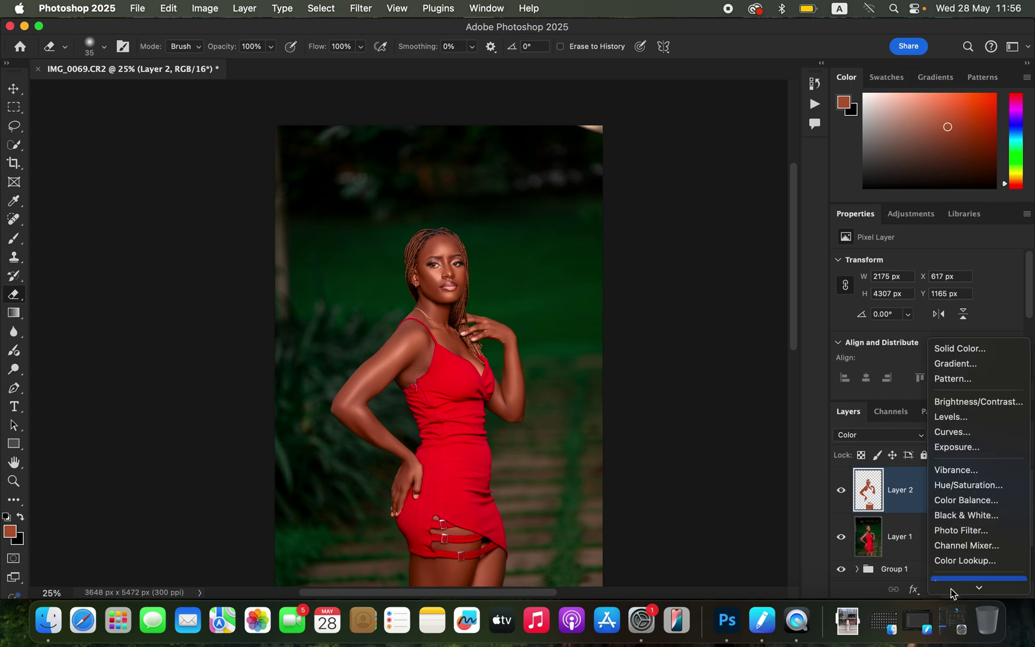
click(968, 428)
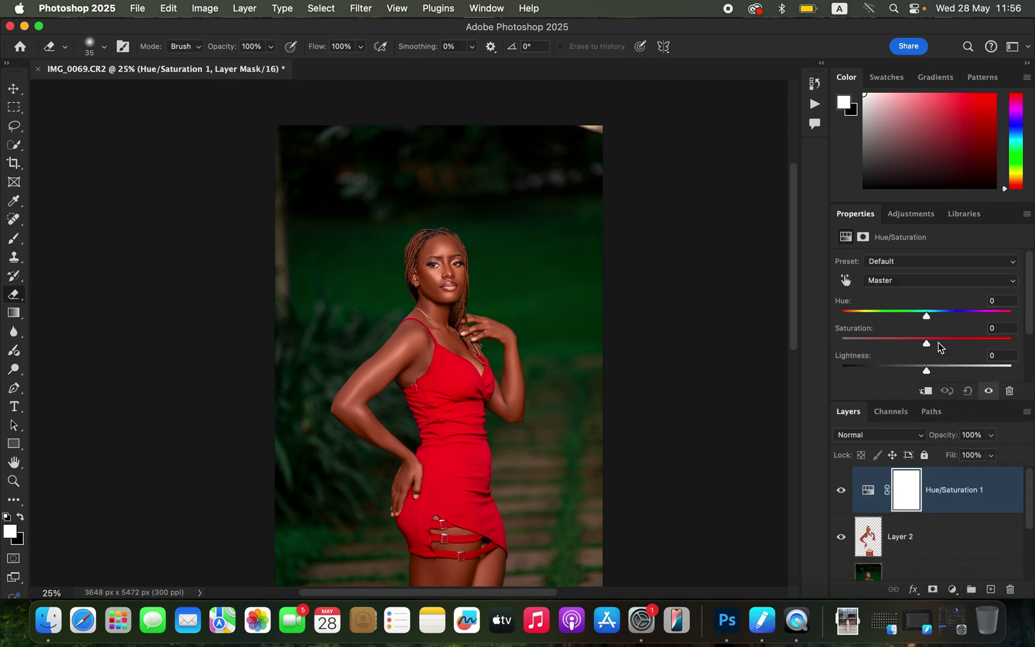
click(924, 284)
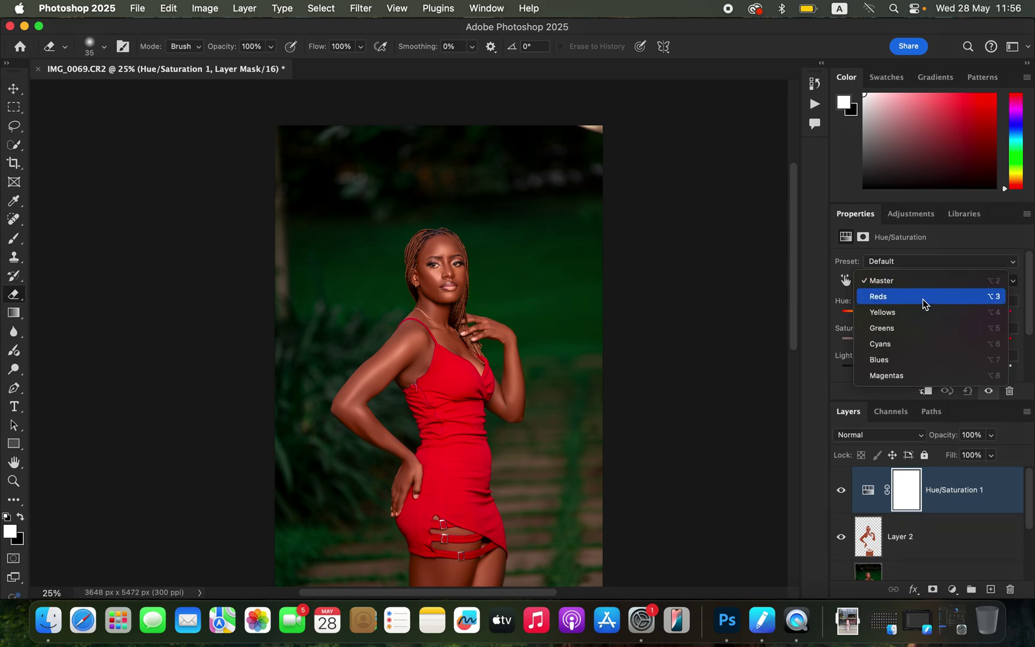
key(Return)
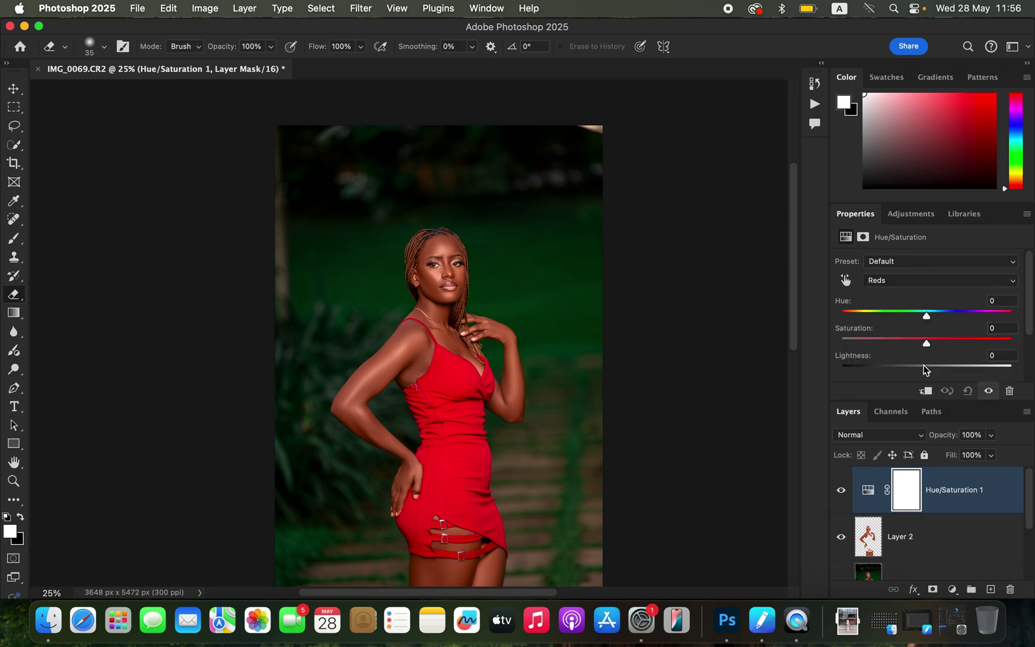
drag(927, 371, 923, 374)
Add a Color Balance adjustment layer and shift the midtones toward green to +4
click(951, 590)
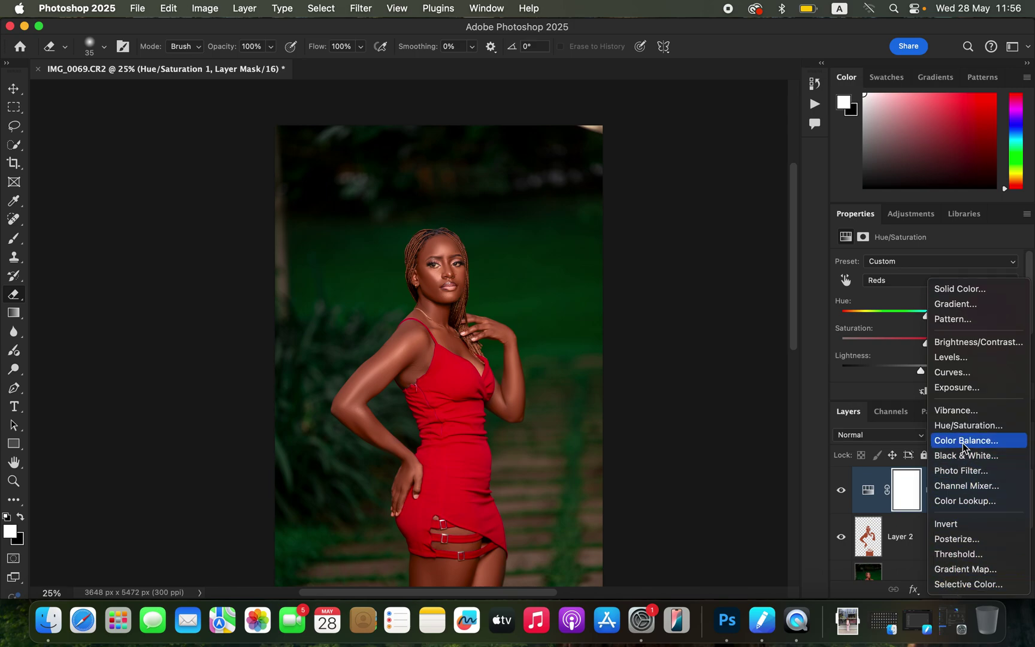
click(964, 441)
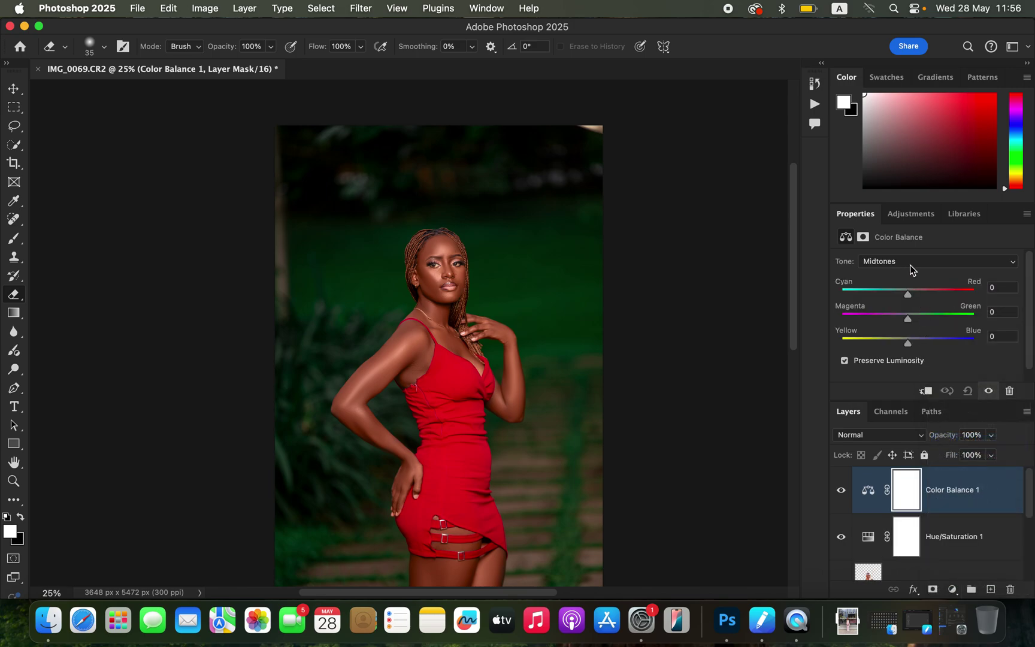
drag(910, 318, 912, 323)
drag(911, 320, 912, 319)
Add a Black & White adjustment layer, blend it as Multiply and lower its opacity to 5%
click(951, 592)
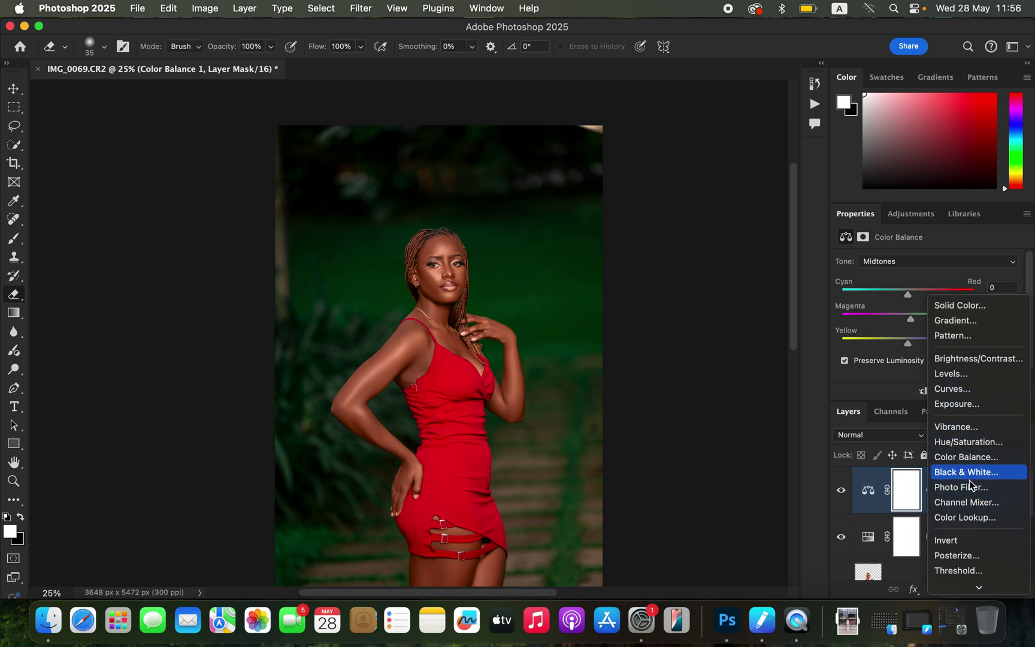
click(970, 473)
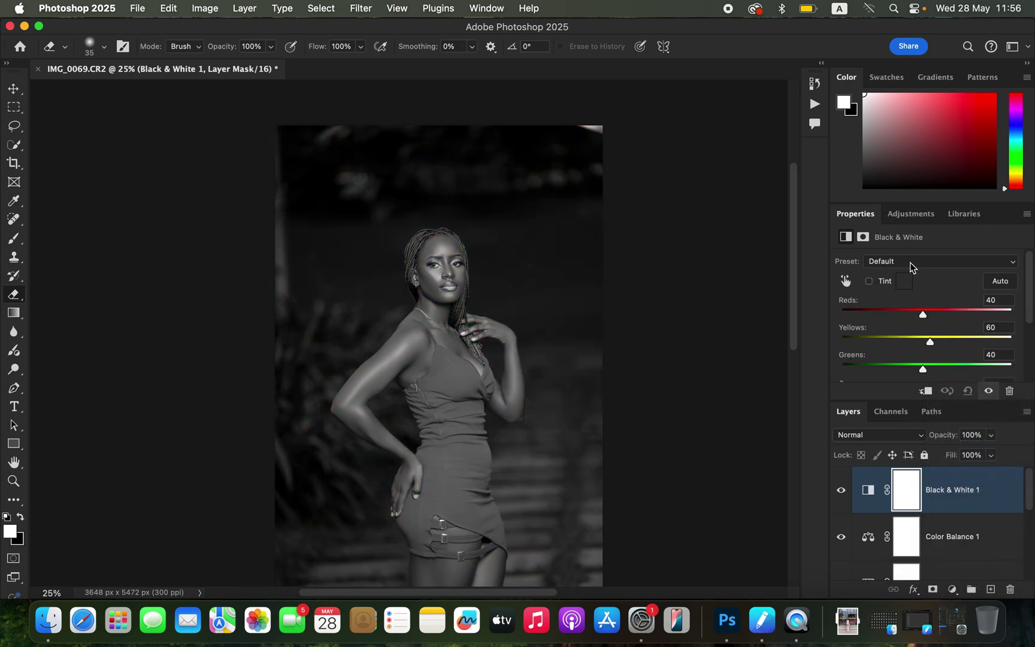
click(885, 437)
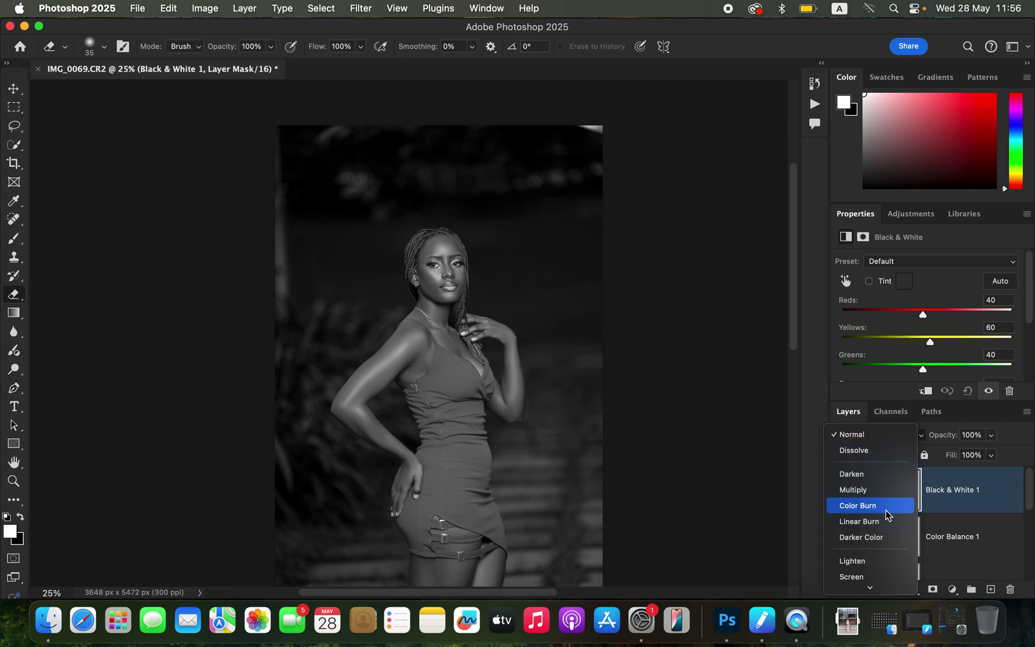
click(886, 488)
drag(991, 435, 929, 457)
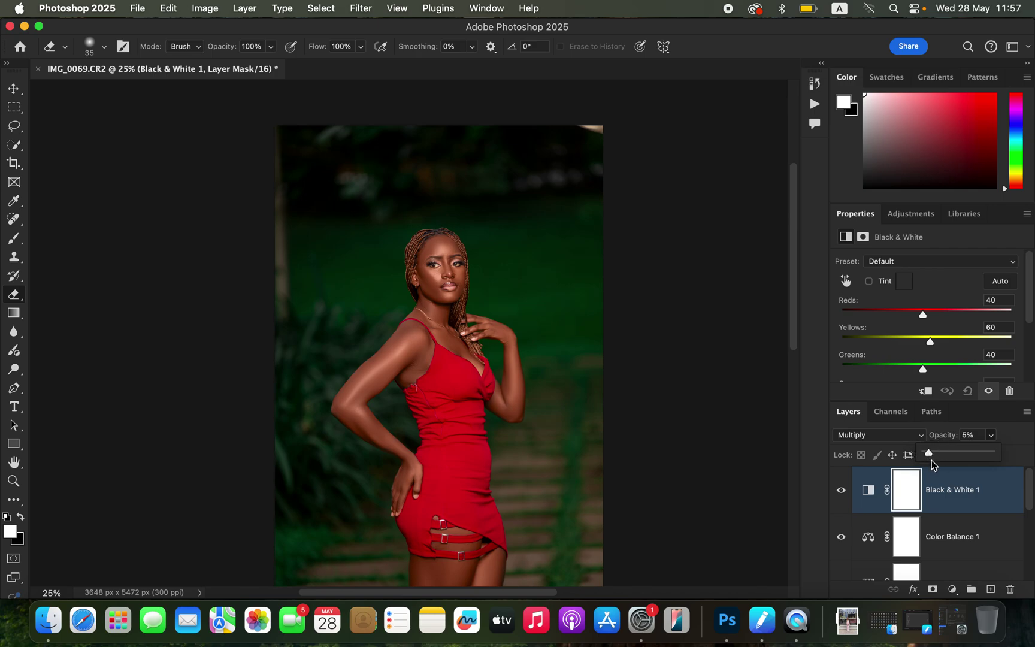
Add a Selective Color adjustment layer and set Cyan to +5% in the Blacks
click(952, 589)
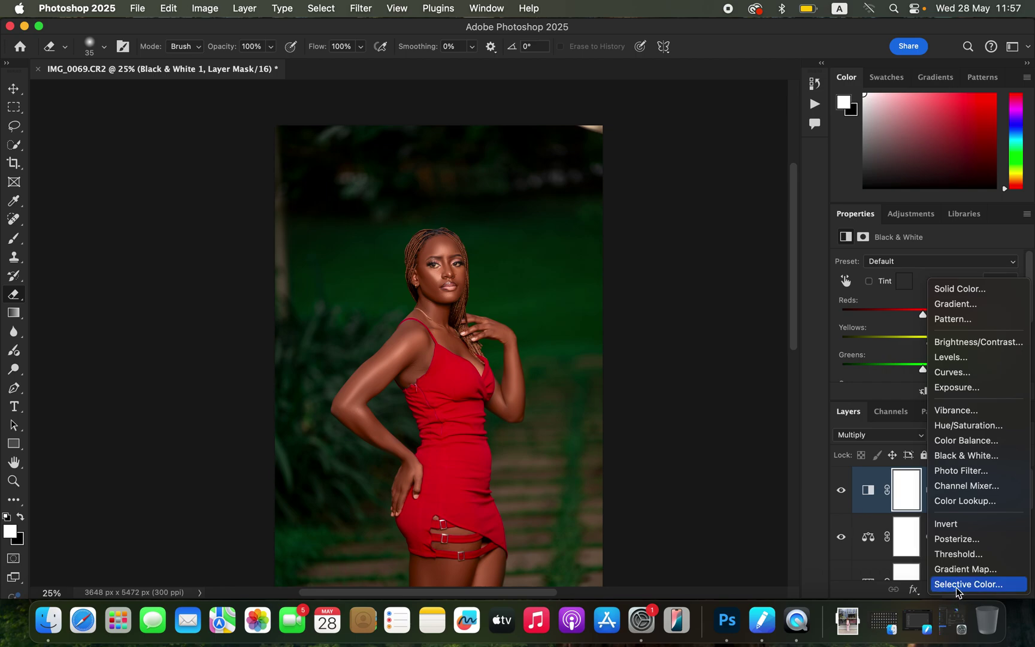
click(959, 584)
click(908, 286)
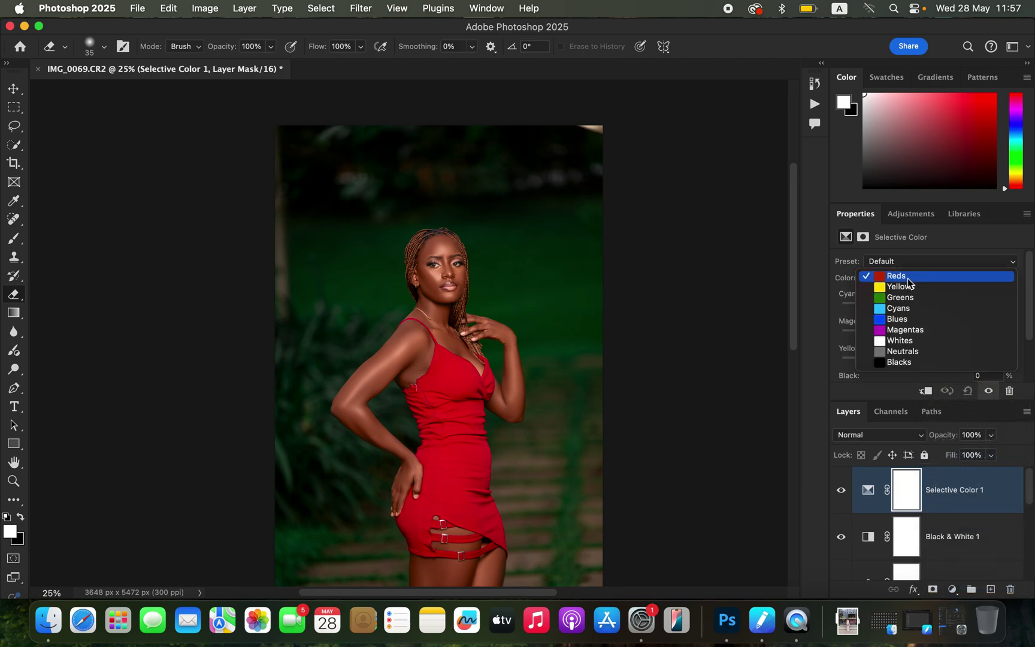
click(910, 362)
mouse_move(929, 310)
mouse_down()
mouse_move(948, 310)
mouse_move(922, 312)
mouse_move(931, 310)
mouse_up()
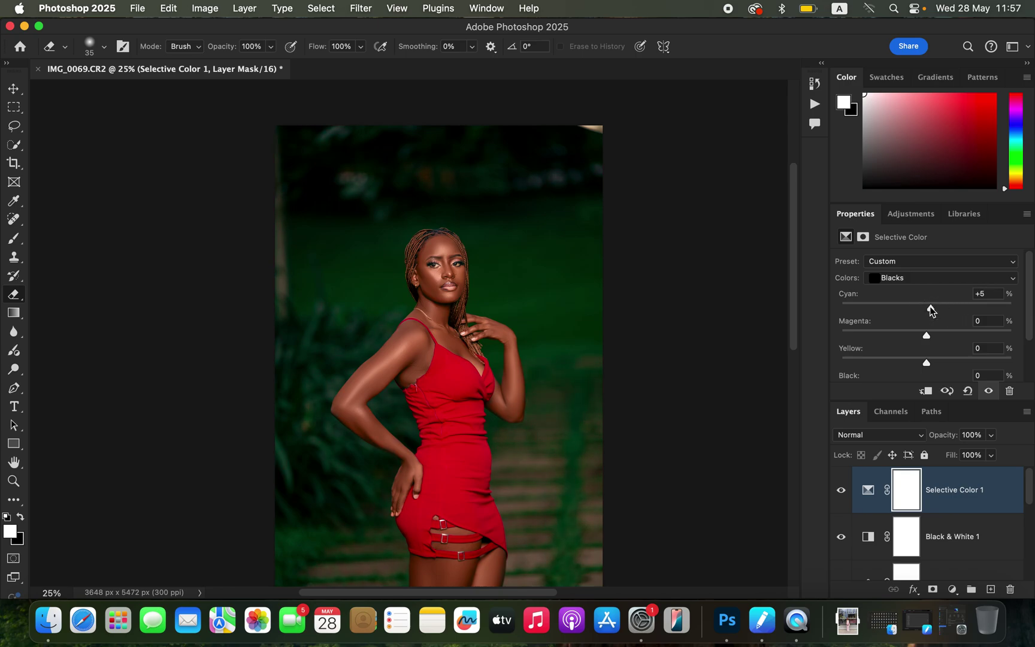
Adjust the Greens in the Selective Color layer to Magenta +11%, Yellow -13% and Black -16%
click(920, 285)
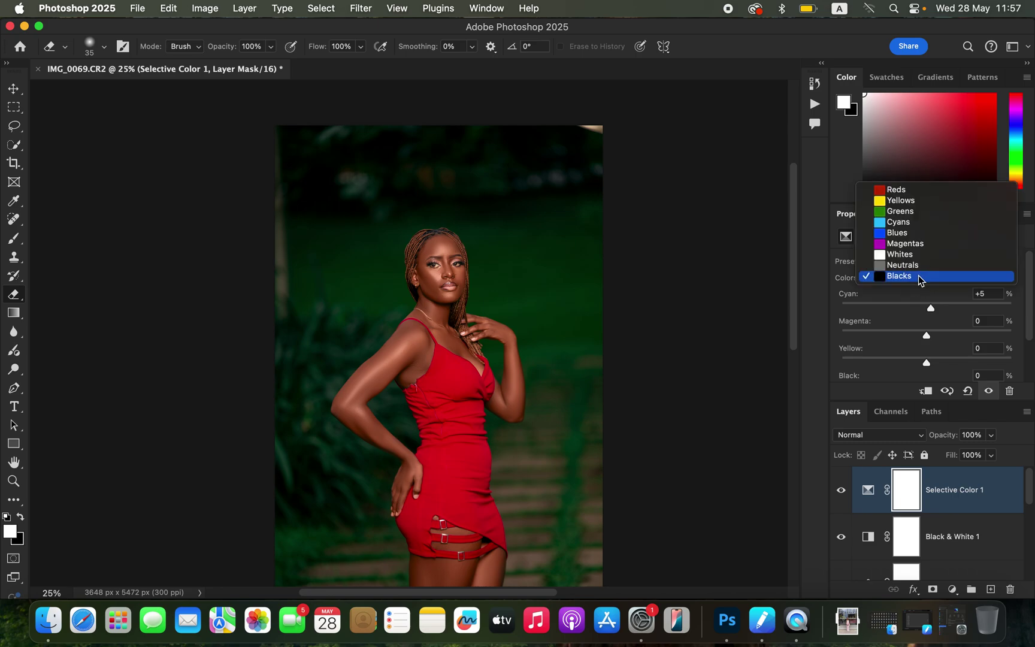
click(917, 213)
drag(927, 335, 917, 362)
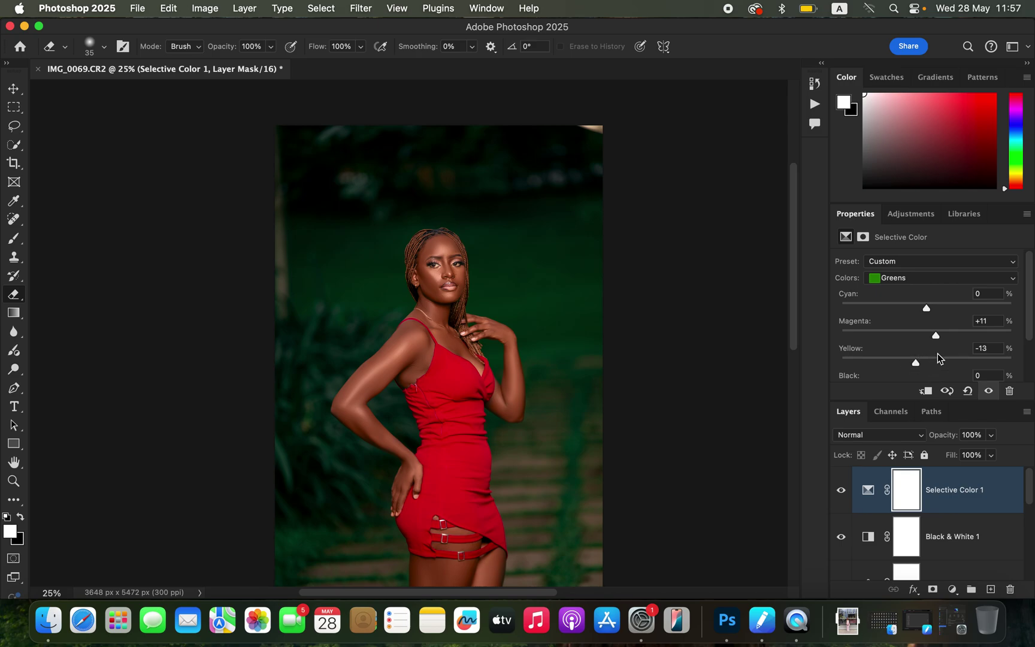
scroll(1030, 303, down, 3)
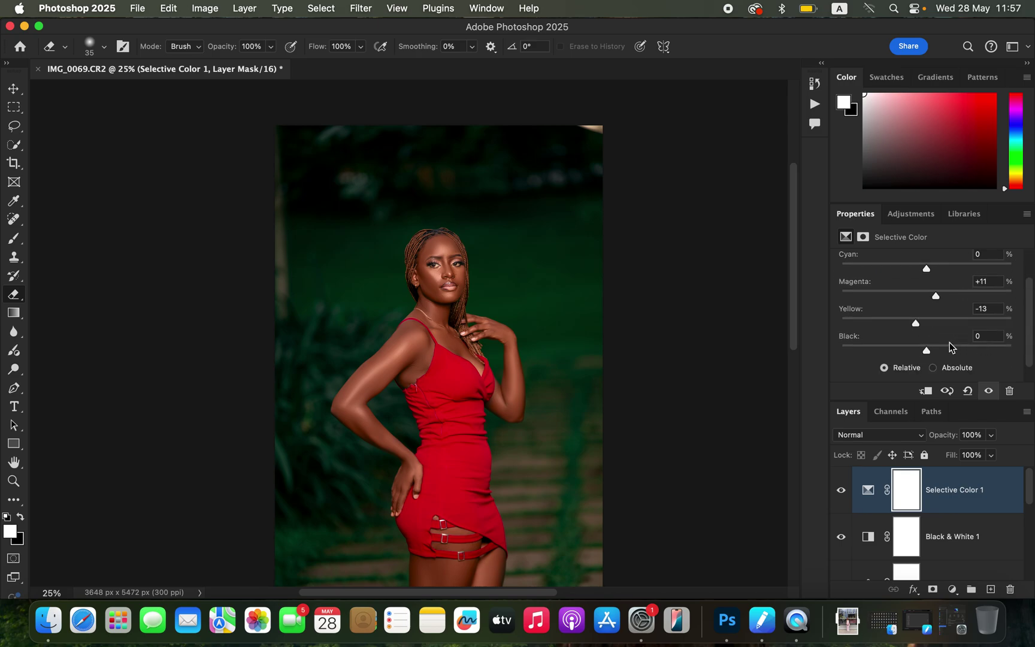
drag(953, 348, 913, 352)
Refine the Color Balance 1 midtones to +3 on Magenta–Green and +1 on Yellow–Blue
drag(1026, 502, 1006, 533)
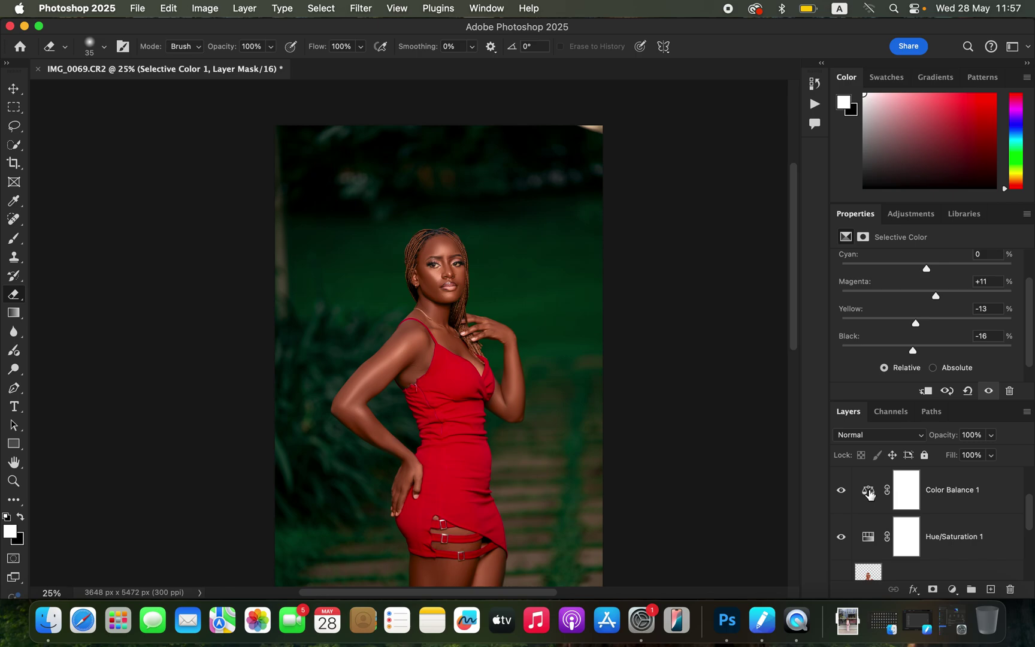
click(870, 494)
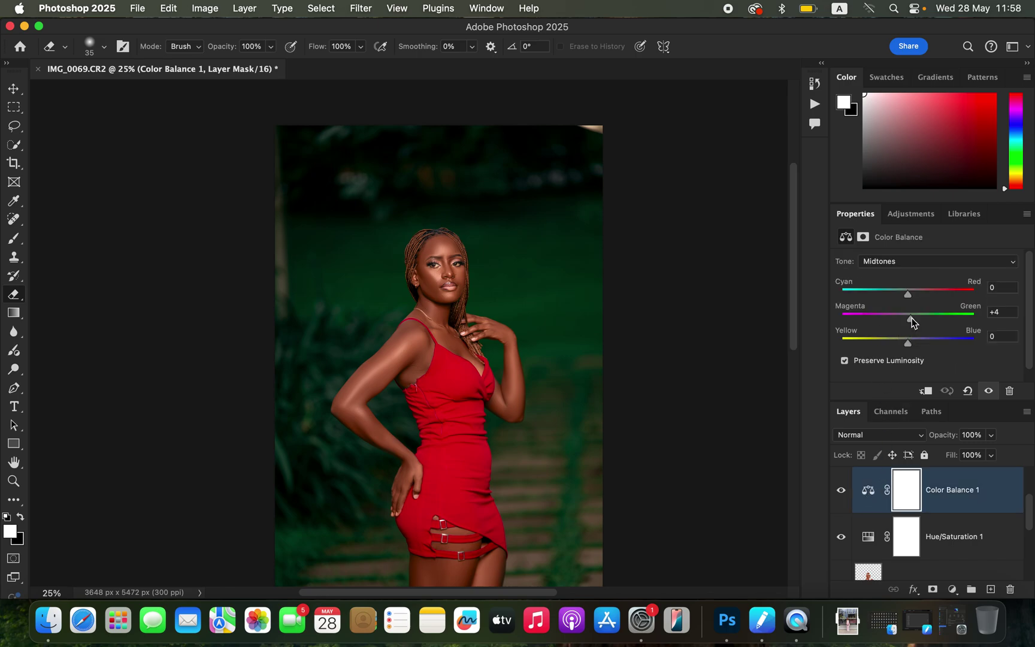
drag(913, 322, 910, 345)
drag(910, 346, 910, 345)
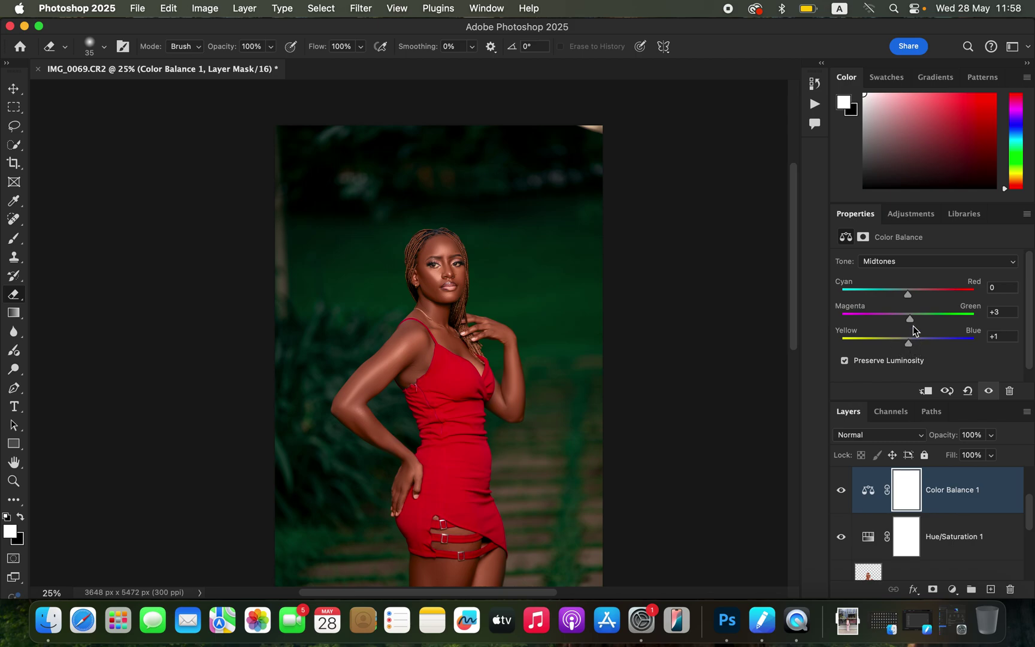
Set the Cyan–Red balance of the Color Balance 1 highlights to -4
click(901, 264)
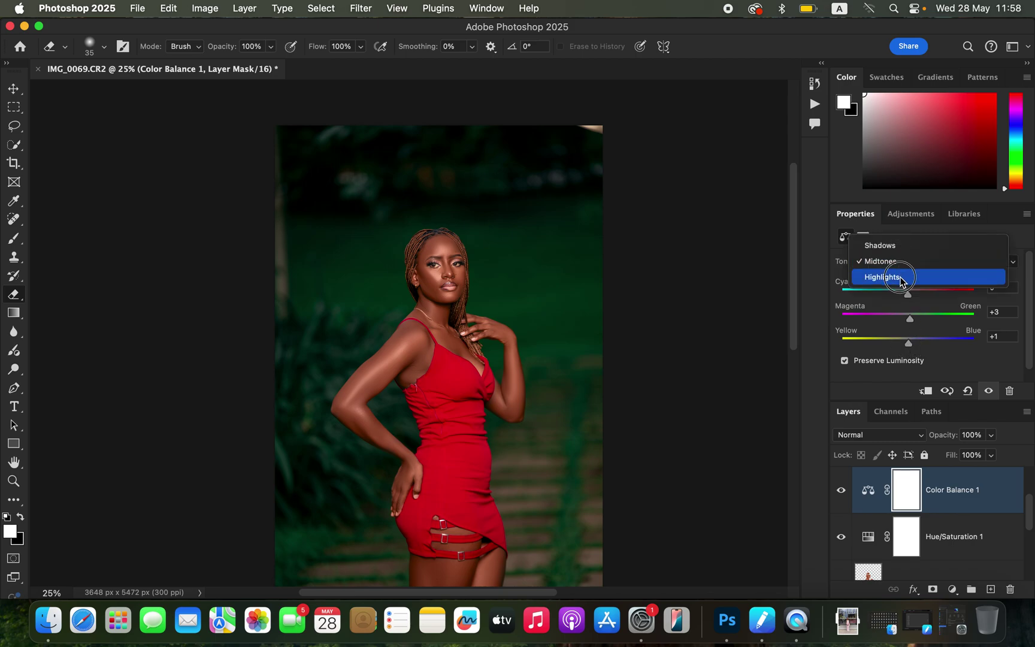
click(905, 276)
drag(908, 295, 906, 297)
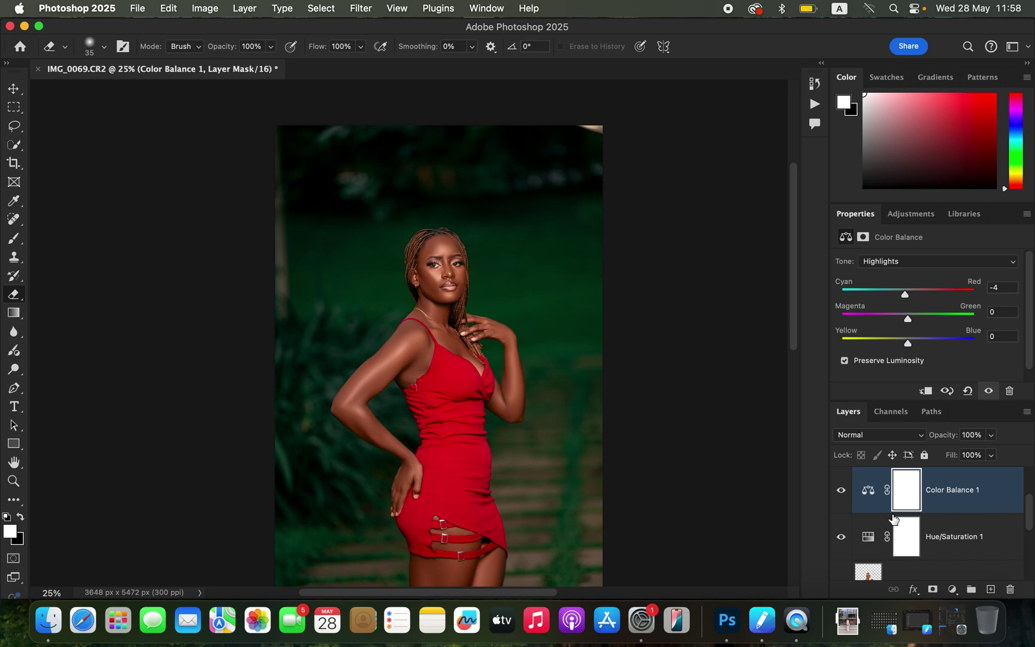
Add a second Hue/Saturation adjustment layer above Color Balance 1 with Saturation at -76, and invert its mask to black
click(951, 590)
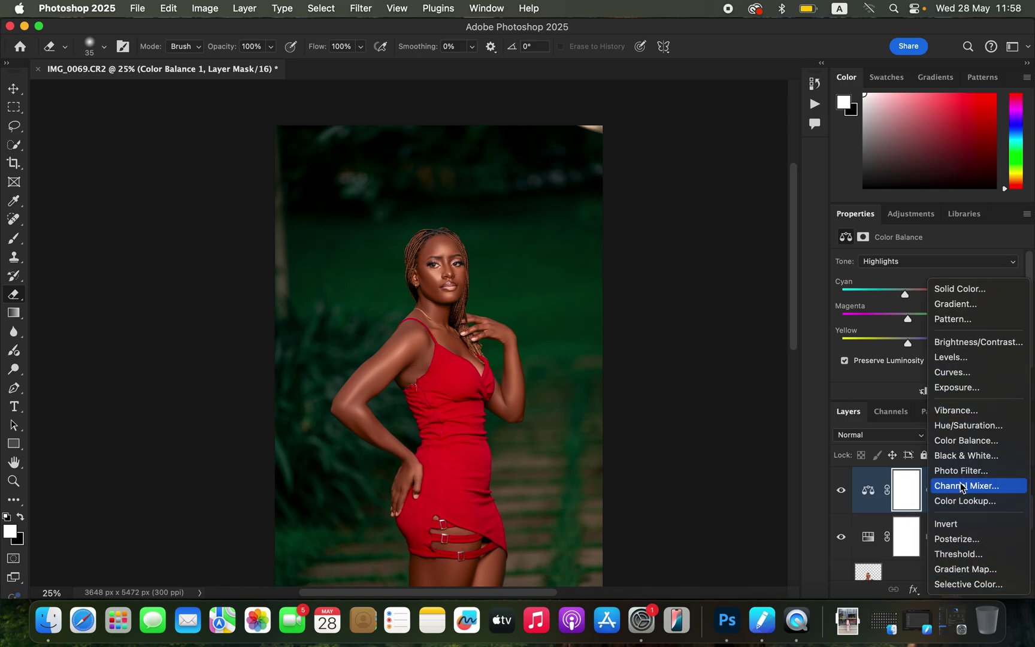
click(971, 432)
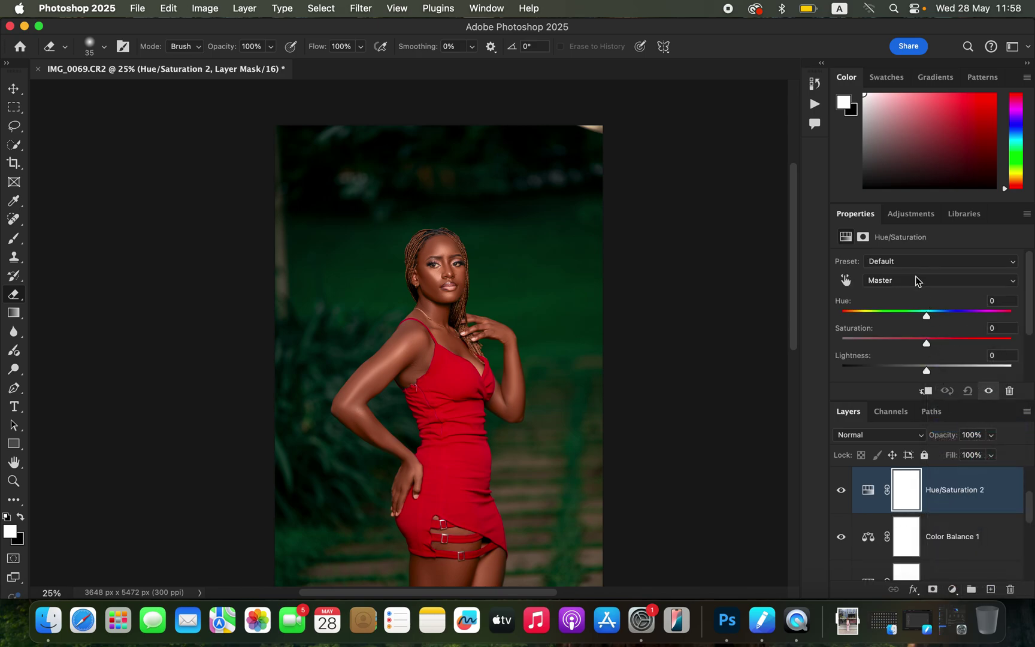
drag(890, 341, 864, 346)
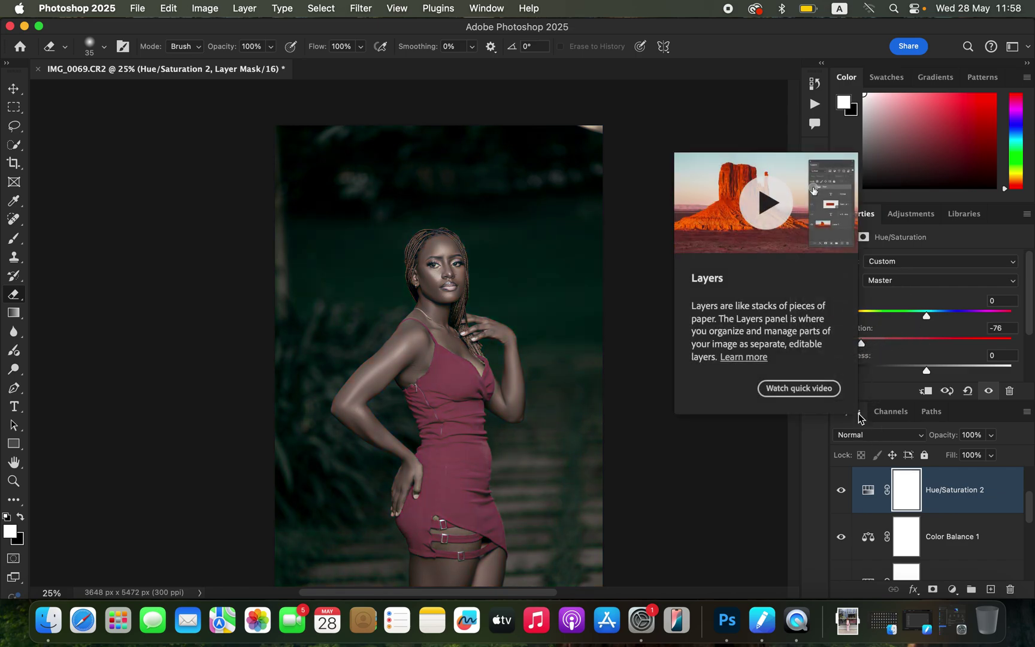
key(super+i)
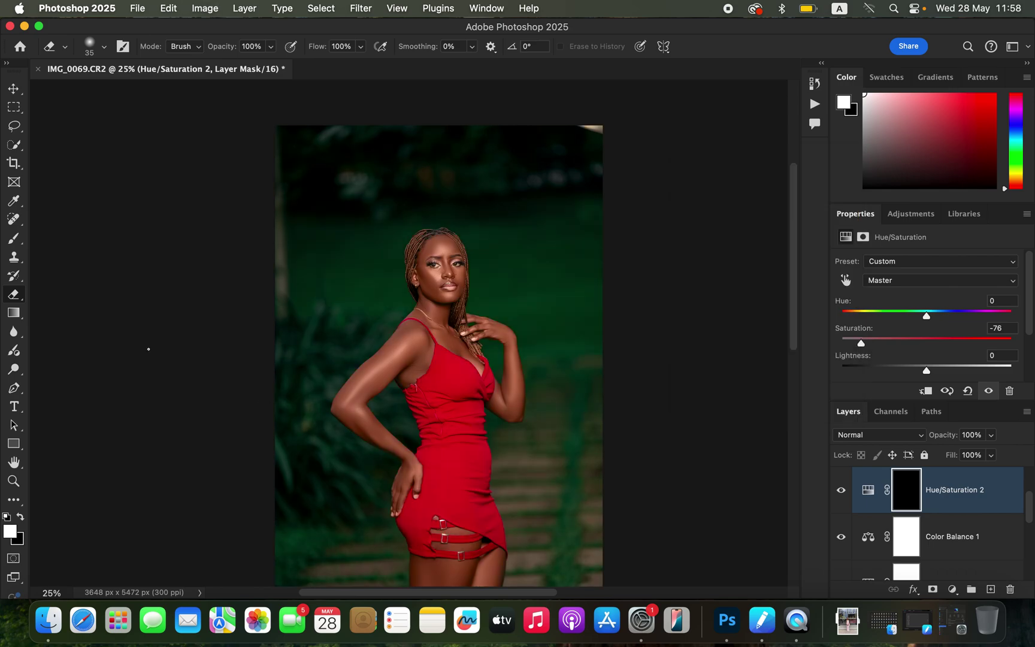
Paint white over both eyes on the Hue/Saturation 2 mask with a 25 px brush to desaturate the irises and eye whites
click(15, 241)
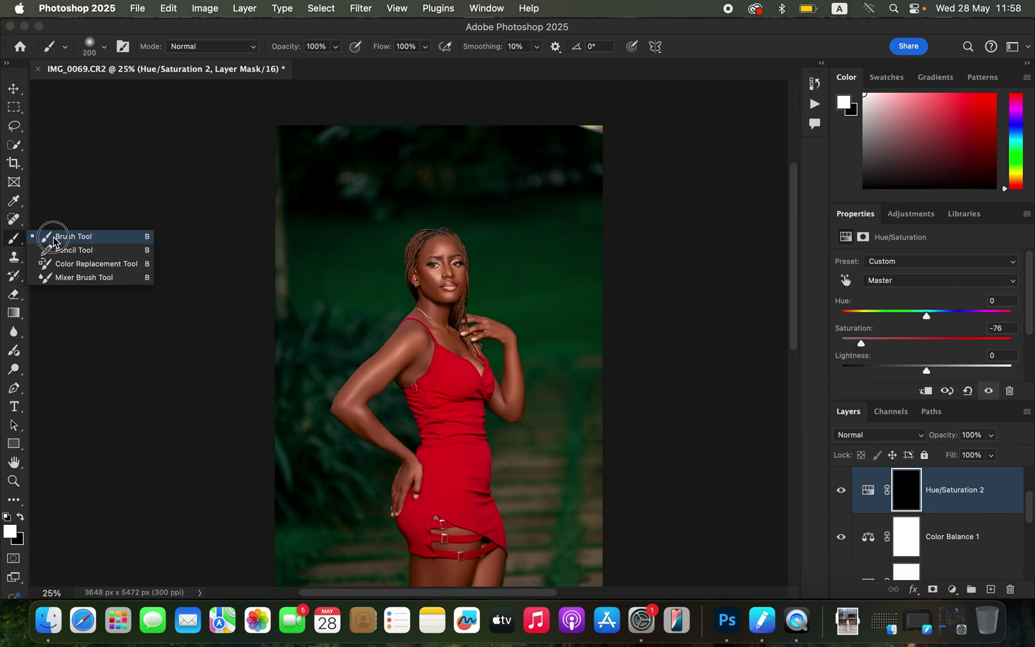
click(54, 240)
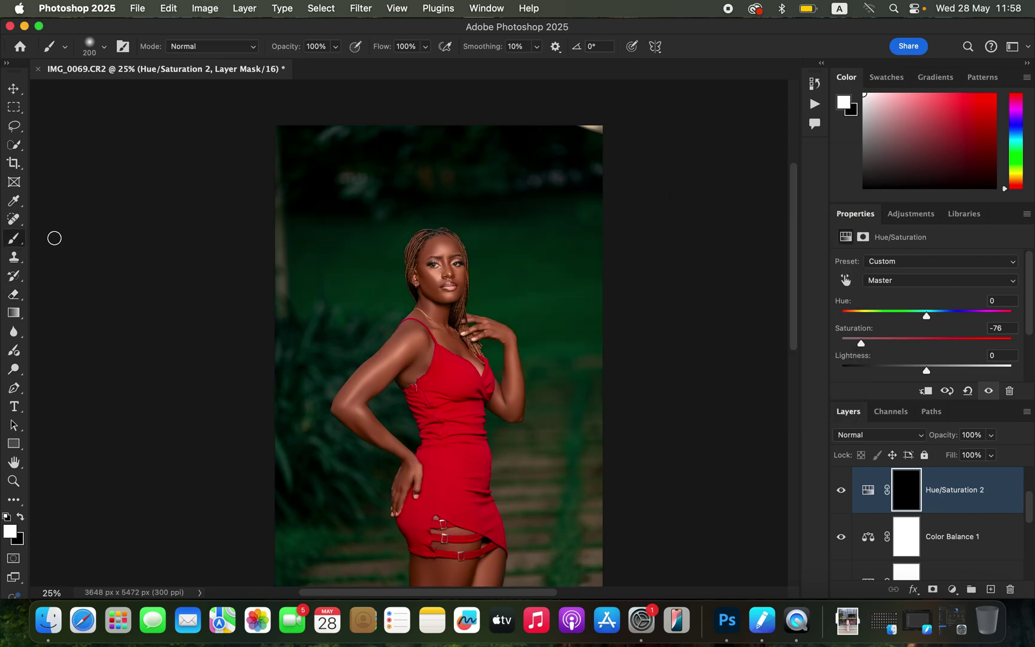
click(20, 517)
click(20, 517)
key(super+equal)
key(super+equal)
key(super+equal)
key(super+equal)
key(super+equal)
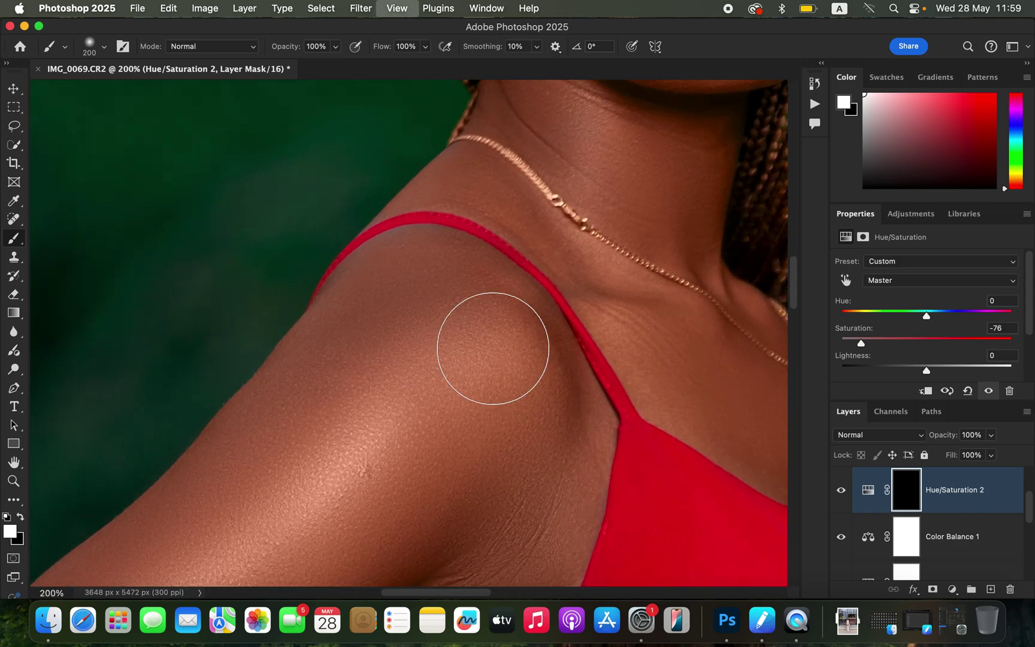
scroll(593, 270, up, 15)
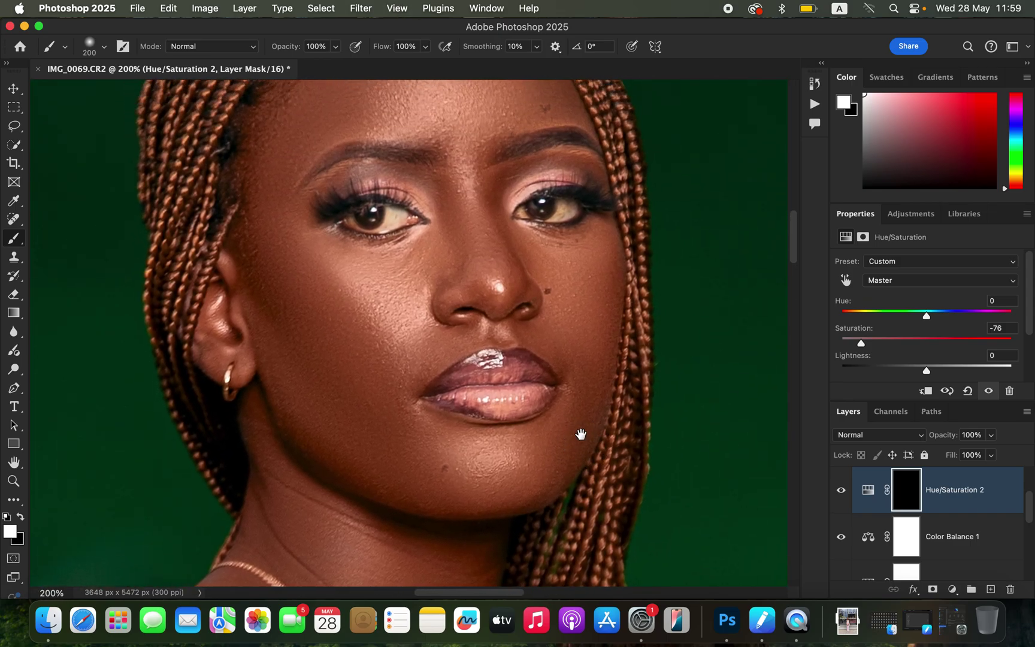
key(bracketleft)
key(bracketleft)
key(bracketleft)
key(bracketleft)
key(bracketleft)
key(bracketleft)
key(bracketleft)
key(bracketleft)
key(bracketleft)
key(bracketleft)
key(bracketleft)
mouse_move(567, 223)
mouse_down()
mouse_move(530, 219)
mouse_move(575, 214)
mouse_up()
mouse_move(367, 226)
mouse_down()
mouse_move(353, 231)
mouse_move(395, 223)
mouse_move(374, 219)
mouse_move(393, 230)
mouse_up()
mouse_move(379, 221)
mouse_down()
mouse_move(384, 229)
mouse_move(360, 233)
mouse_move(396, 220)
mouse_up()
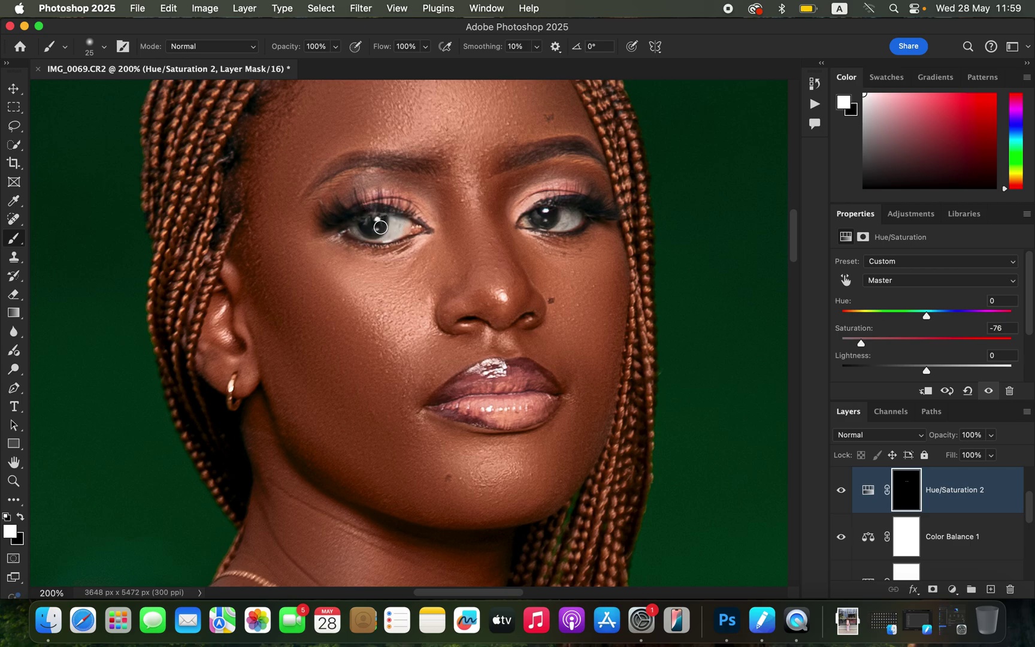
Examine the whole portrait at 25% zoom to judge the desaturated eyes and the overall color grade
key(super+minus)
key(super+minus)
key(super+minus)
key(super+minus)
key(super+minus)
key(super+minus)
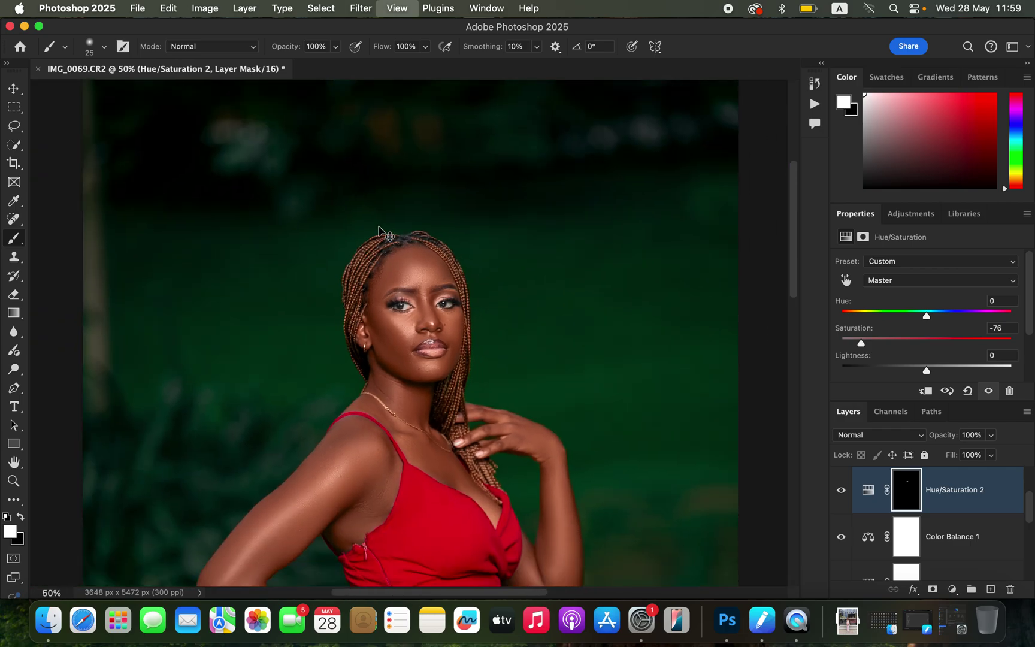
key(super+plus)
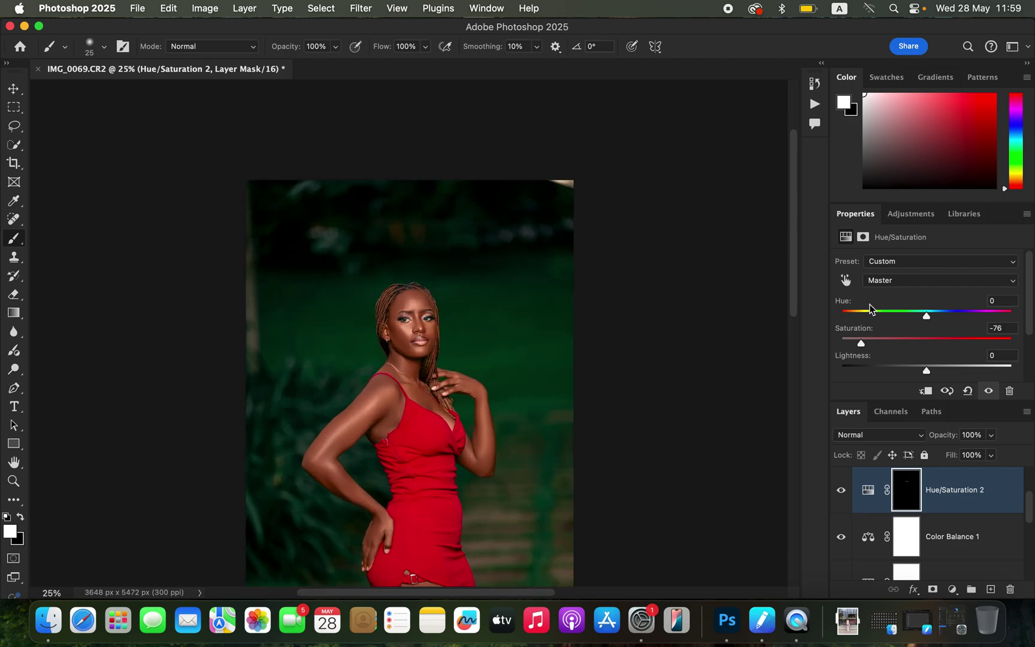
scroll(794, 282, up, 3)
scroll(797, 324, down, 6)
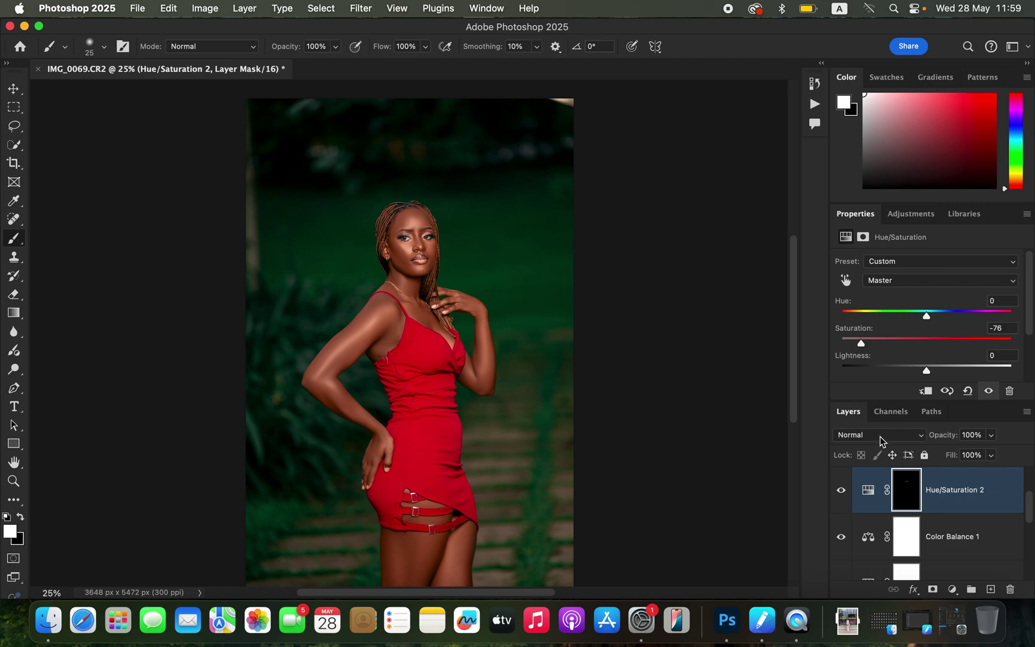
Set up a JPG export of the portrait with quality 7 and Bicubic Sharper resampling
click(139, 9)
mouse_move(167, 238)
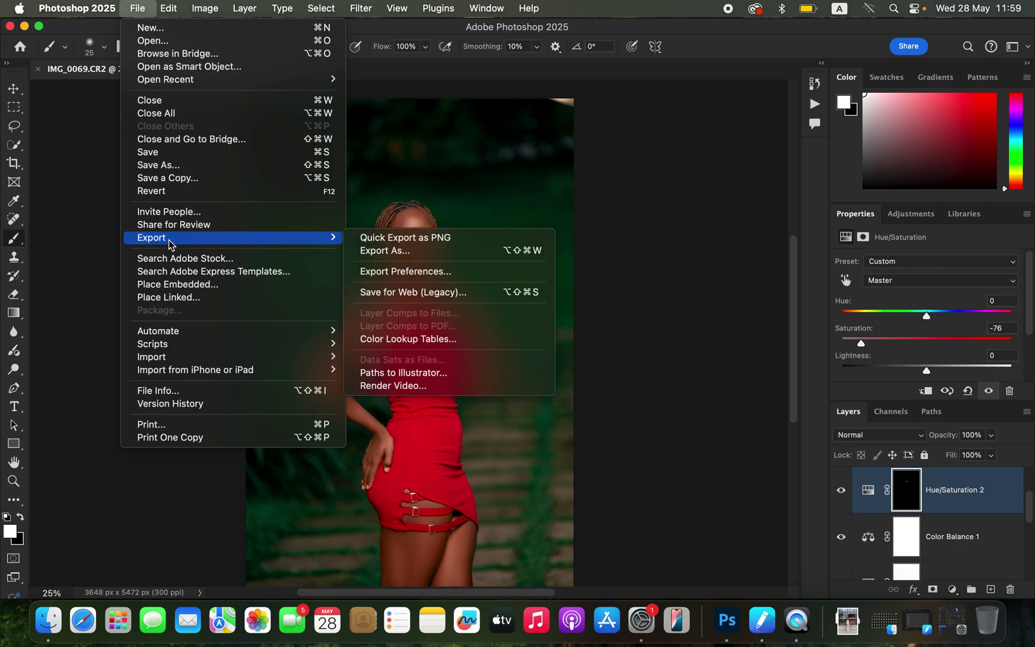
click(438, 252)
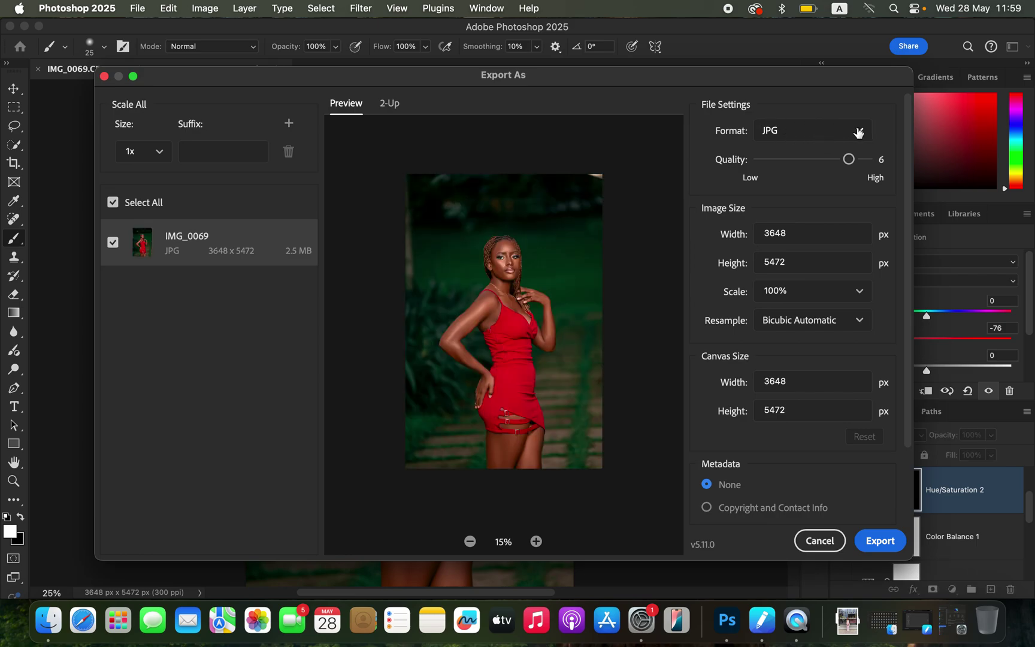
click(863, 162)
click(847, 323)
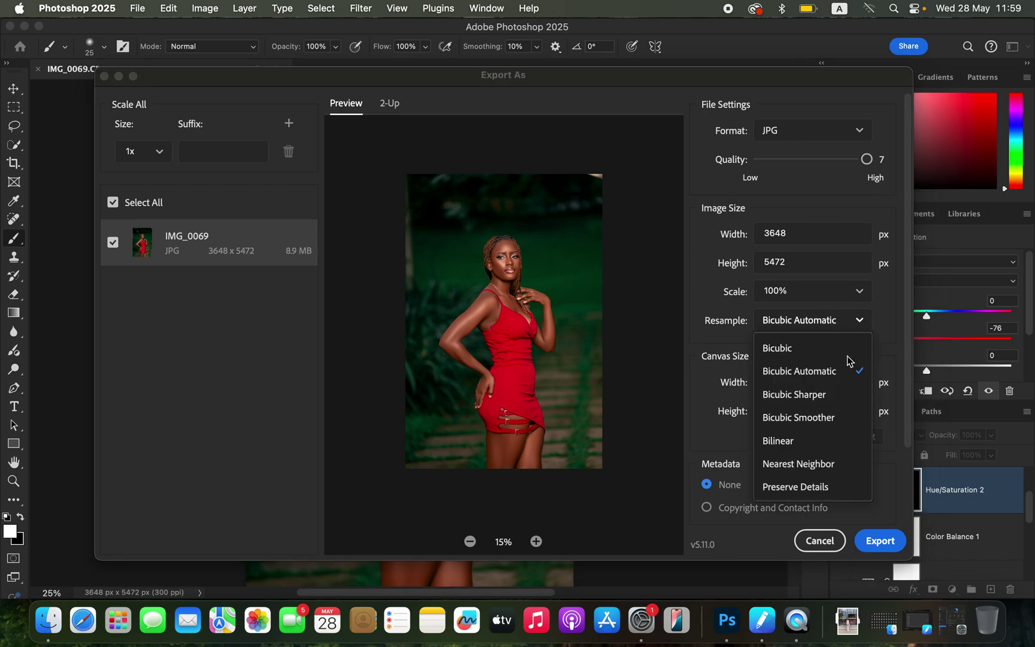
click(838, 393)
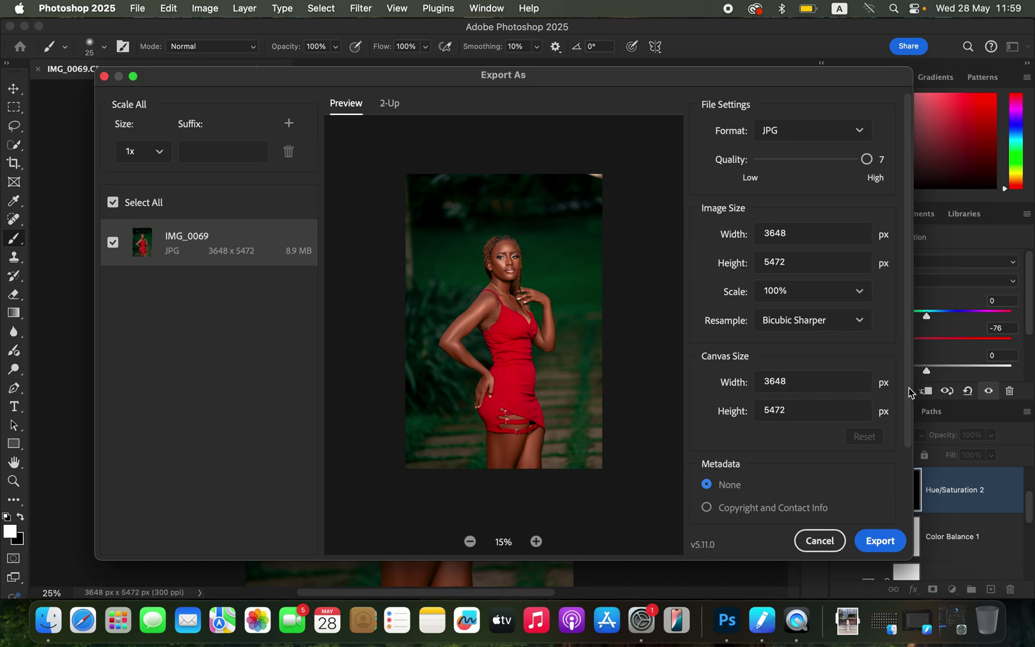
Export the image with sRGB conversion and an embedded color profile, saving it to the Desktop as IMG_0069
scroll(905, 395, down, 5)
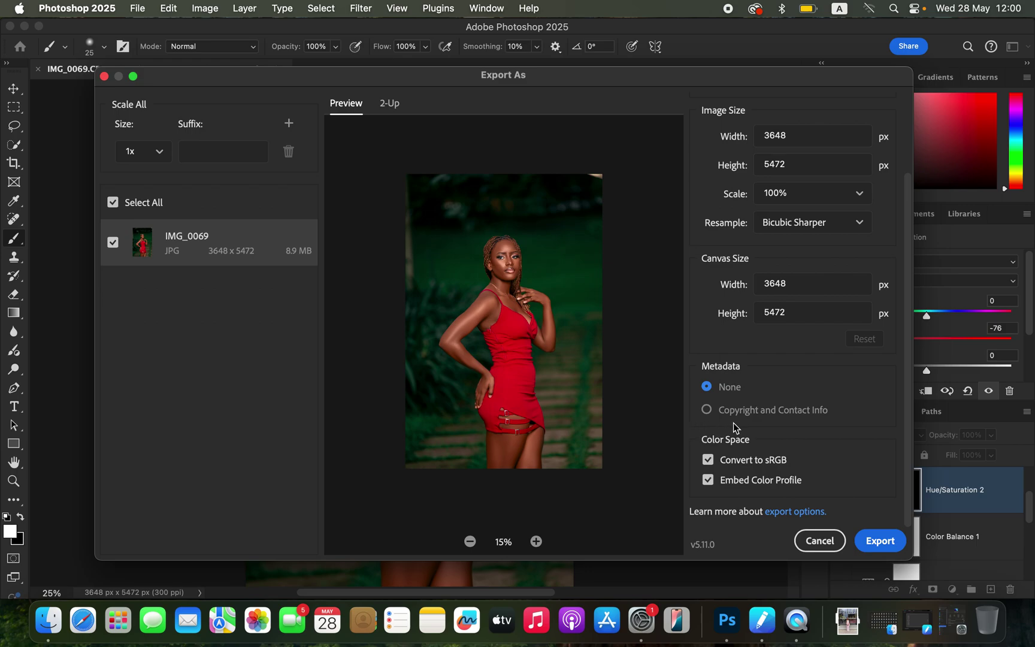
click(863, 541)
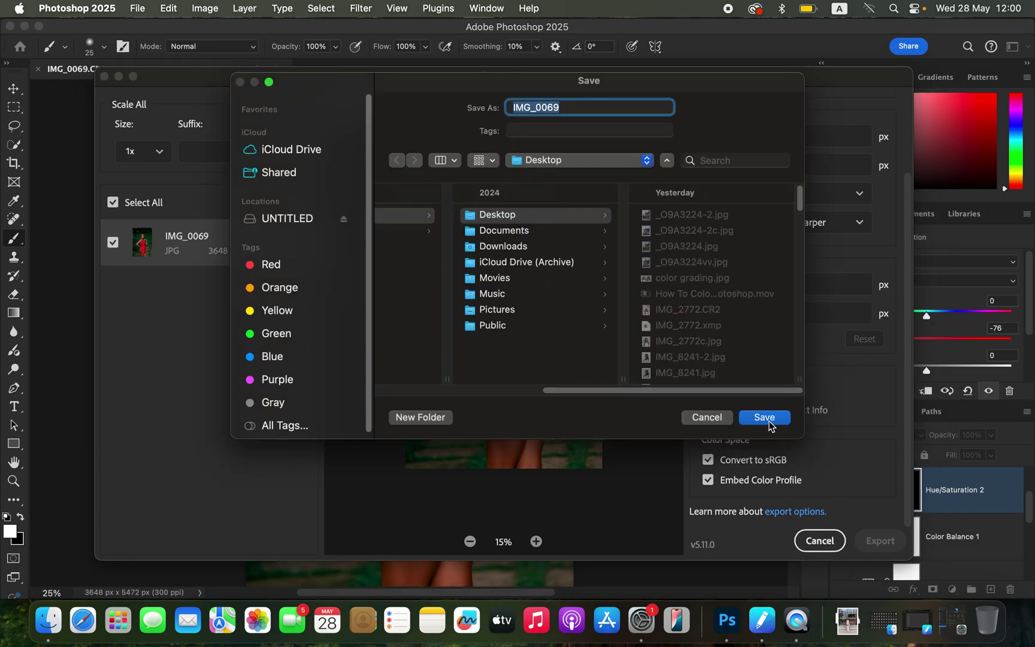
click(765, 417)
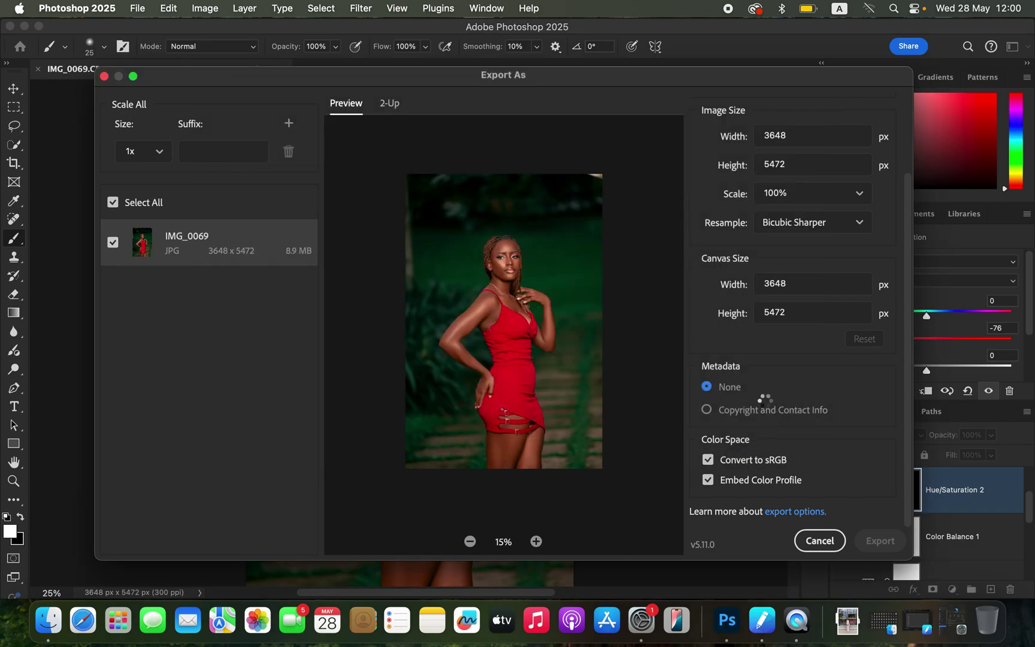